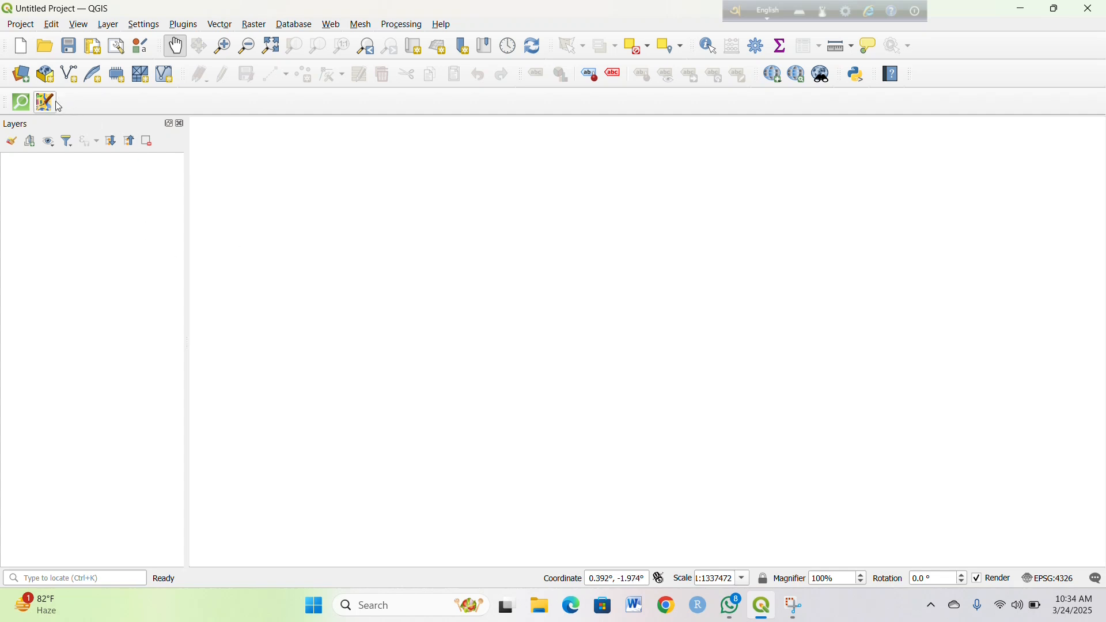
Step: Add the OpenStreetMap XYZ tile layer to the project as a base map
click(14, 84)
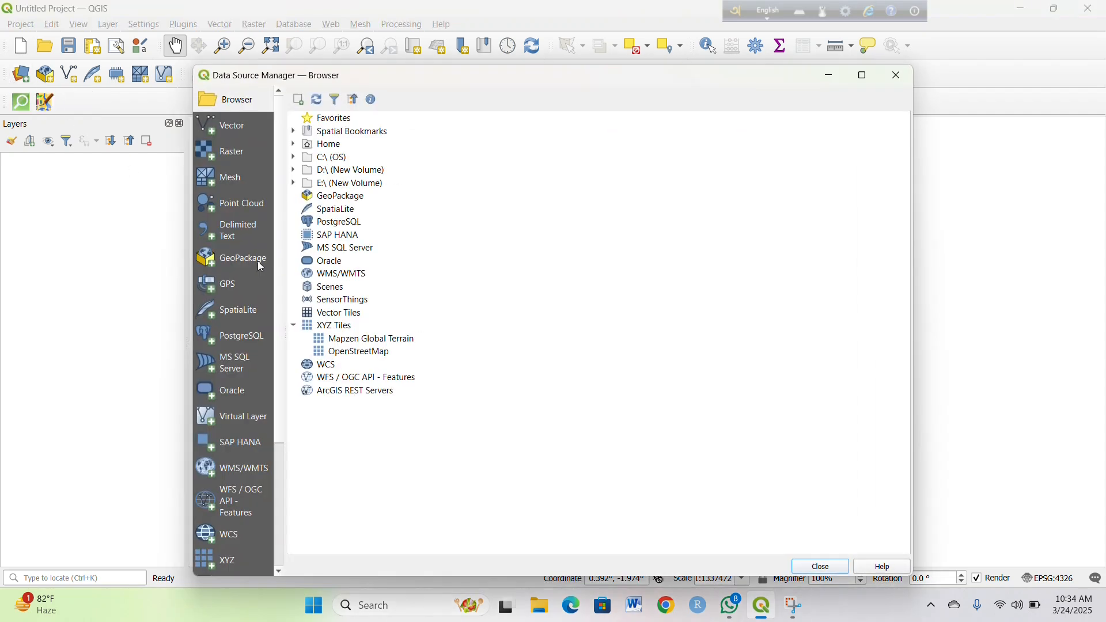
double_click(358, 352)
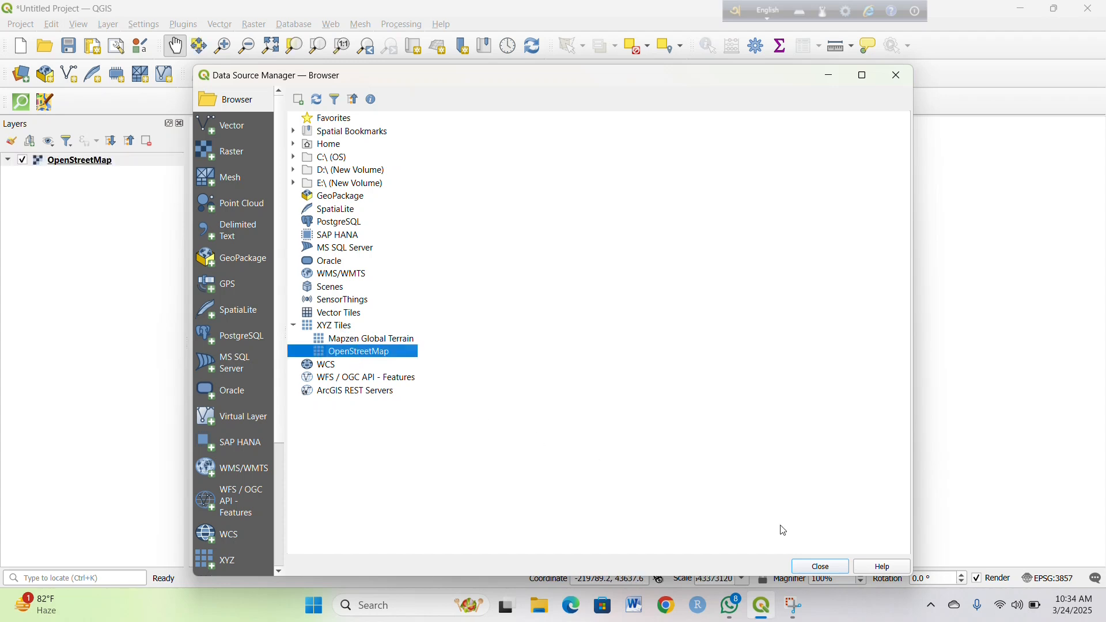
click(832, 571)
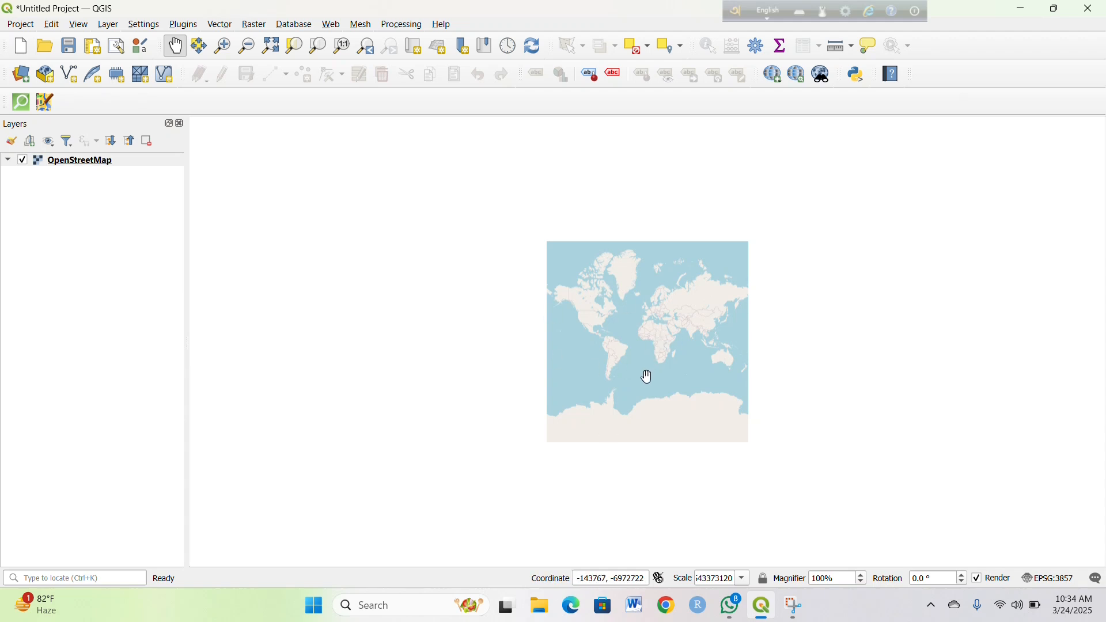
Step: Locate the green national park forest north of Gazipur in Bangladesh on the OpenStreetMap base map
scroll(648, 377, up, 2)
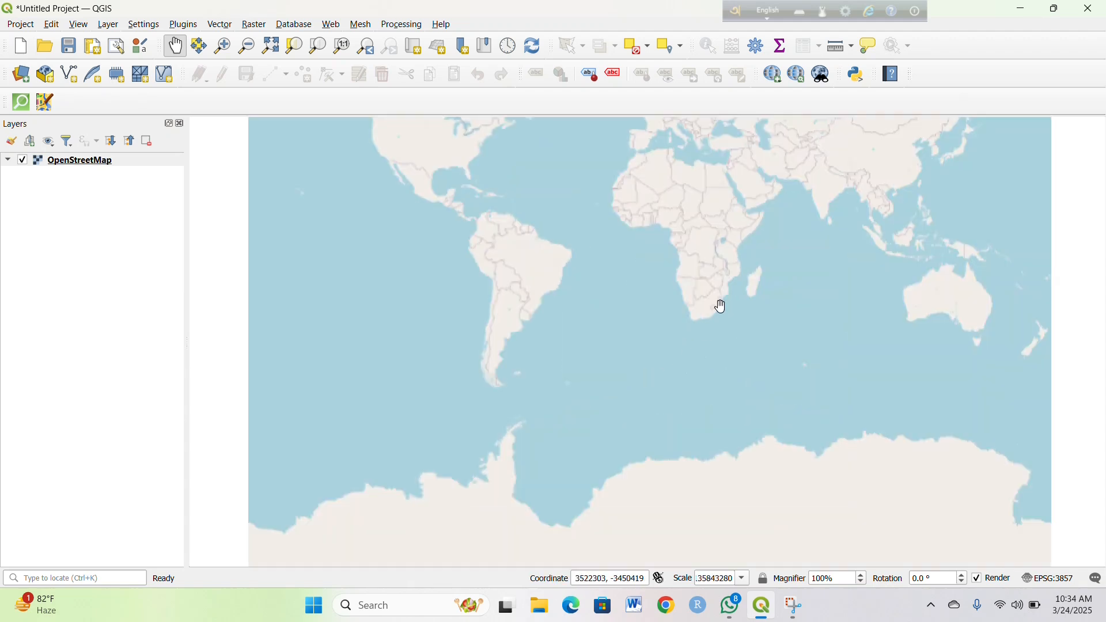
drag(721, 306, 615, 420)
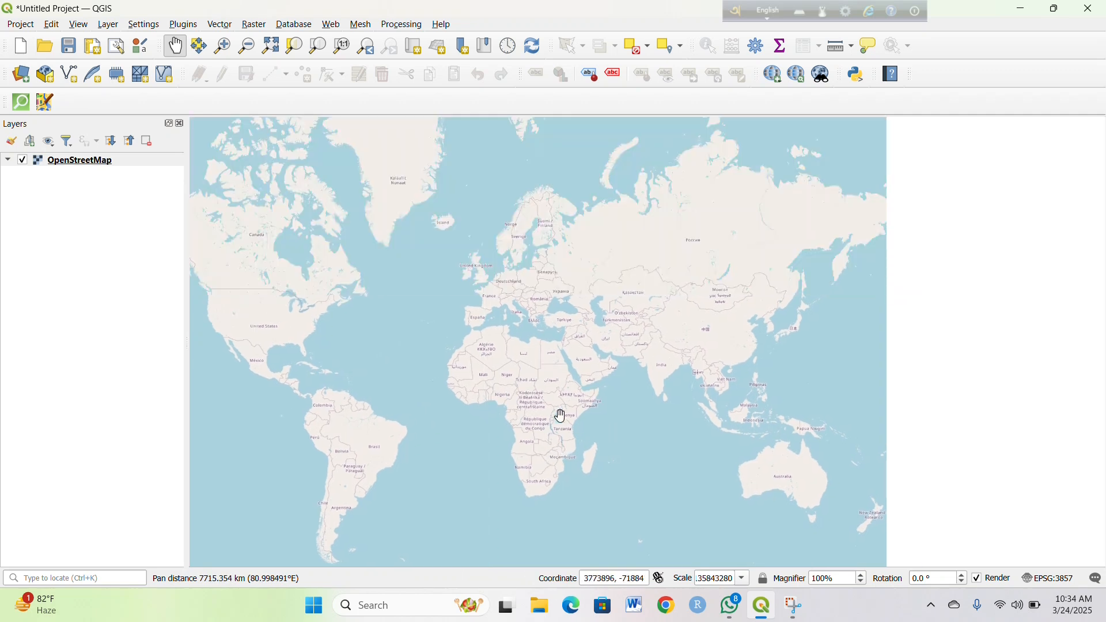
drag(429, 400, 506, 427)
scroll(508, 425, down, 1)
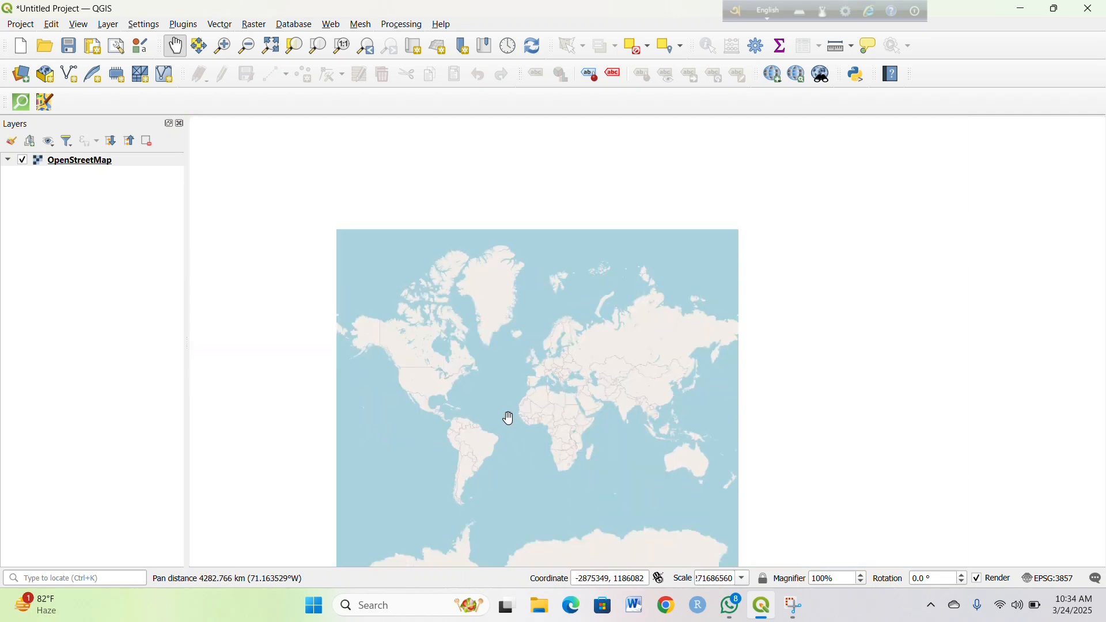
drag(623, 412, 503, 420)
scroll(515, 421, up, 1)
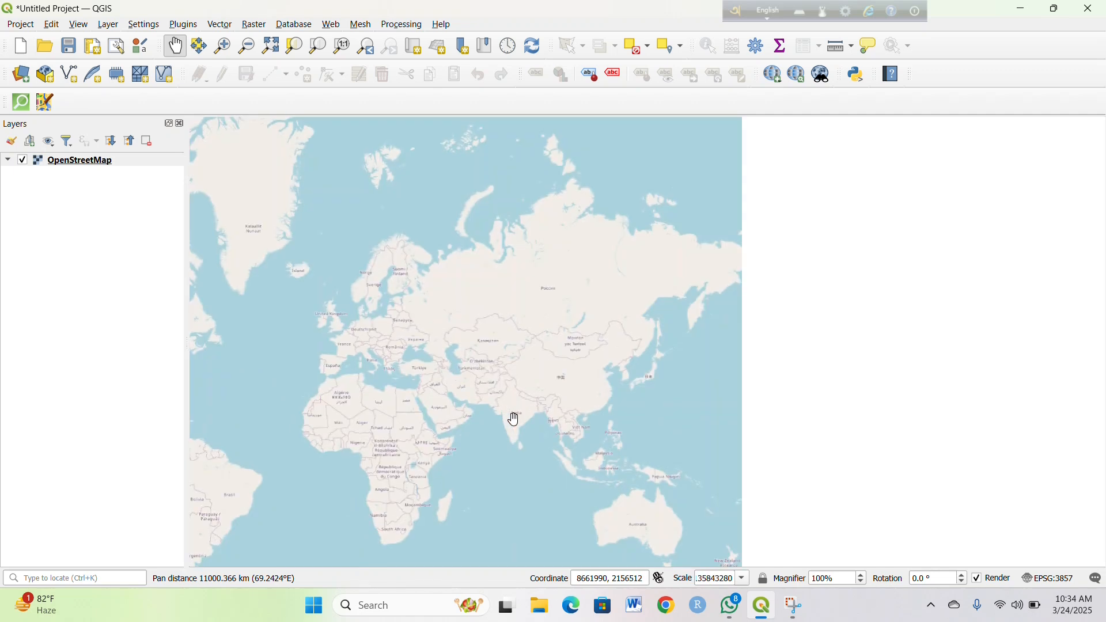
scroll(539, 415, up, 1)
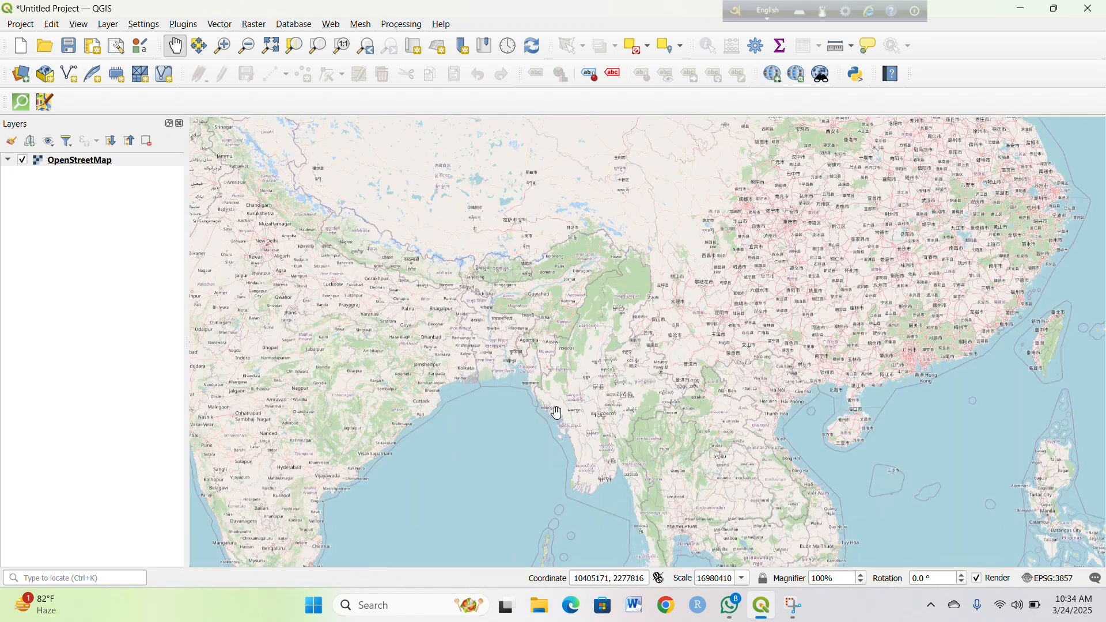
scroll(558, 413, up, 2)
drag(440, 286, 445, 404)
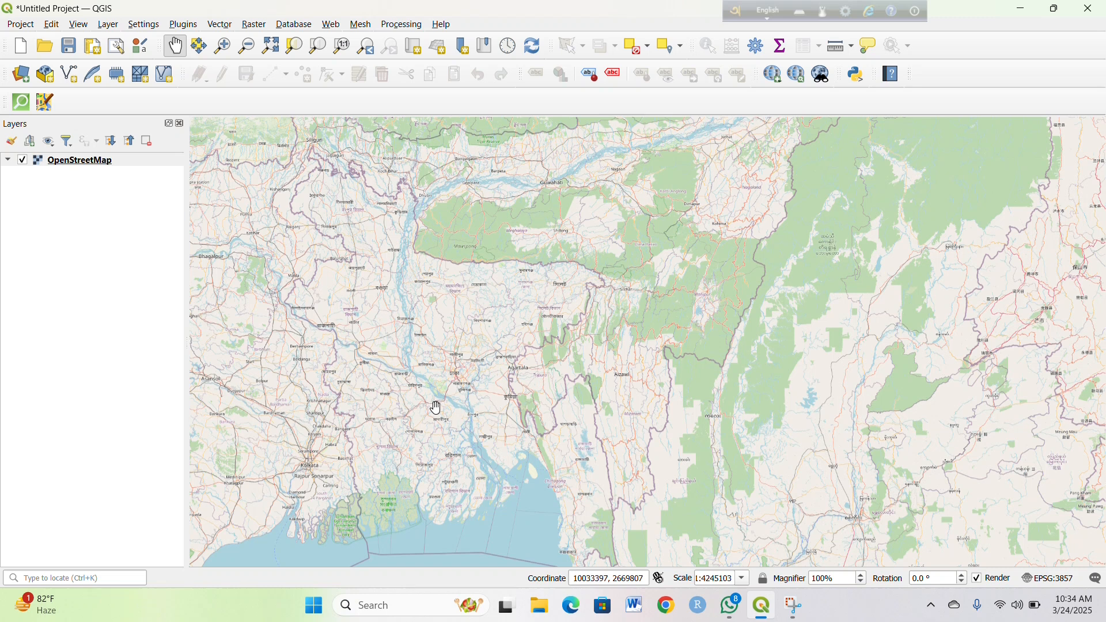
drag(436, 408, 479, 412)
scroll(479, 411, up, 1)
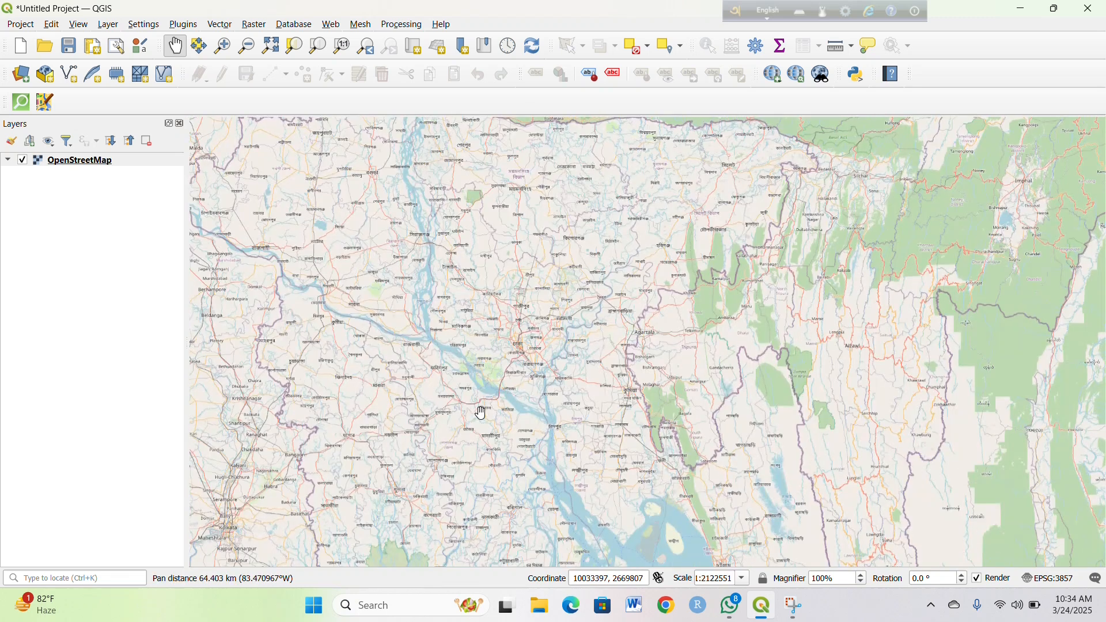
drag(499, 353, 531, 465)
scroll(491, 398, up, 1)
scroll(493, 399, up, 1)
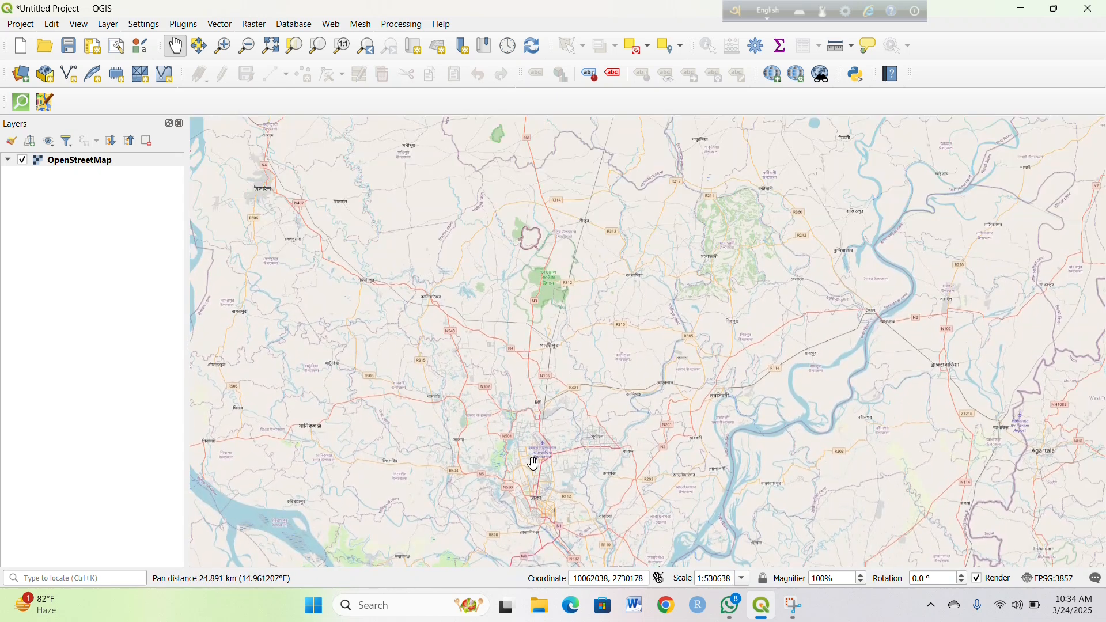
scroll(533, 463, up, 1)
drag(603, 263, 572, 502)
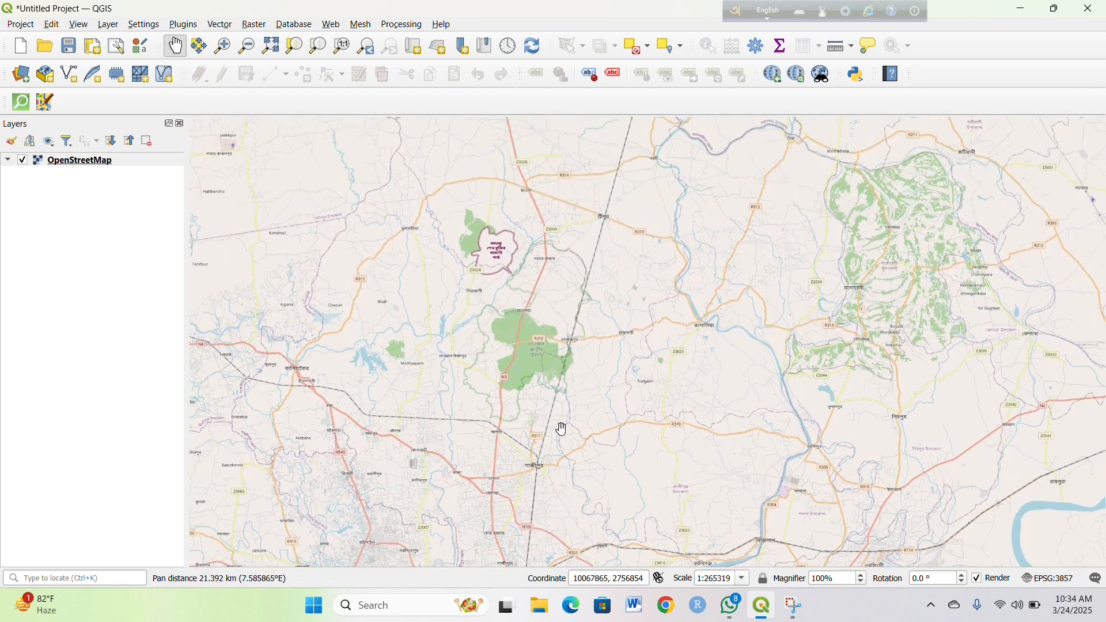
scroll(547, 407, up, 1)
drag(538, 318, 540, 447)
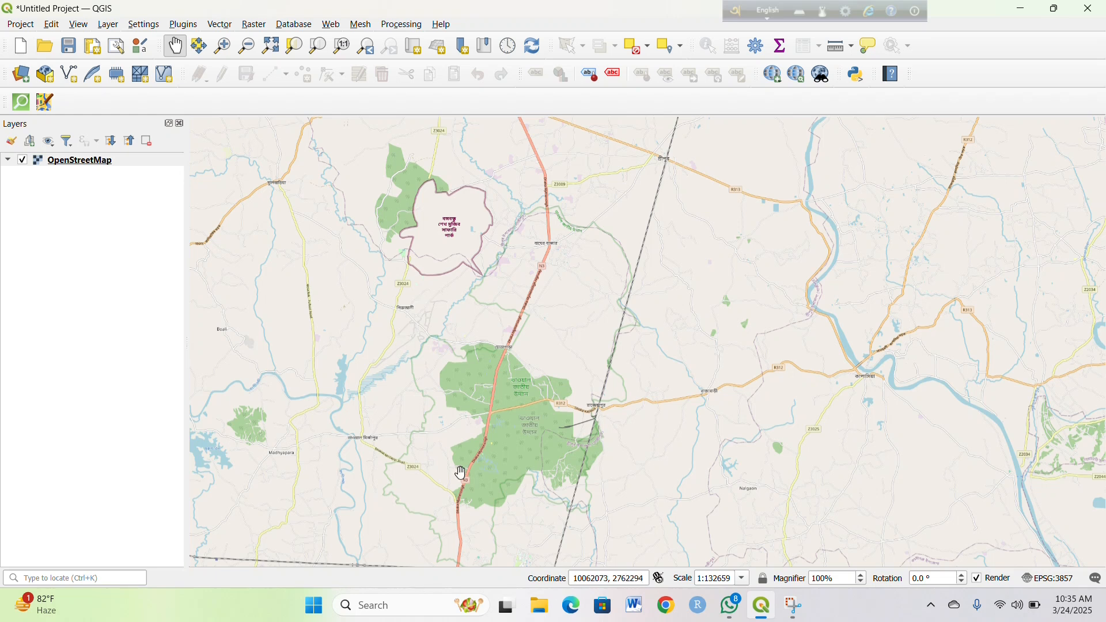
drag(493, 472, 457, 409)
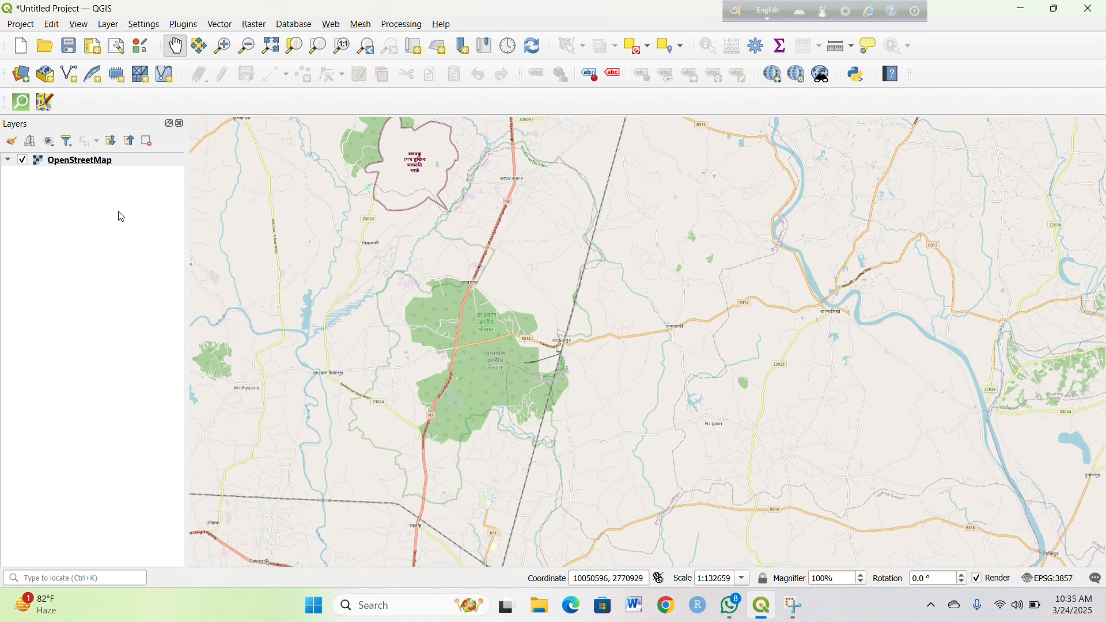
Step: Set up a QuickOSM quick query for the key boundary with value protected_area, limited to the Canvas Extent
click(13, 109)
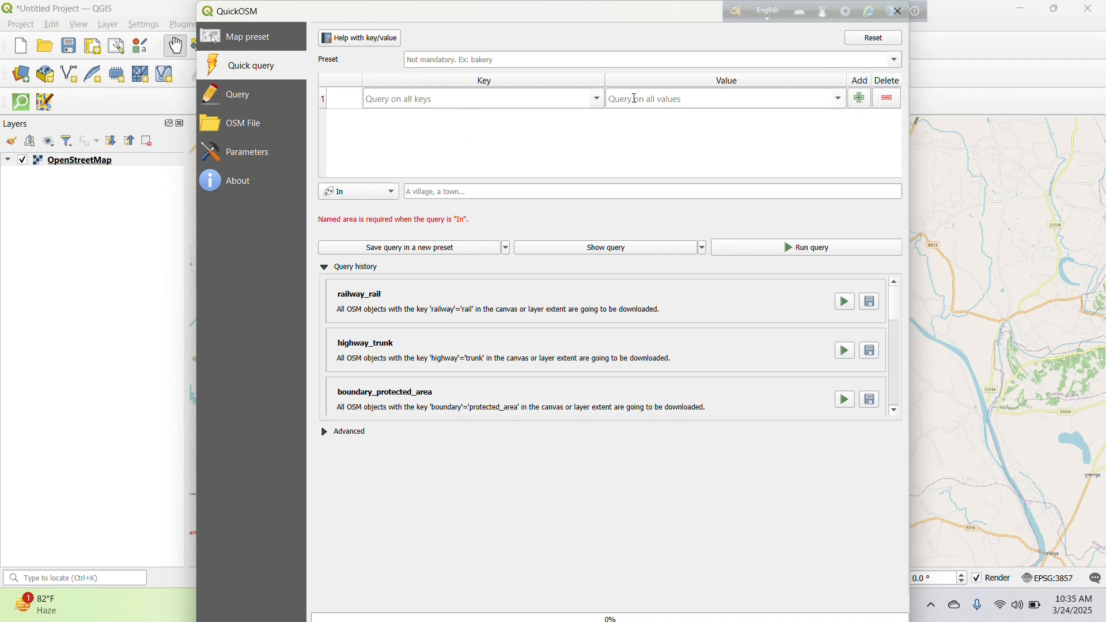
click(602, 105)
scroll(552, 179, down, 10)
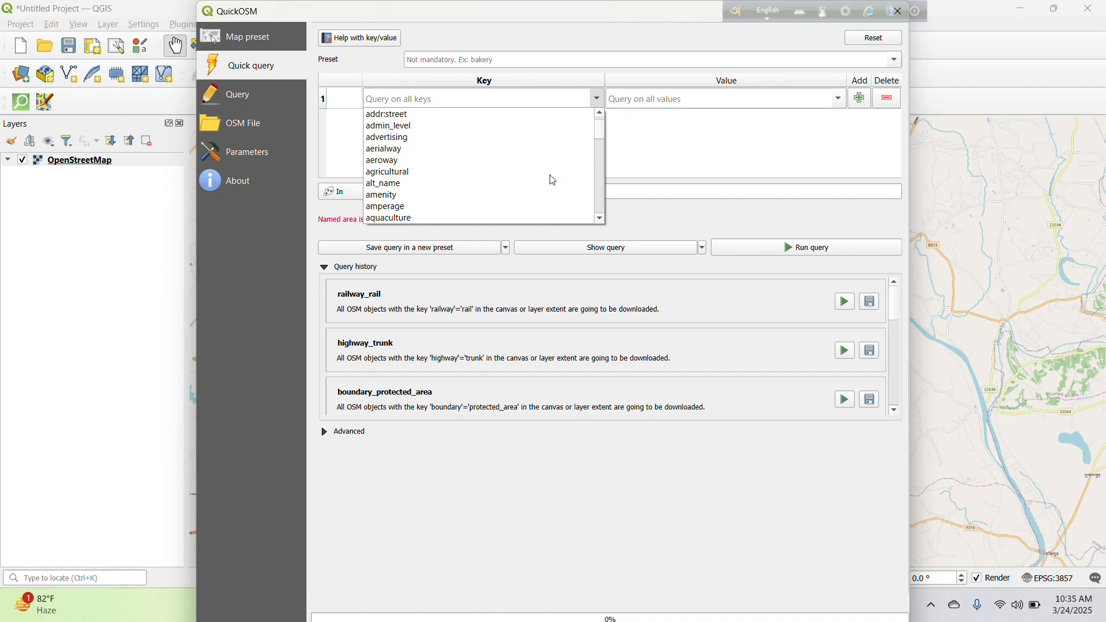
scroll(554, 180, down, 8)
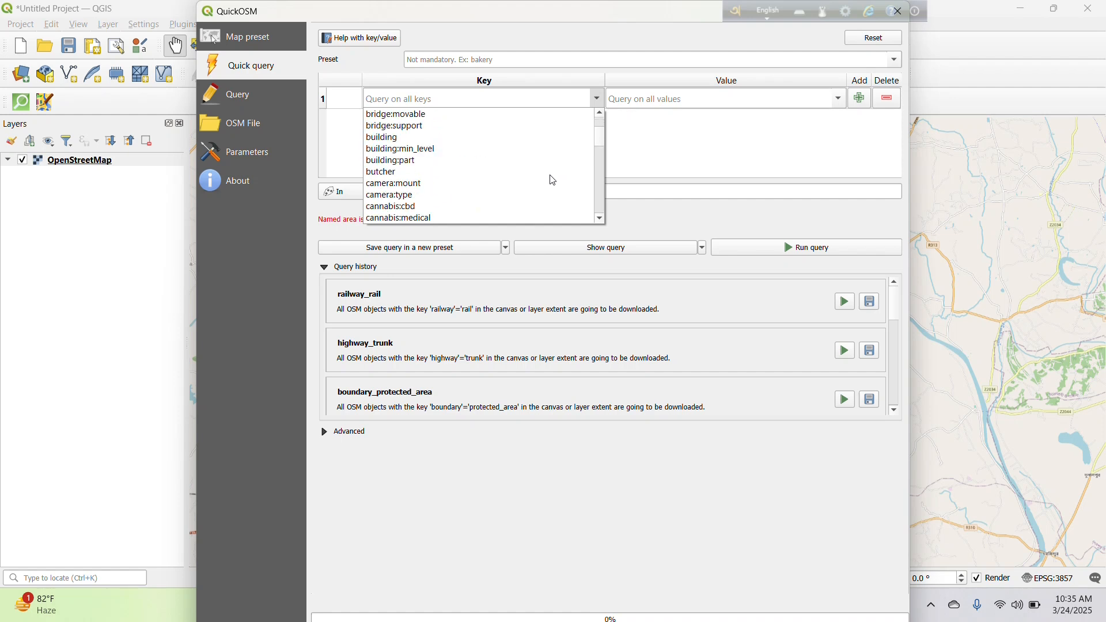
scroll(553, 180, up, 1)
scroll(552, 179, up, 1)
click(519, 114)
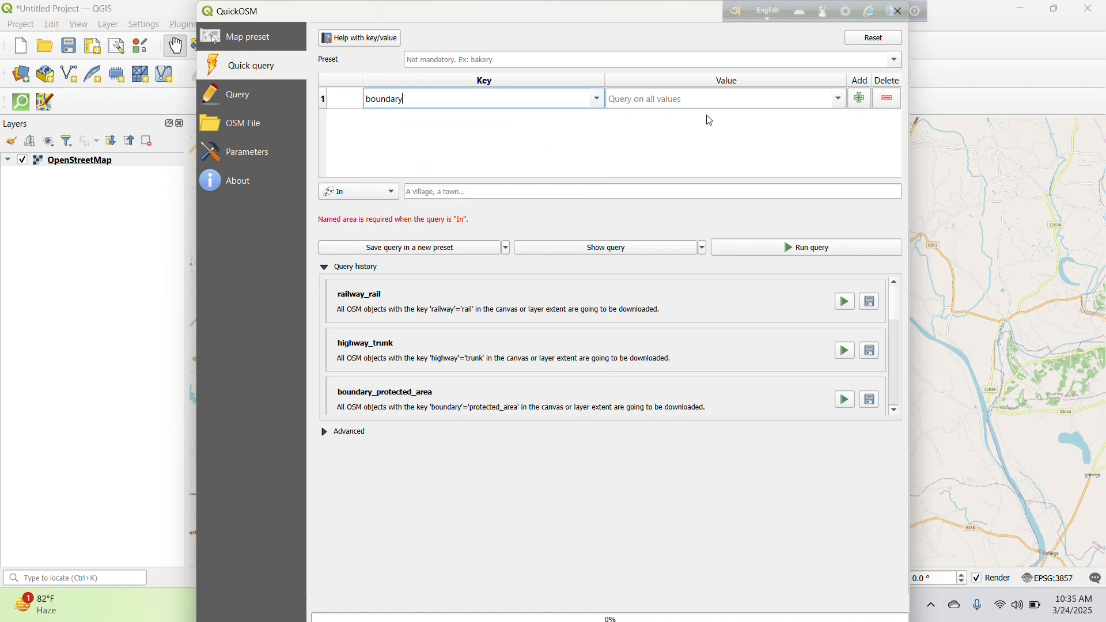
click(841, 102)
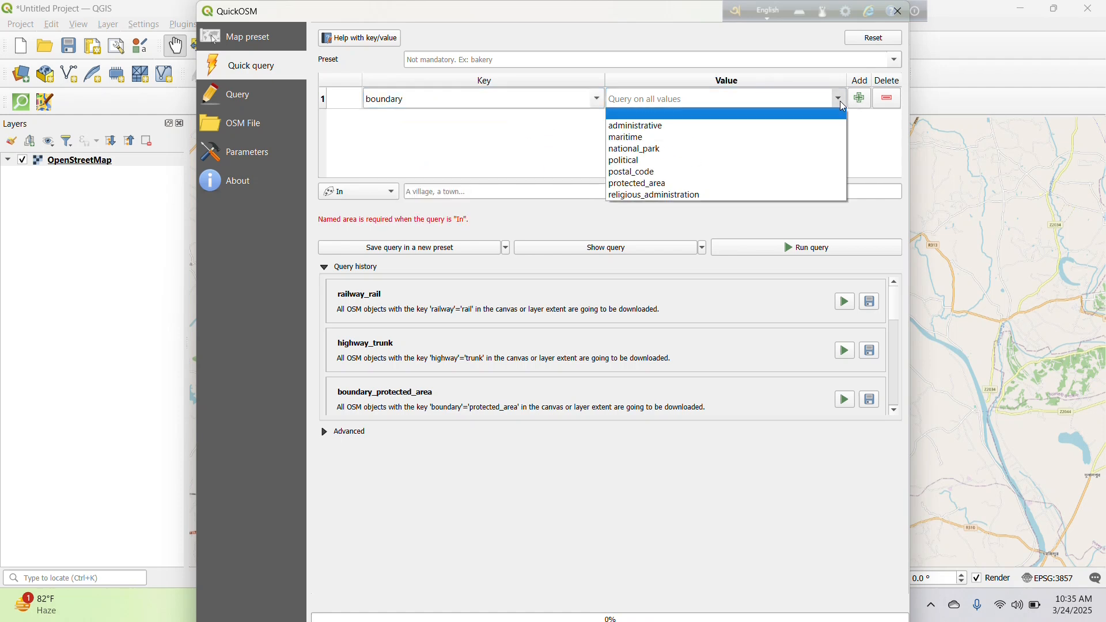
click(817, 185)
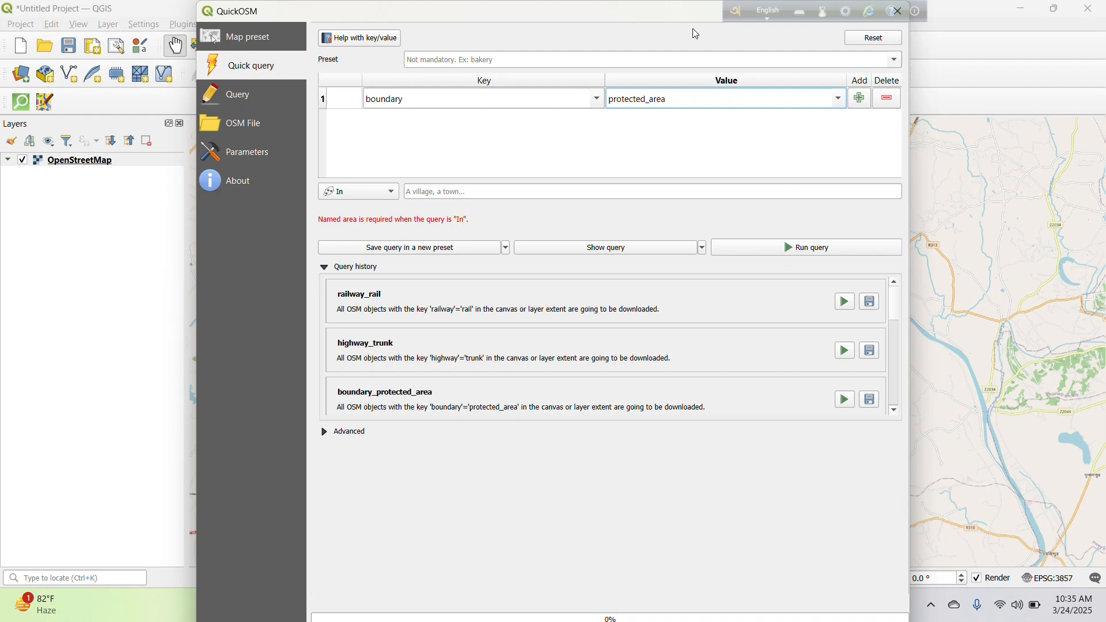
click(382, 196)
click(381, 224)
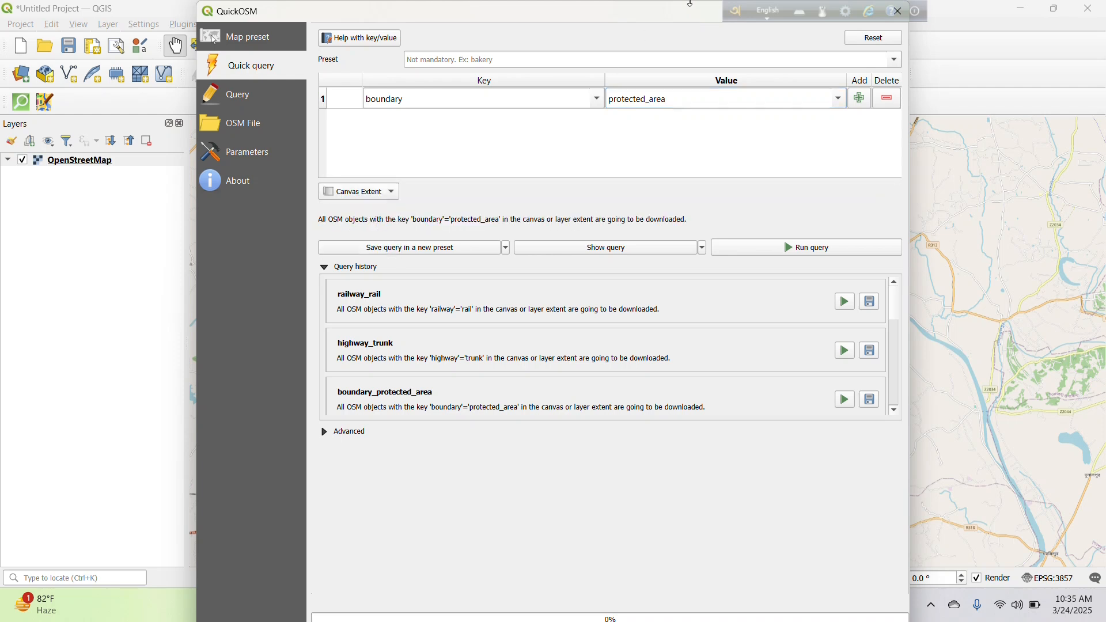
Step: Frame the national park in the map canvas as the query area and bring the QuickOSM query back into view
drag(693, 19, 655, 492)
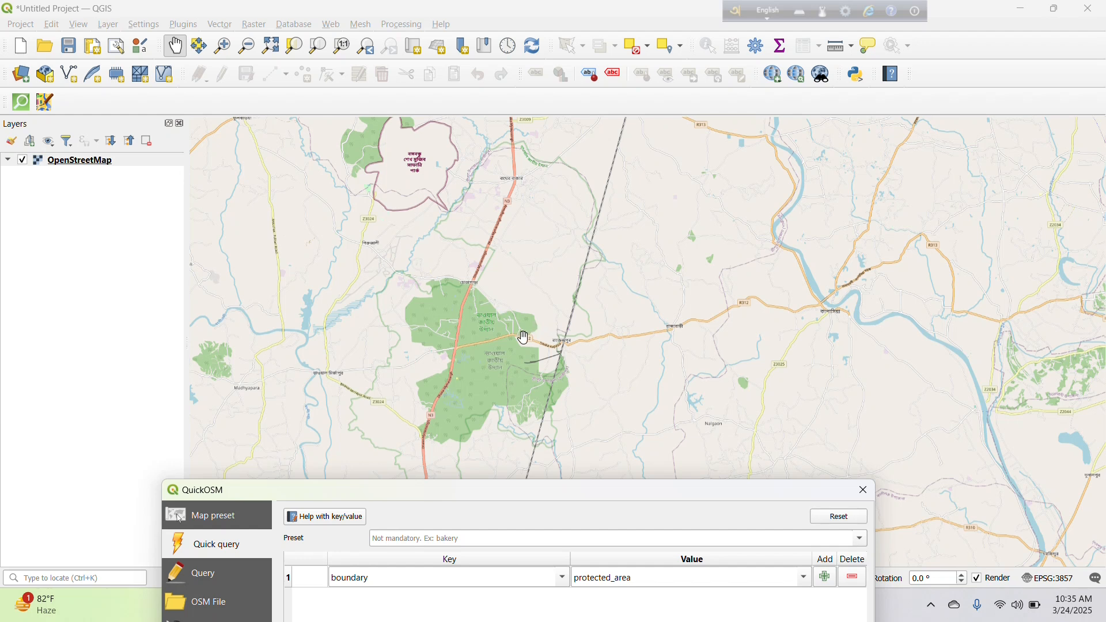
scroll(459, 293, down, 1)
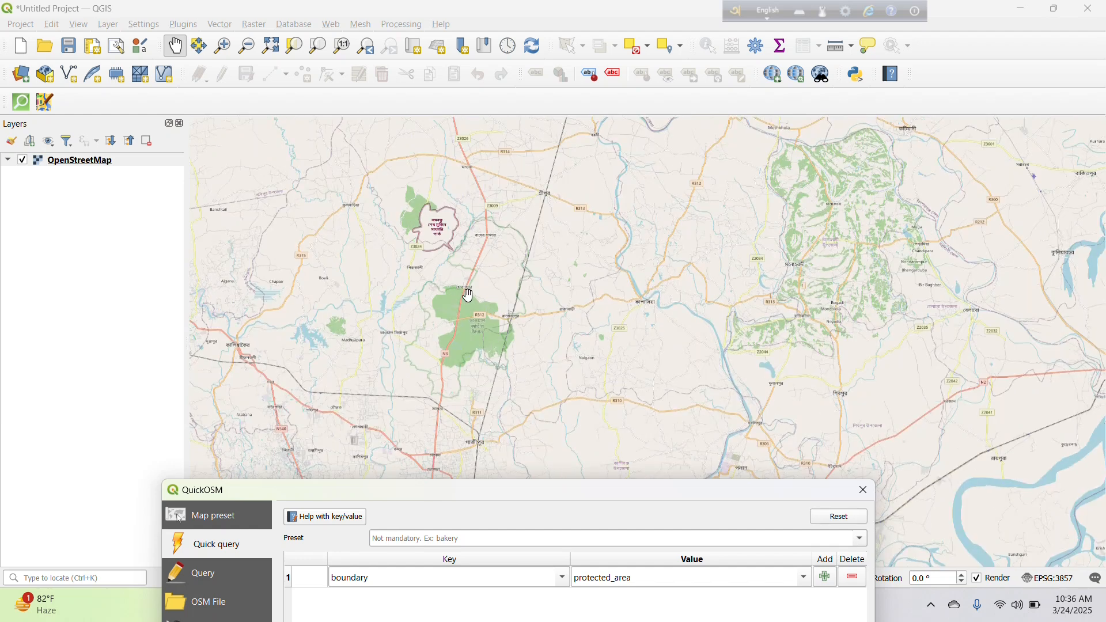
drag(461, 347, 462, 304)
scroll(462, 304, up, 2)
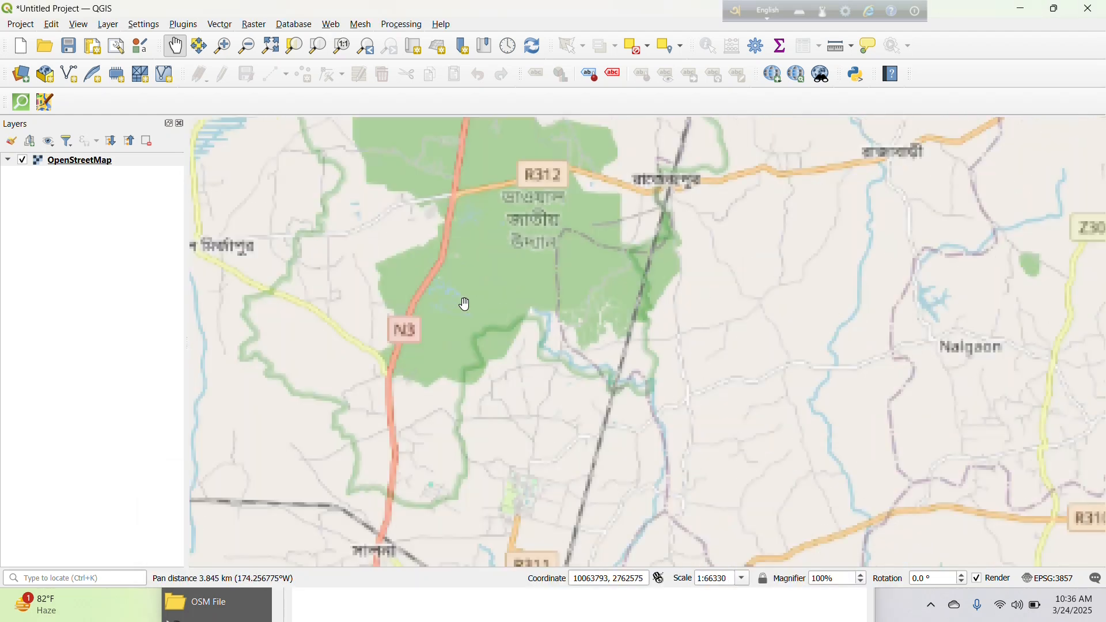
drag(504, 239, 506, 274)
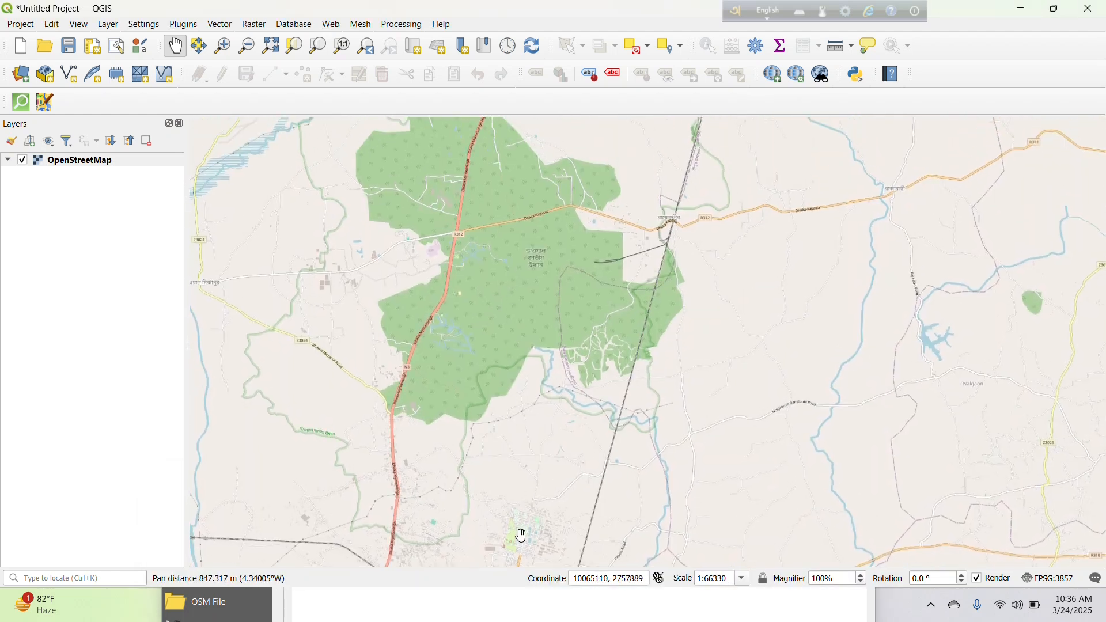
click(490, 560)
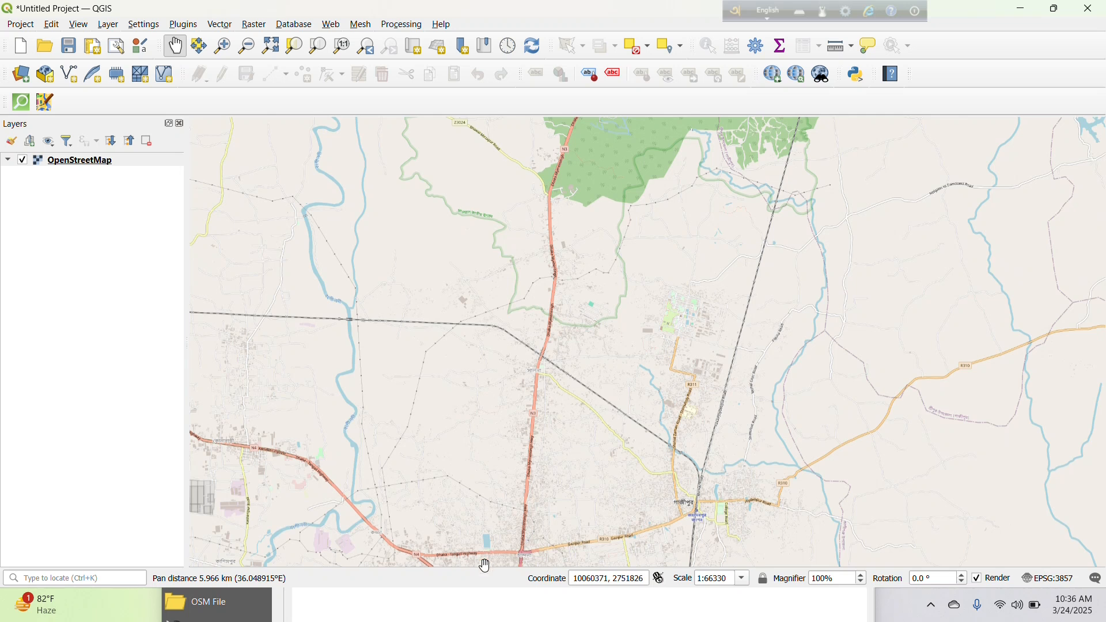
scroll(573, 272, down, 1)
drag(573, 271, 486, 488)
scroll(486, 489, up, 1)
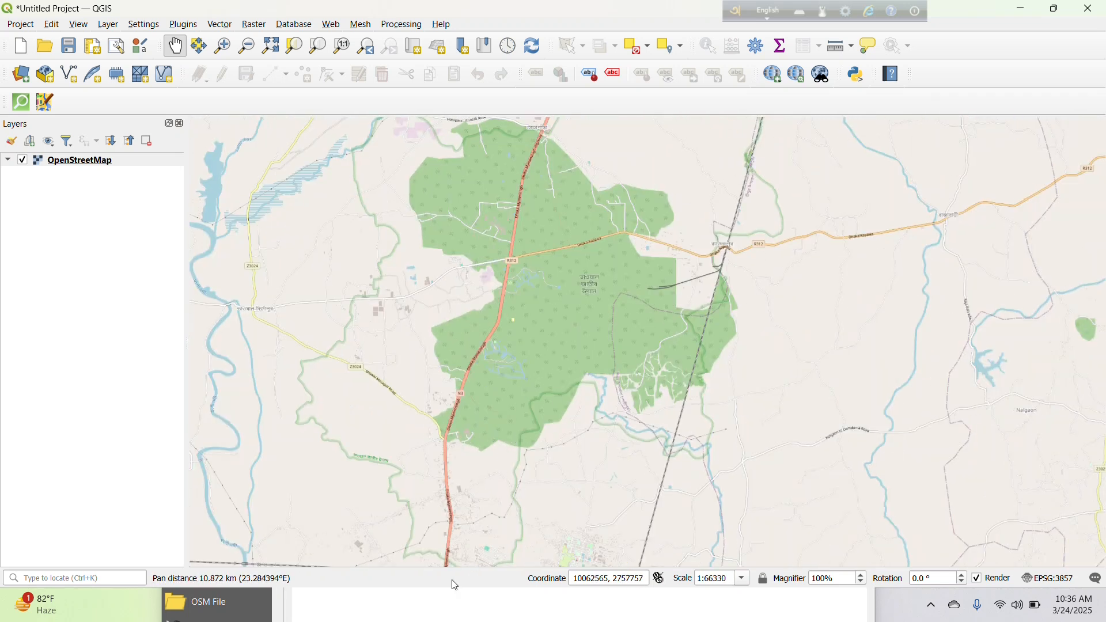
click(428, 609)
drag(463, 494, 487, 171)
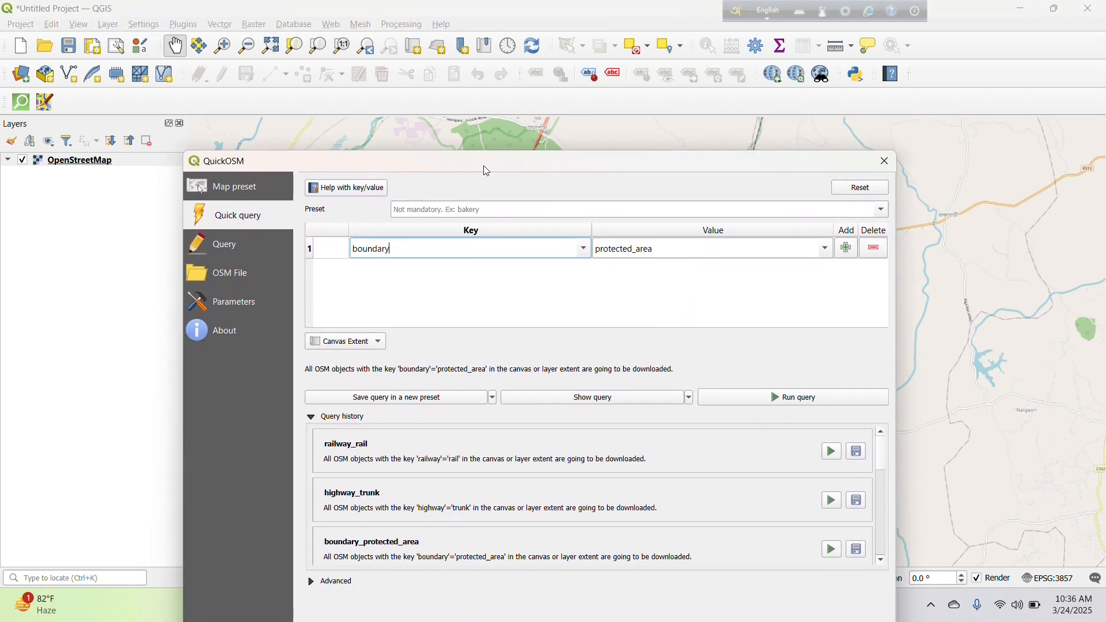
Step: Run the protected-area query and center the map on the downloaded boundary polygon
click(778, 395)
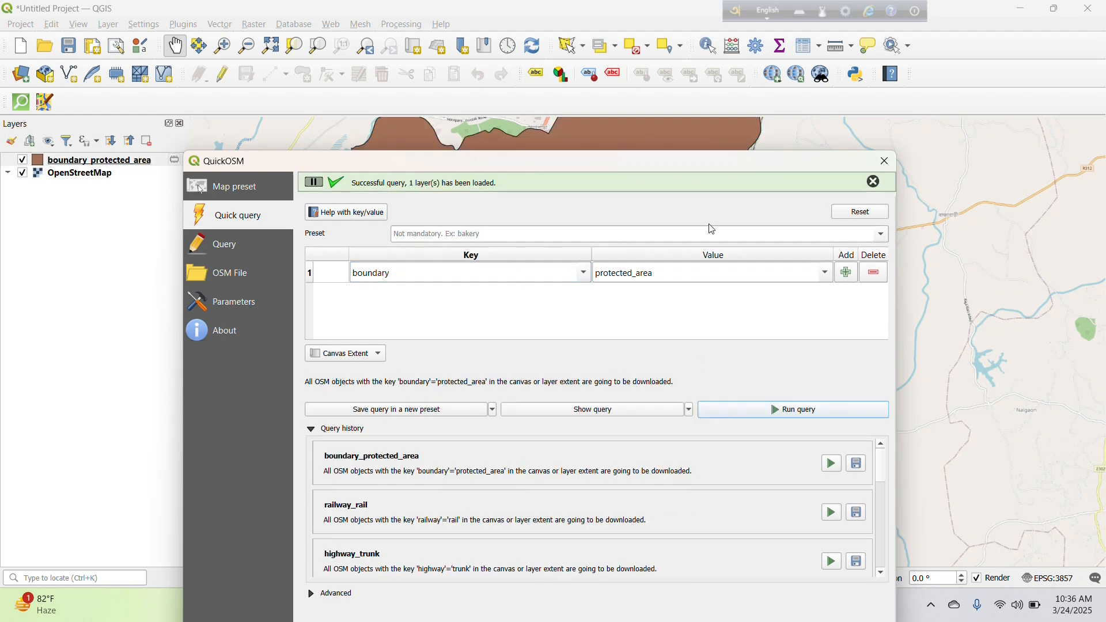
click(885, 164)
scroll(653, 278, down, 1)
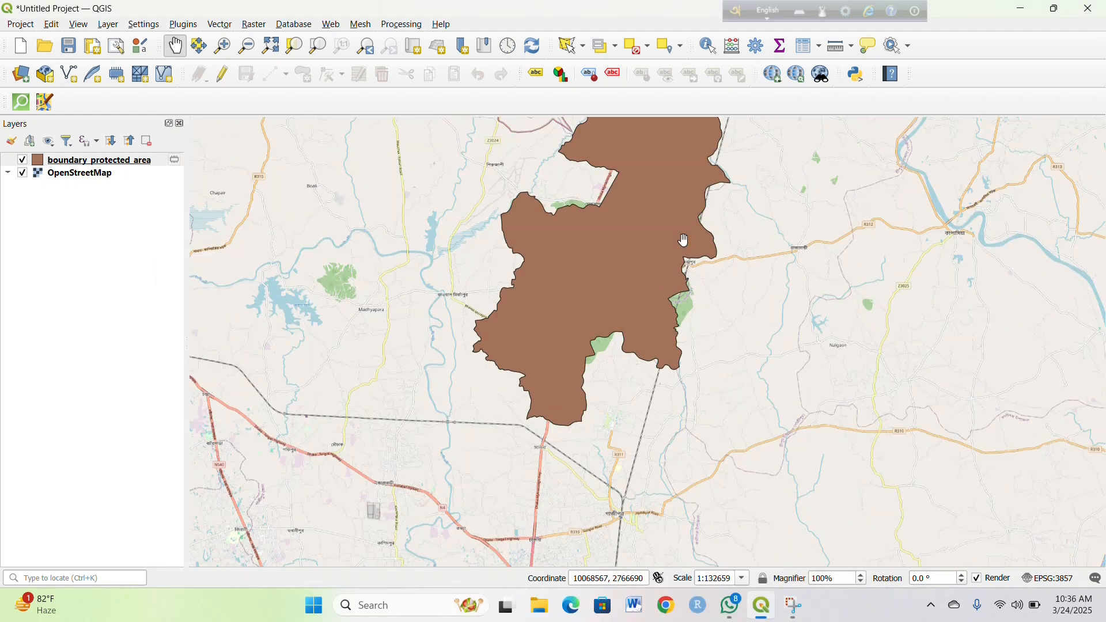
drag(683, 241, 587, 352)
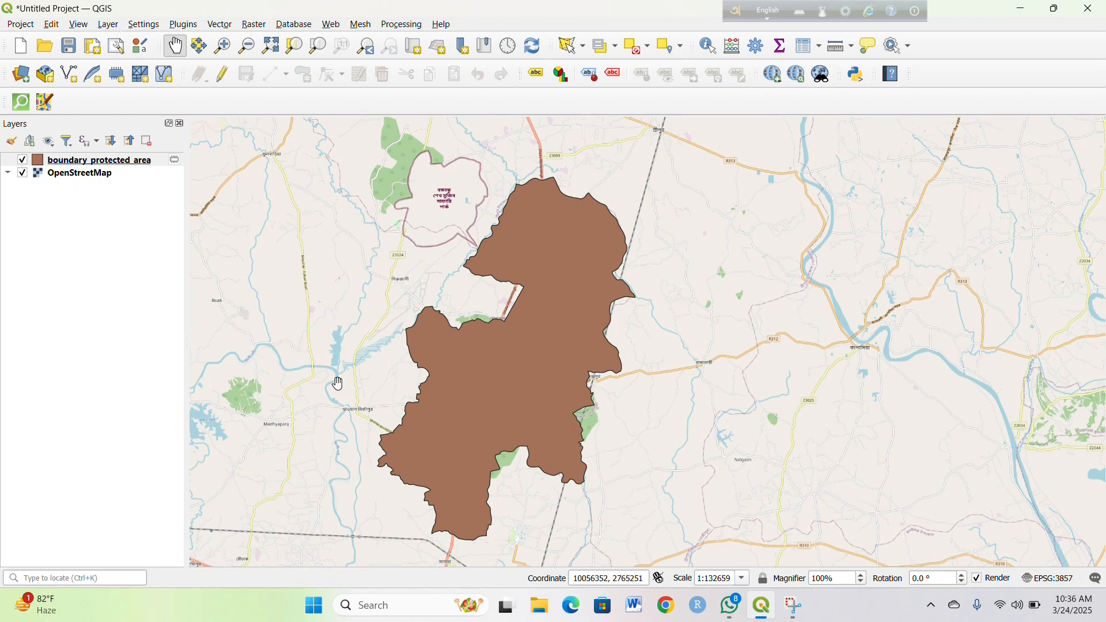
Step: Style the boundary_protected_area layer with a green fill at 60.5 % opacity
right_click(115, 166)
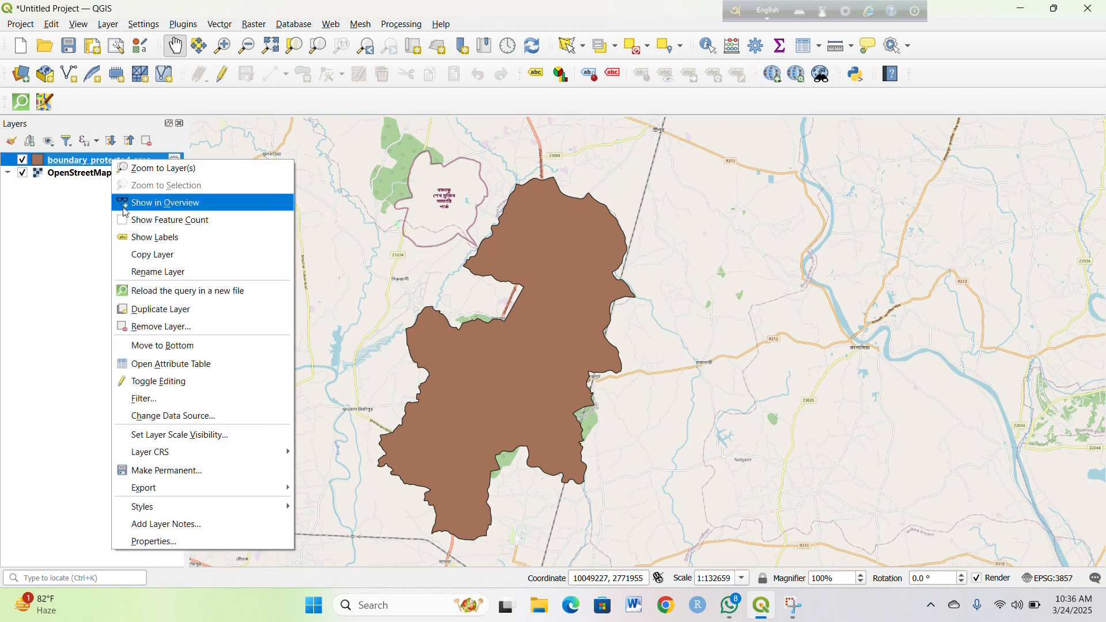
click(191, 544)
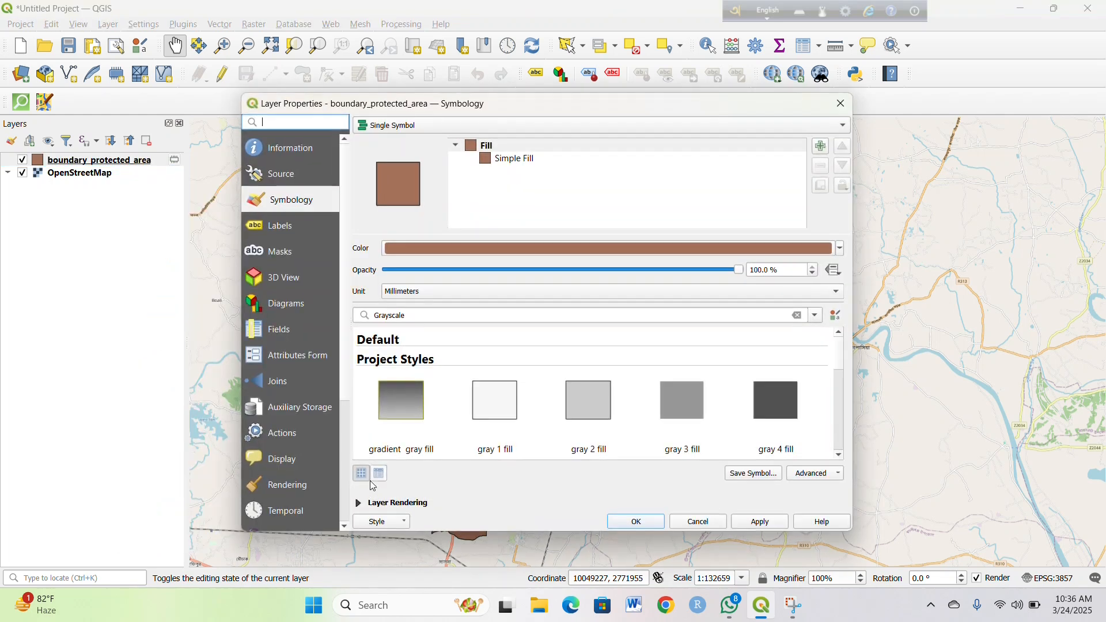
scroll(536, 422, down, 3)
scroll(536, 422, down, 5)
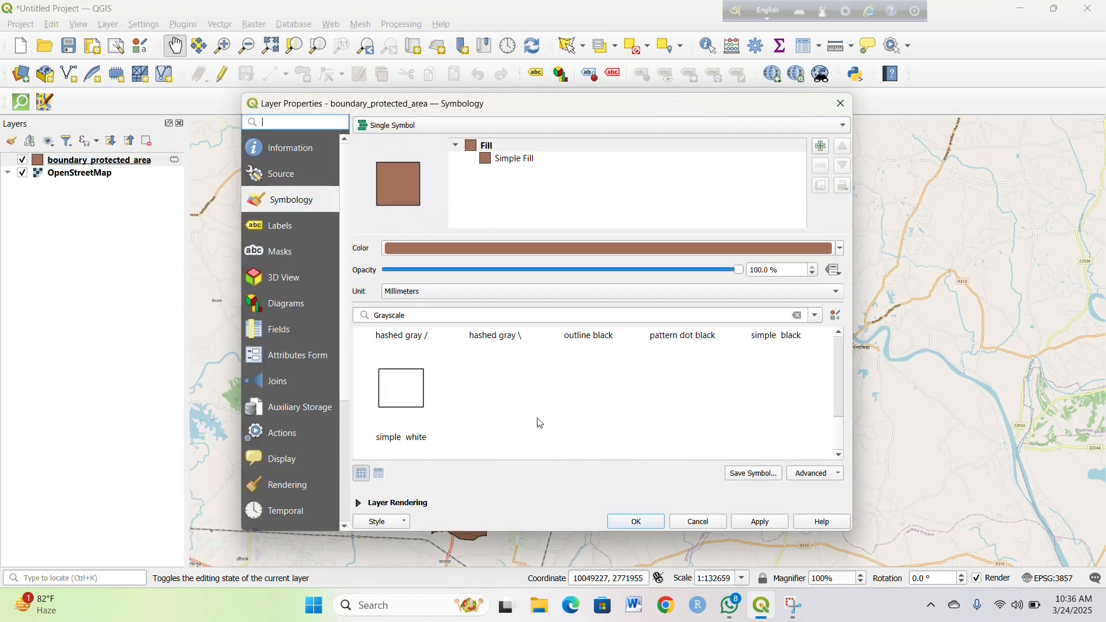
scroll(543, 423, up, 2)
scroll(544, 423, down, 2)
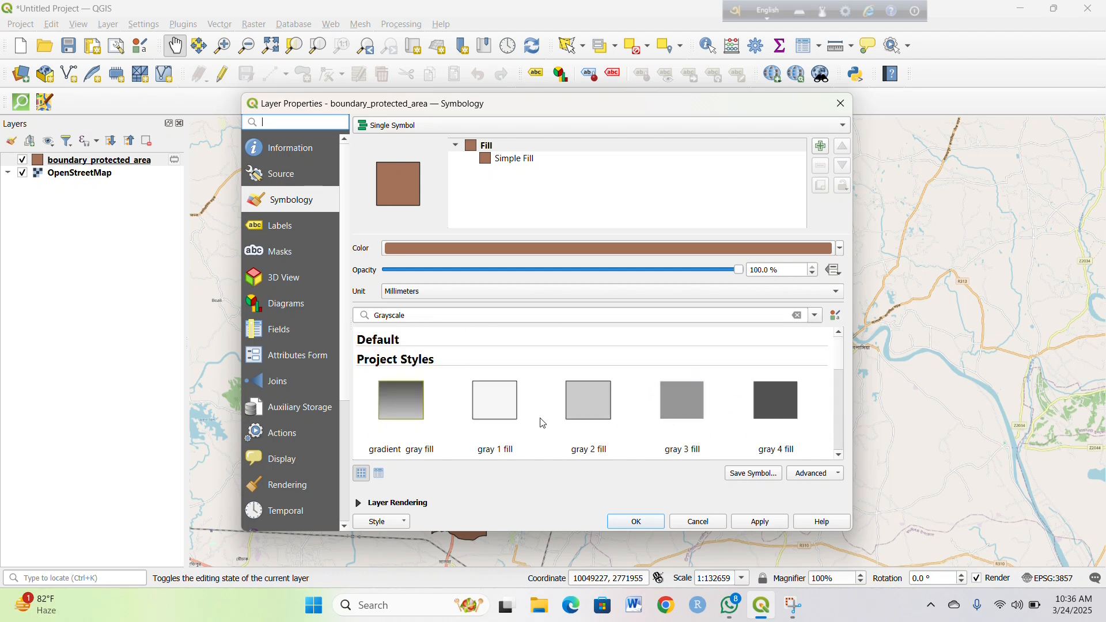
click(844, 248)
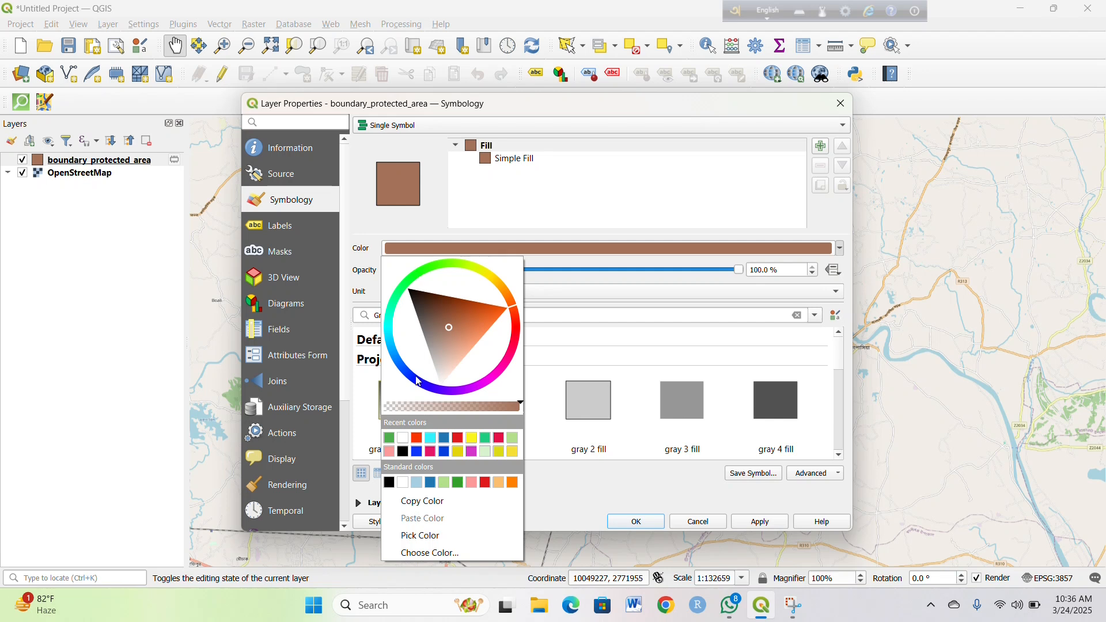
click(390, 439)
drag(743, 274, 602, 273)
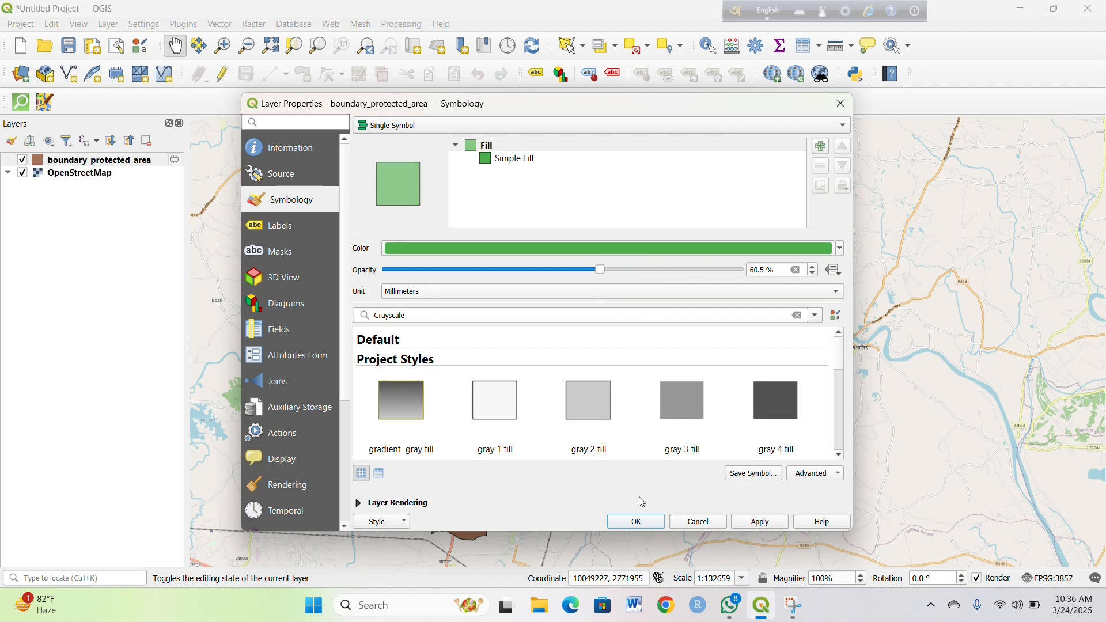
click(638, 522)
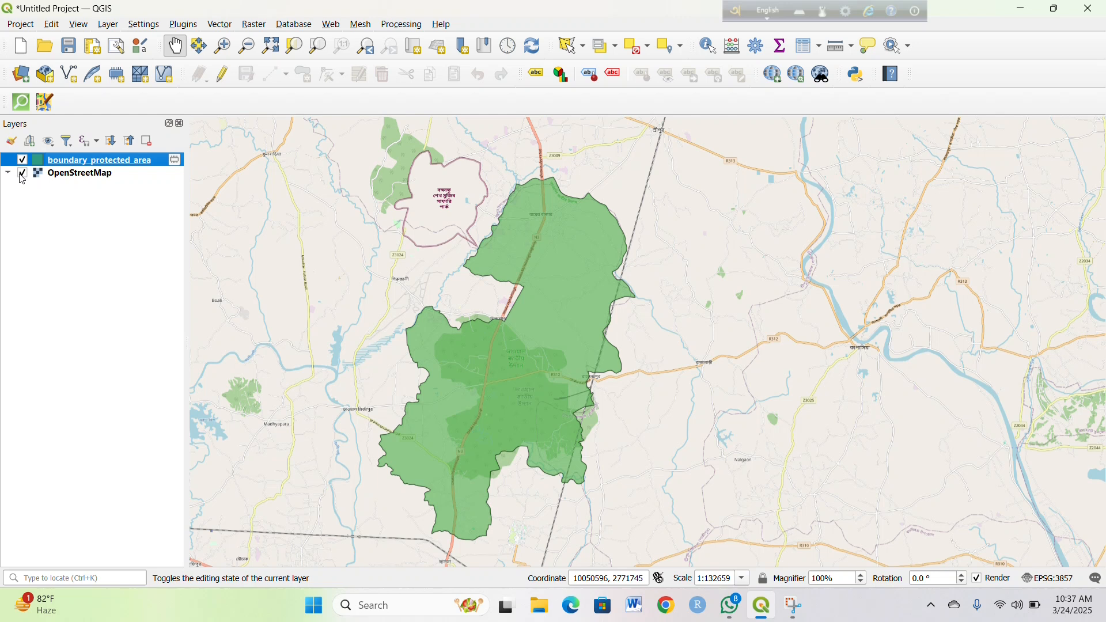
Step: Hide and reshow the OpenStreetMap base map to compare it with the protected-area polygon up close
click(22, 175)
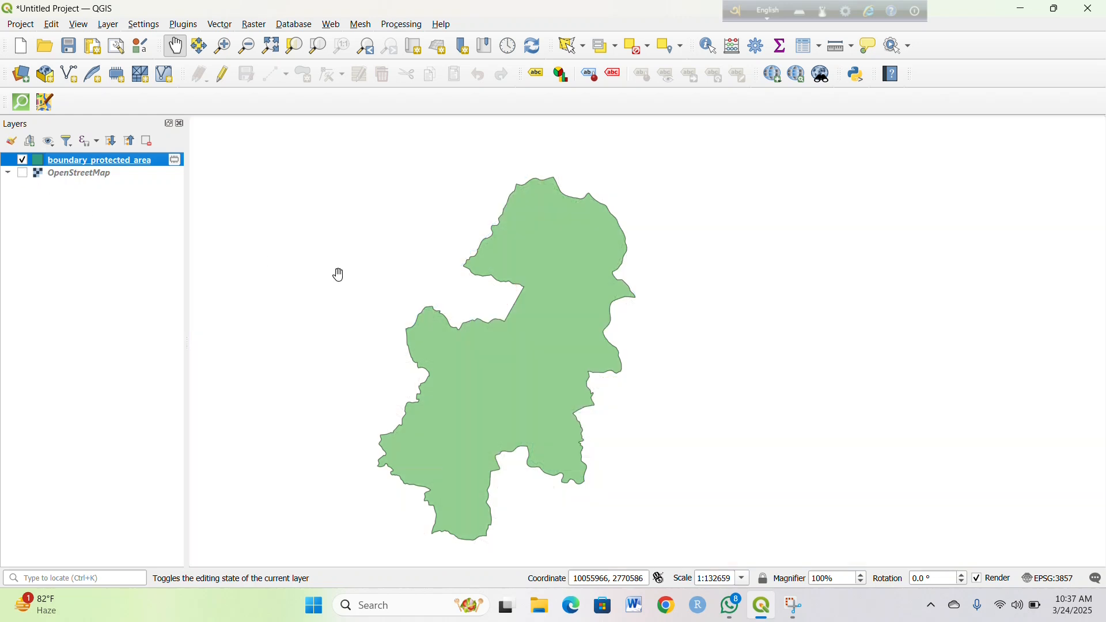
click(23, 174)
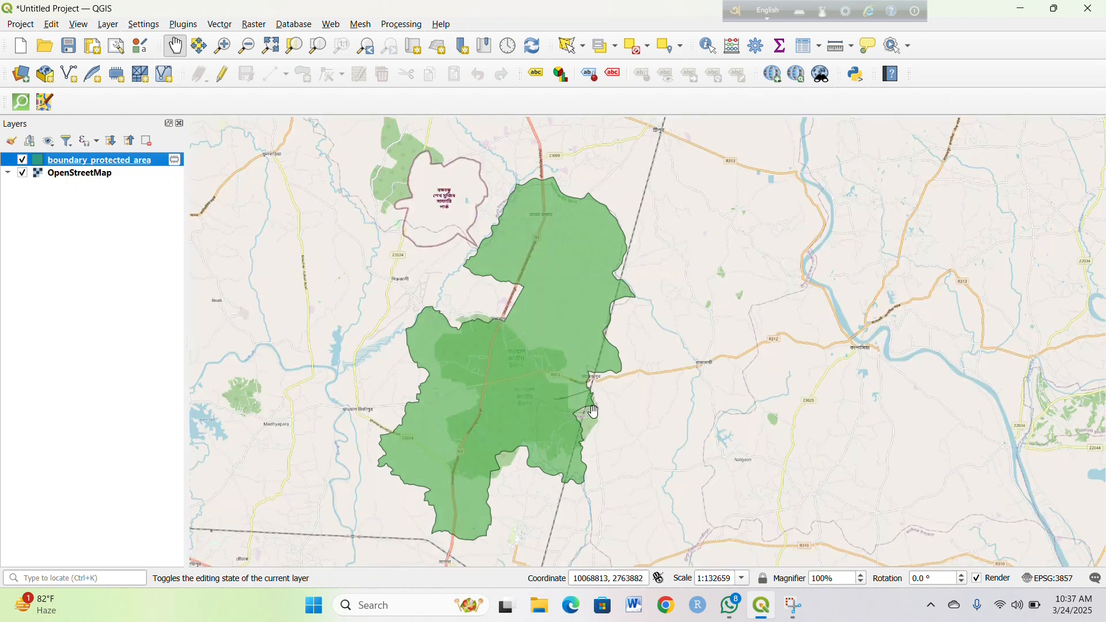
scroll(595, 413, up, 1)
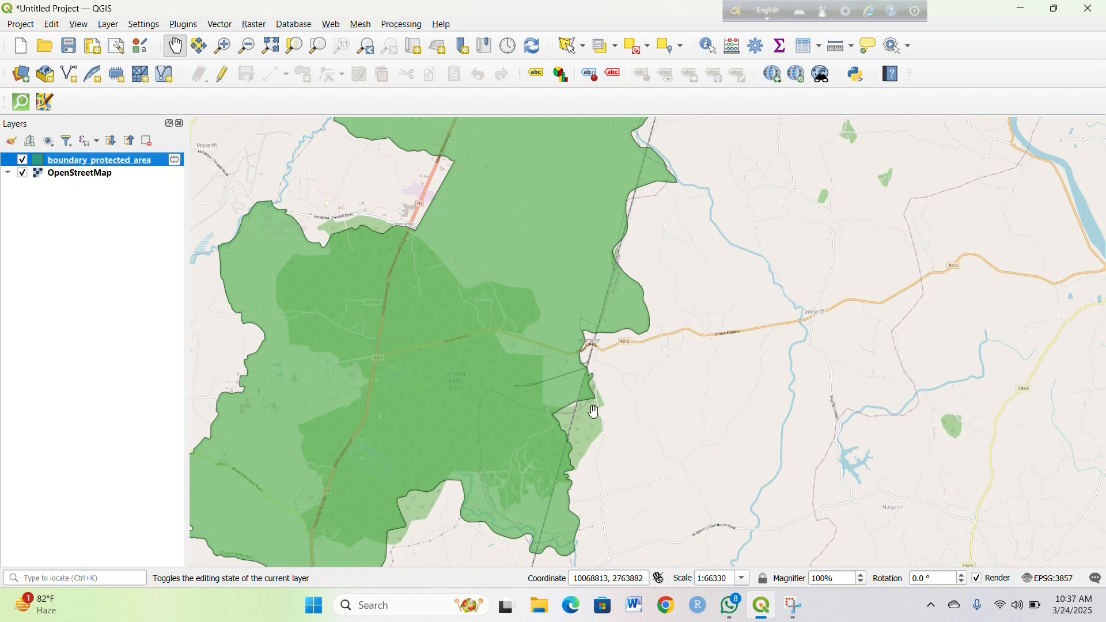
Step: Start a new QuickOSM quick query with the key highway
click(22, 102)
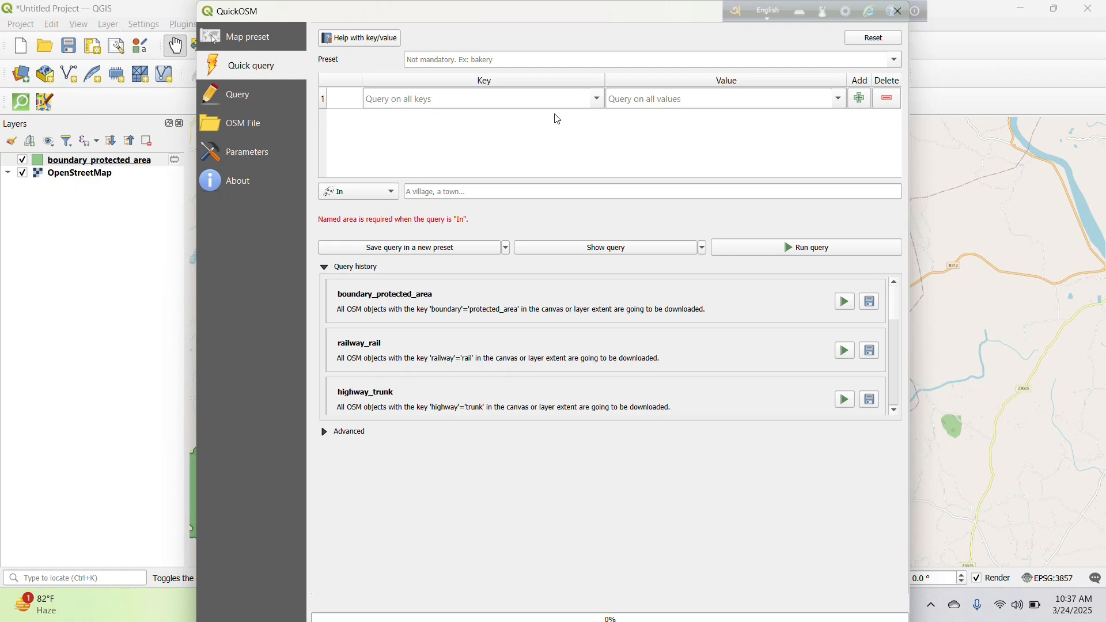
click(604, 104)
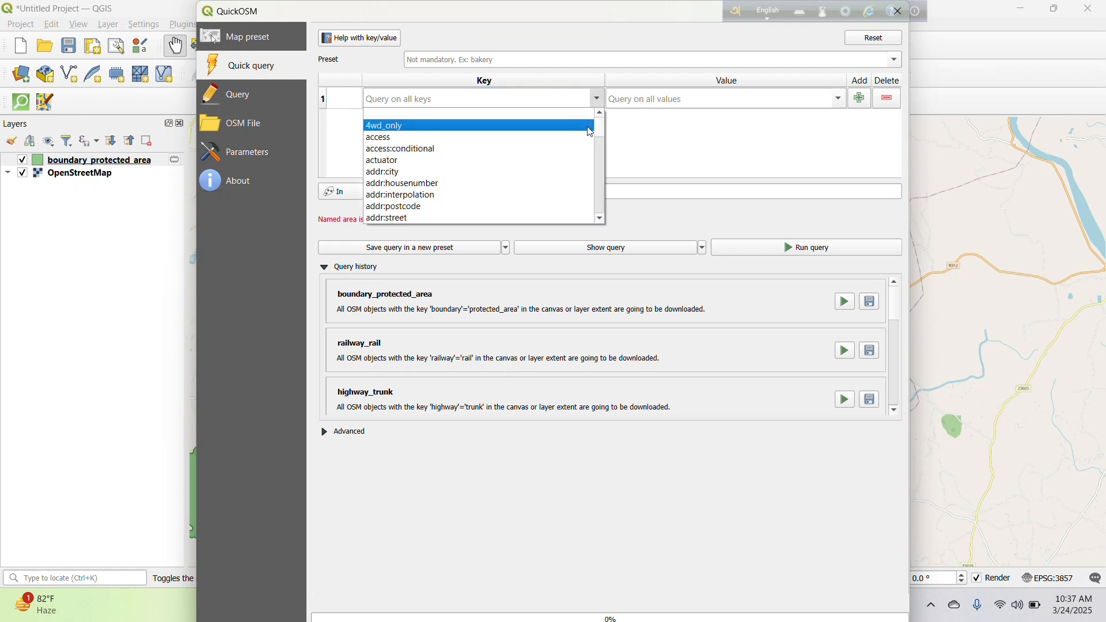
scroll(572, 162, down, 18)
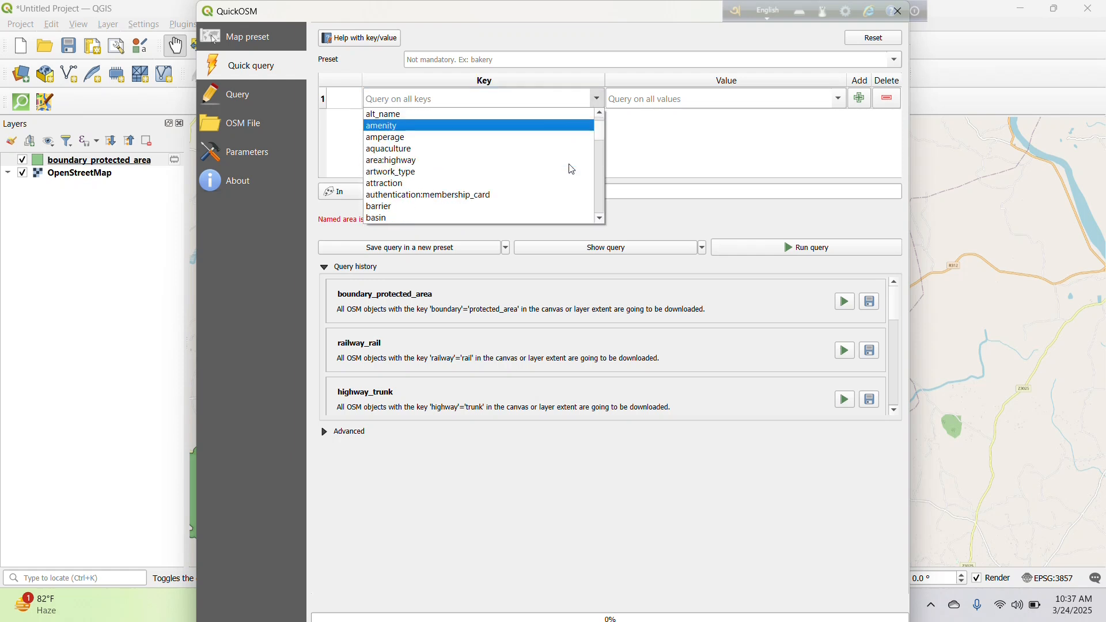
scroll(572, 171, down, 15)
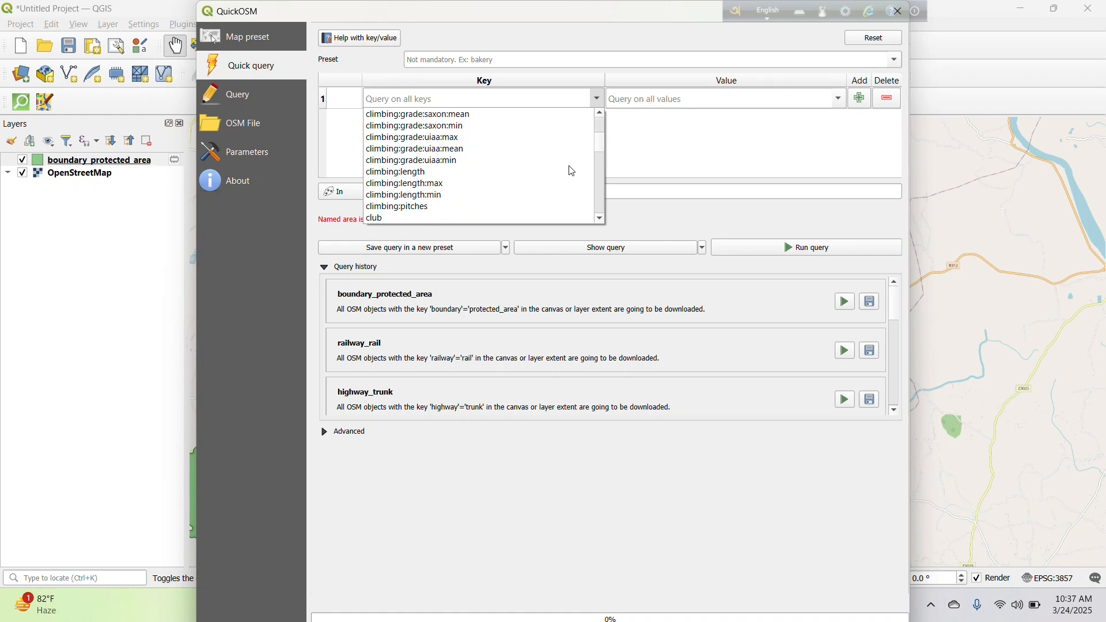
scroll(575, 176, down, 15)
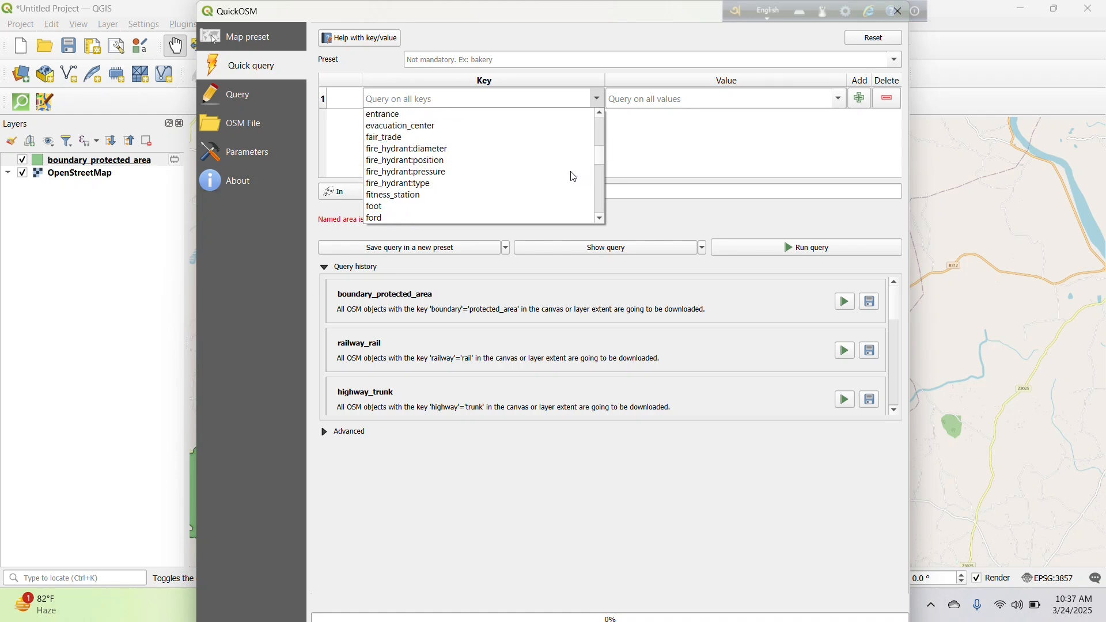
scroll(575, 179, down, 1)
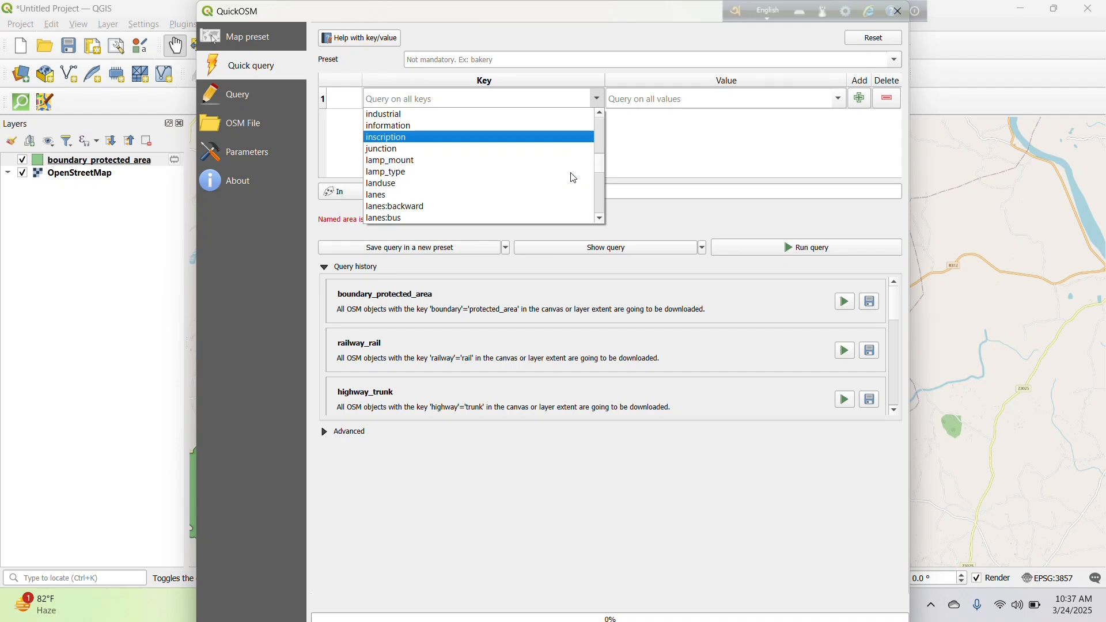
scroll(575, 179, down, 1)
scroll(575, 179, down, 8)
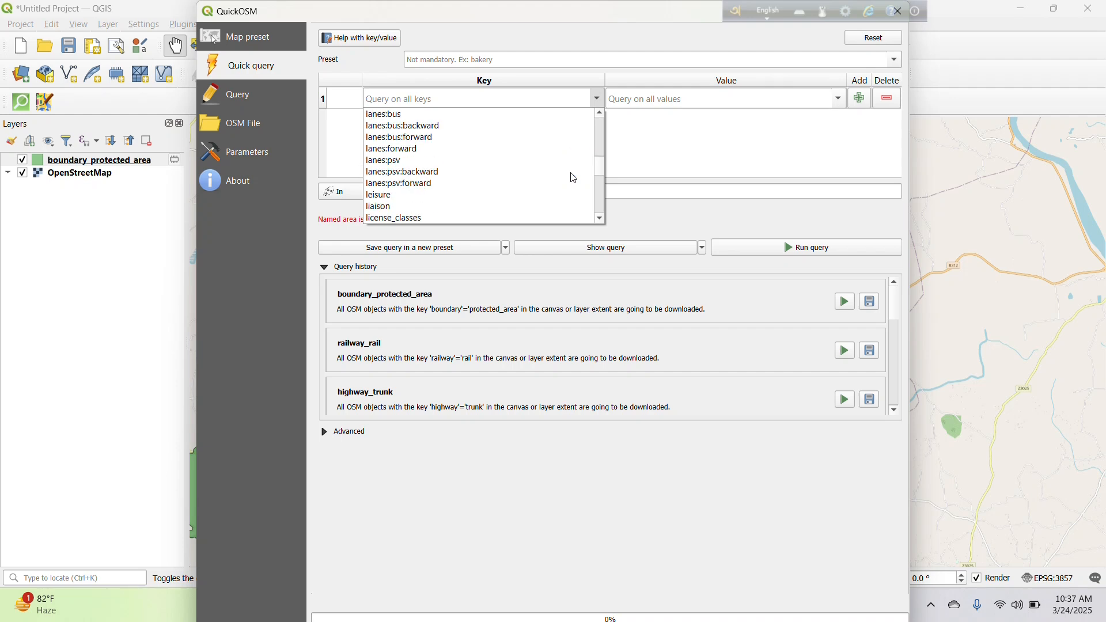
scroll(575, 179, down, 10)
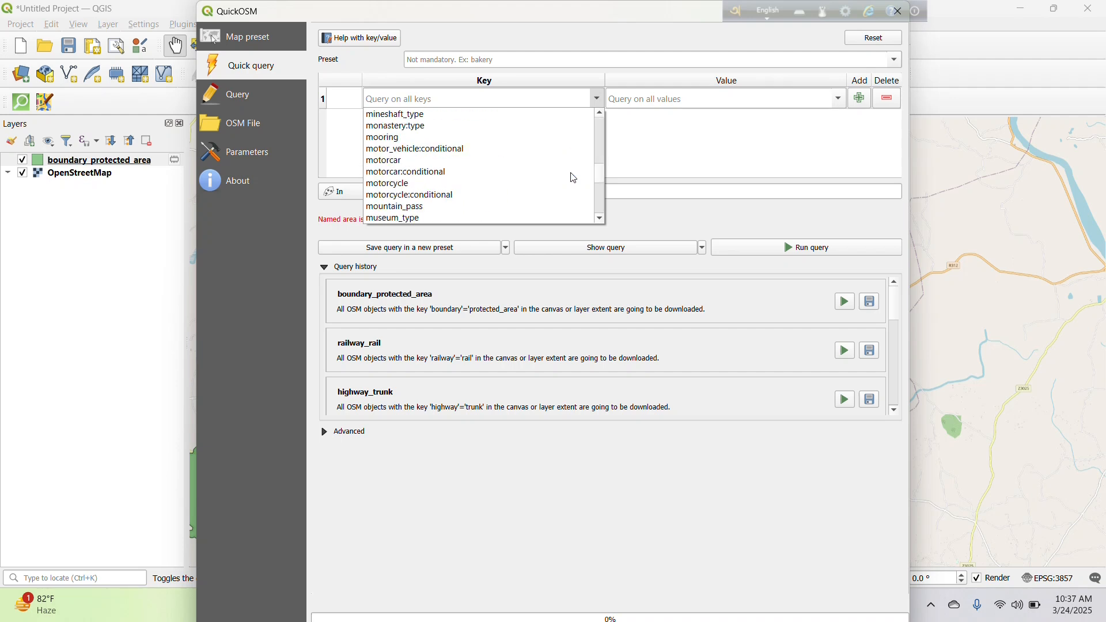
scroll(575, 179, down, 10)
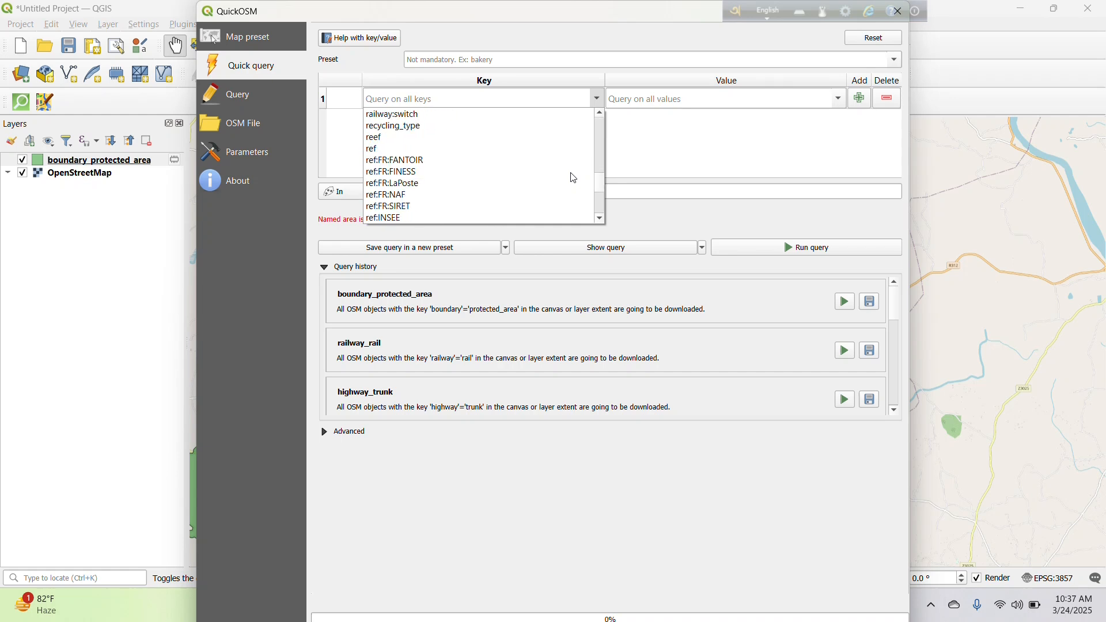
scroll(575, 179, up, 10)
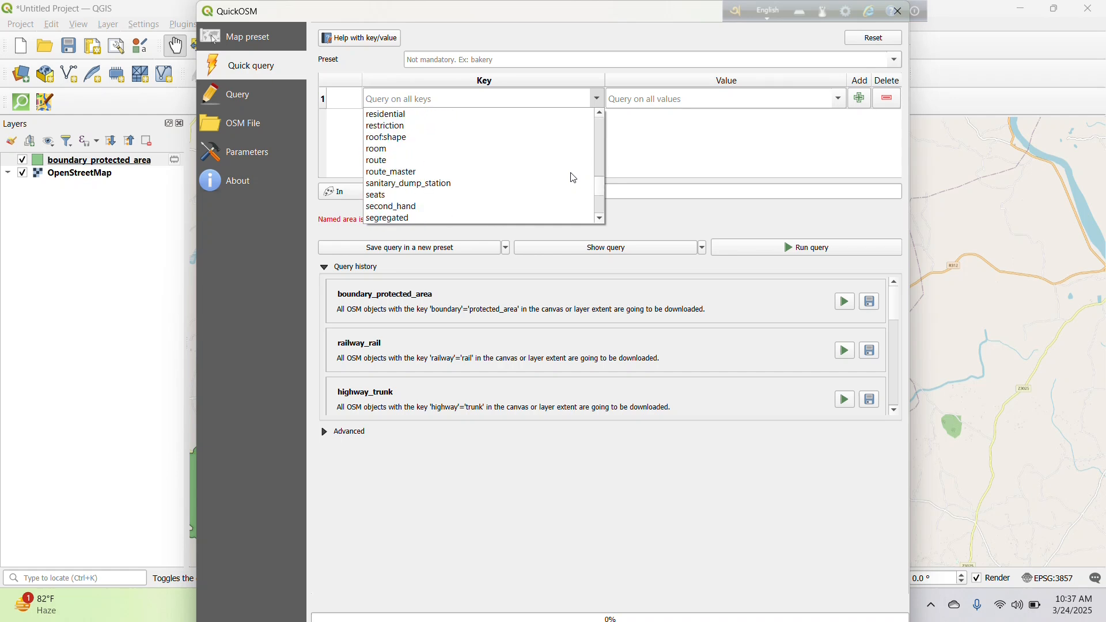
scroll(575, 179, up, 4)
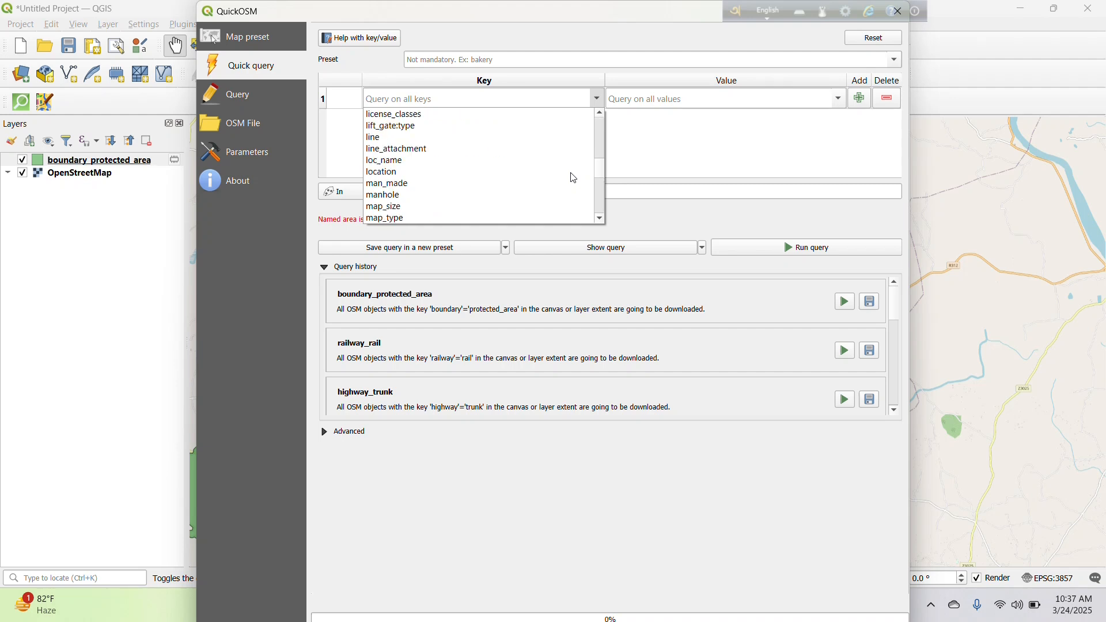
scroll(575, 179, up, 5)
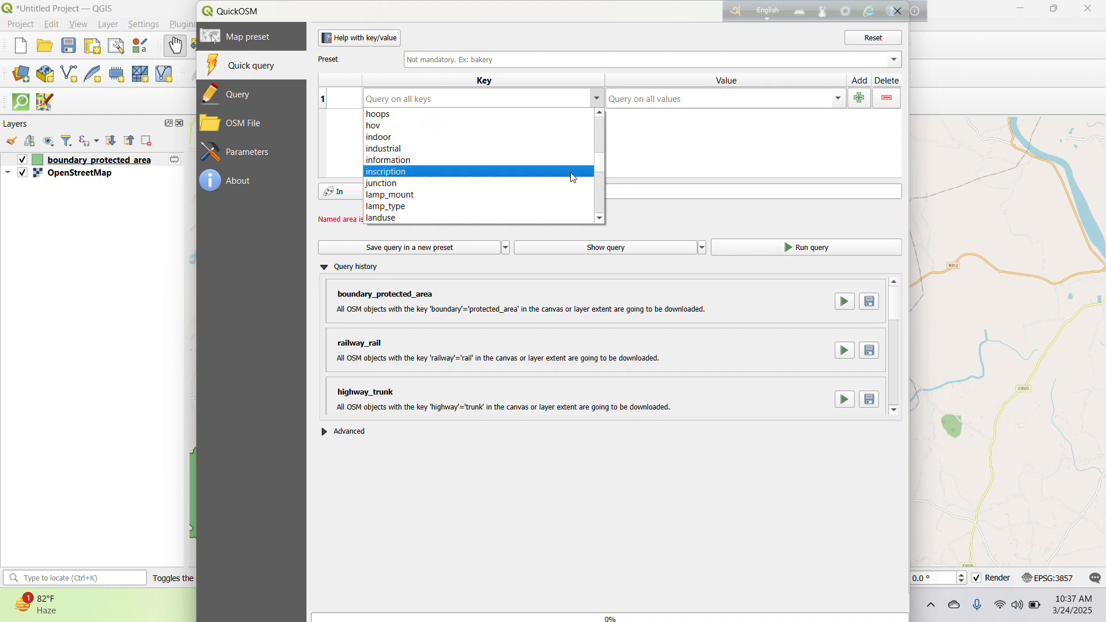
scroll(575, 179, up, 1)
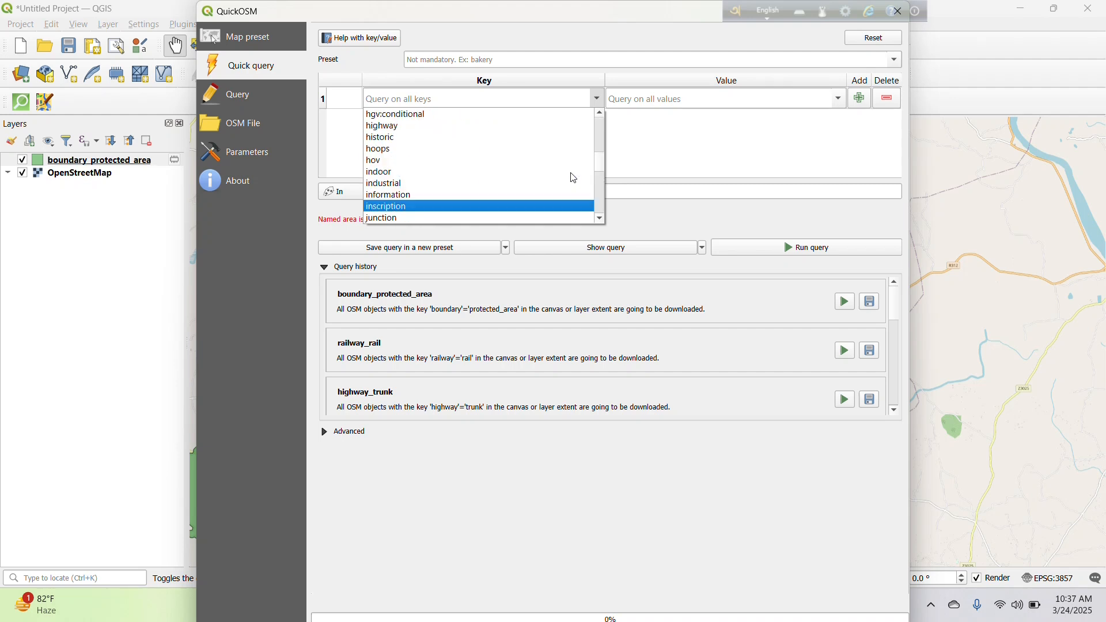
click(557, 127)
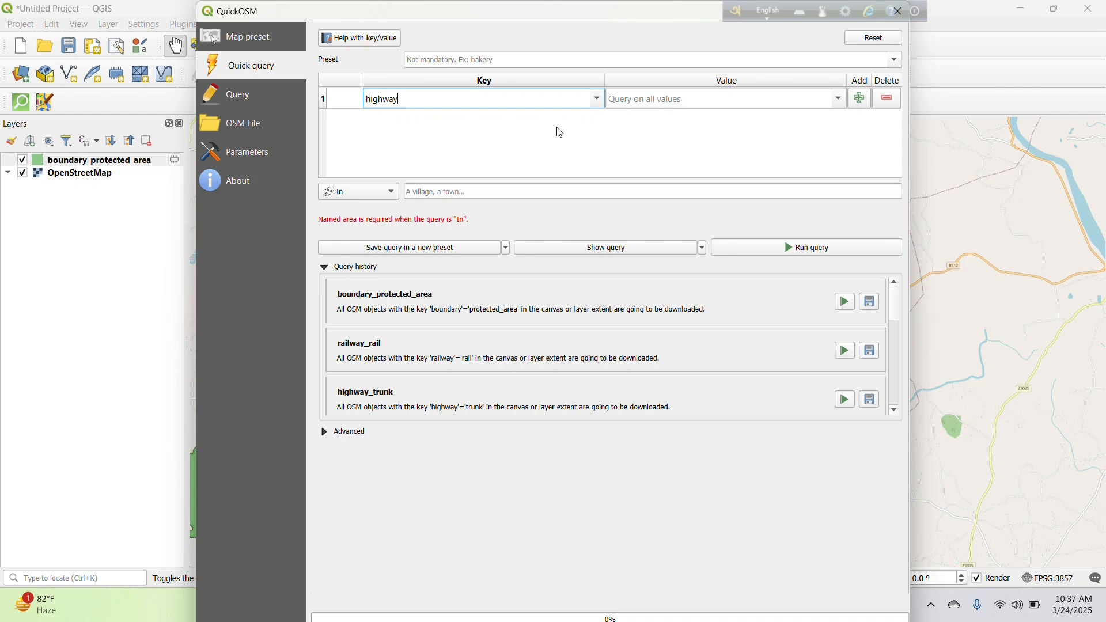
Step: Set the highway query's value to trunk and limit it to the Canvas Extent
click(839, 104)
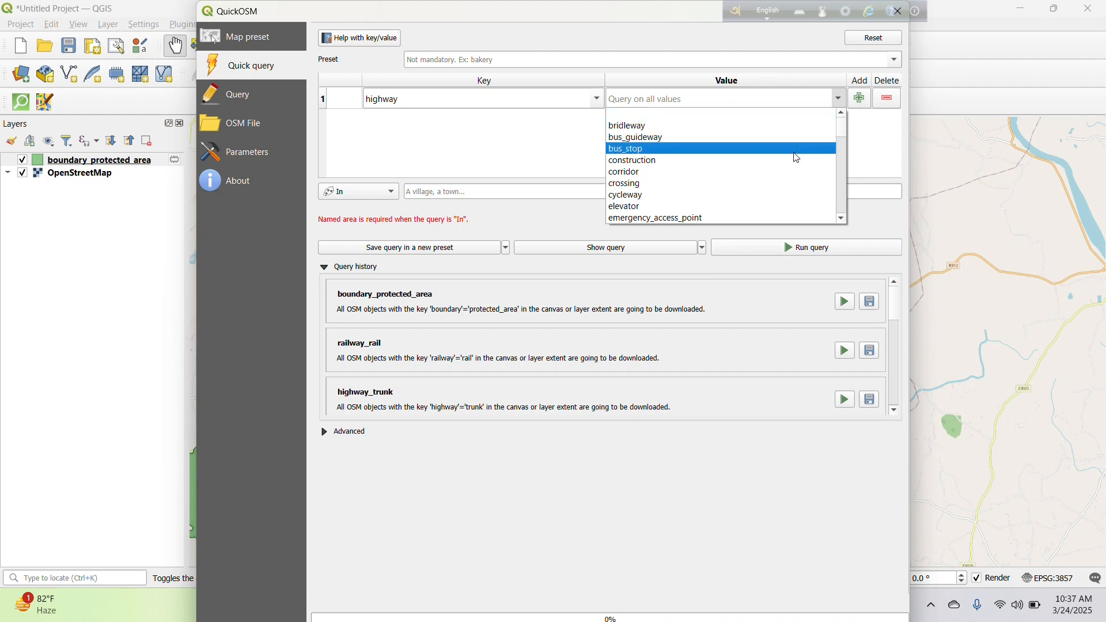
scroll(798, 159, down, 6)
scroll(798, 160, down, 7)
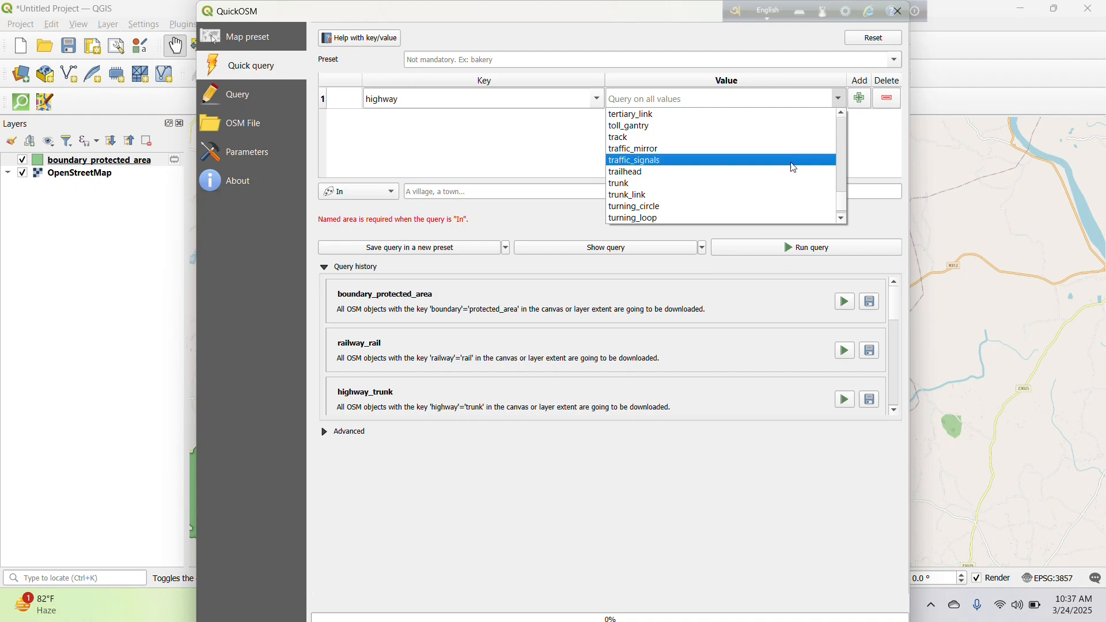
click(790, 185)
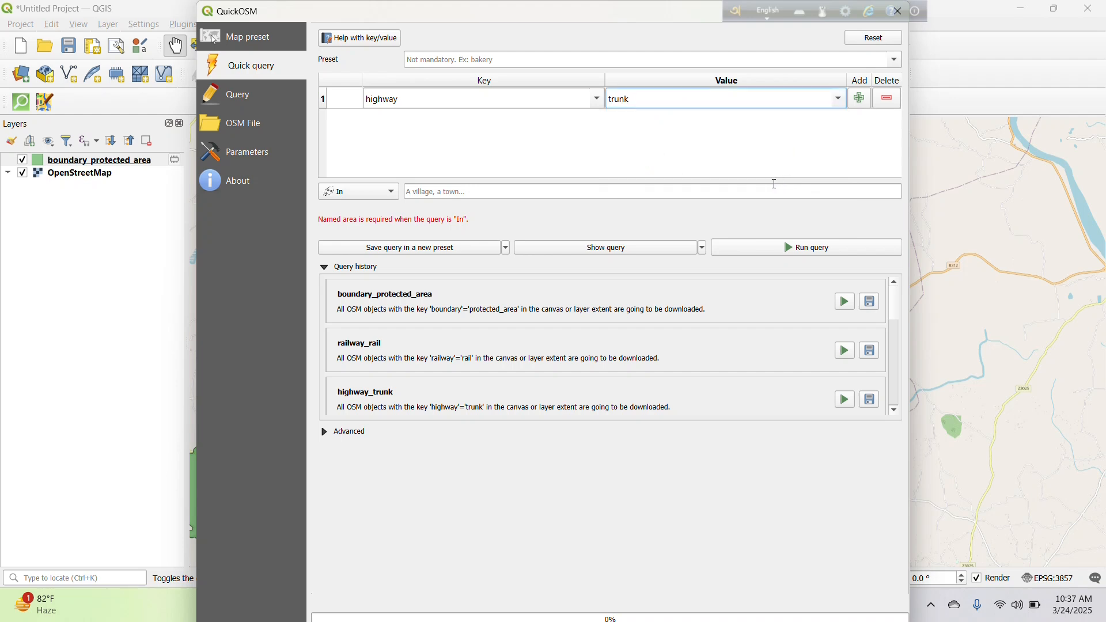
click(389, 197)
click(383, 221)
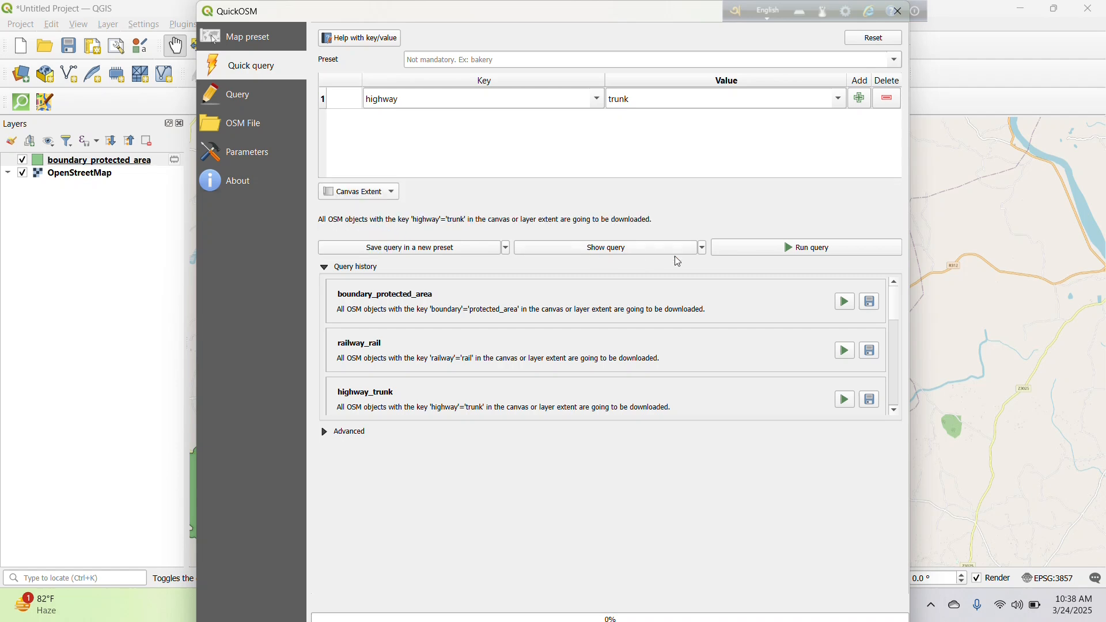
Step: Run the highway trunk query, close QuickOSM and frame the whole park with the road in the map
click(769, 254)
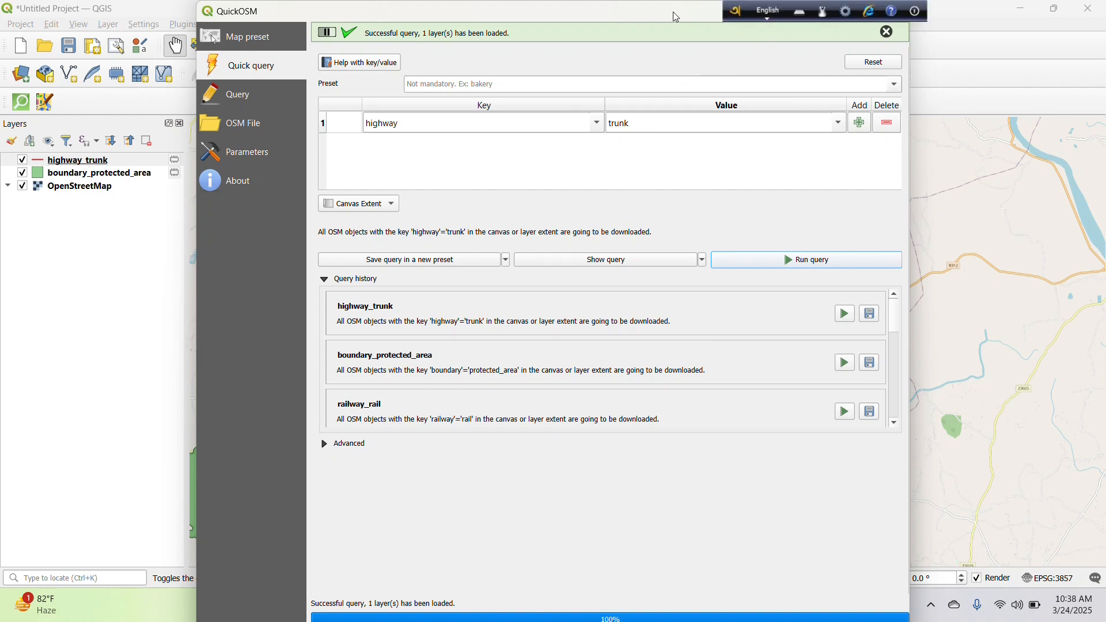
drag(673, 12, 662, 171)
click(884, 167)
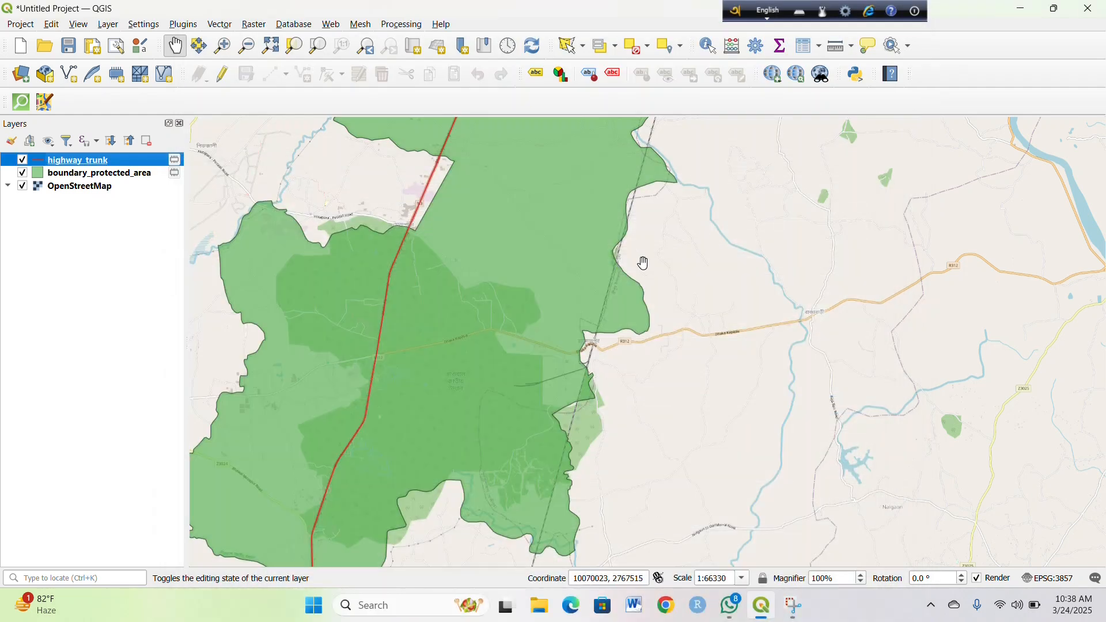
scroll(565, 313, down, 1)
drag(518, 338, 482, 408)
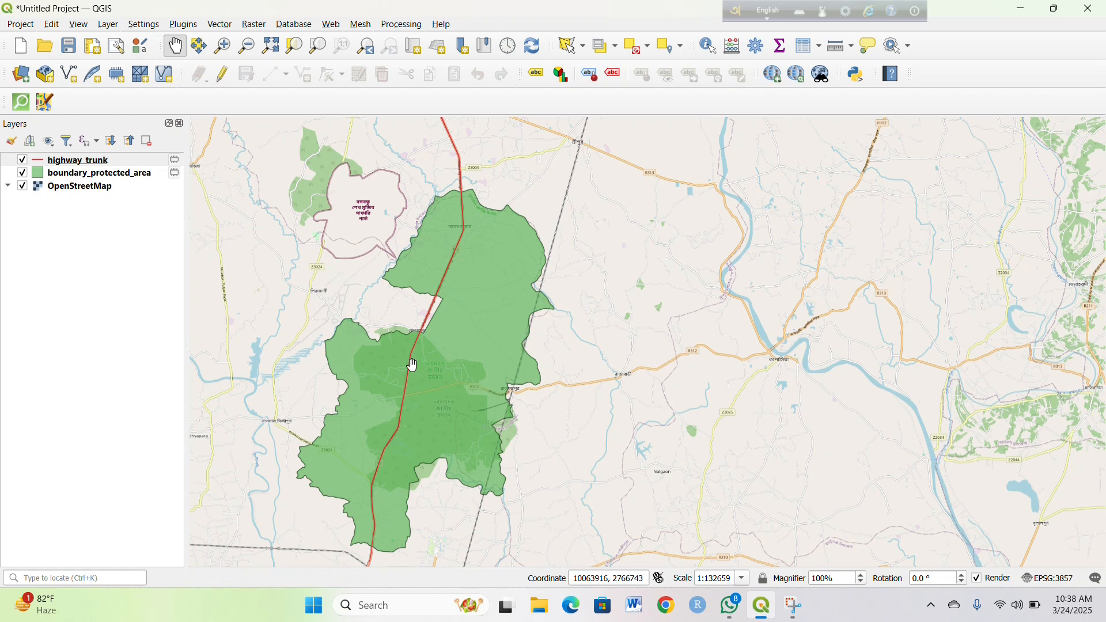
Step: Set the highway_trunk layer's line width to 0.66 millimetres in its symbology and apply it to the map
right_click(131, 164)
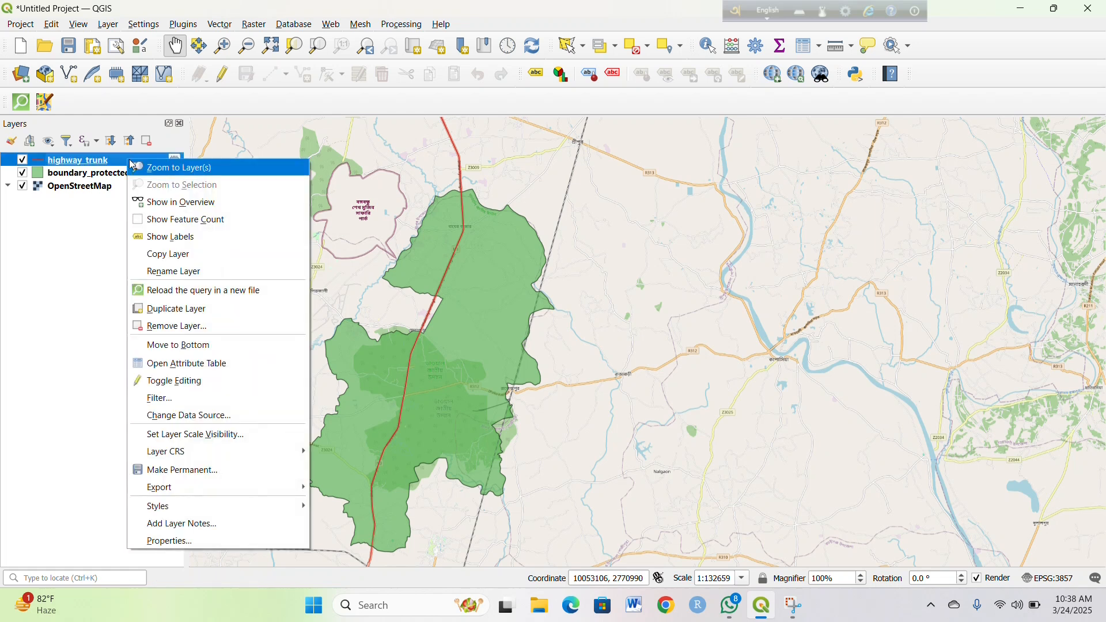
click(225, 540)
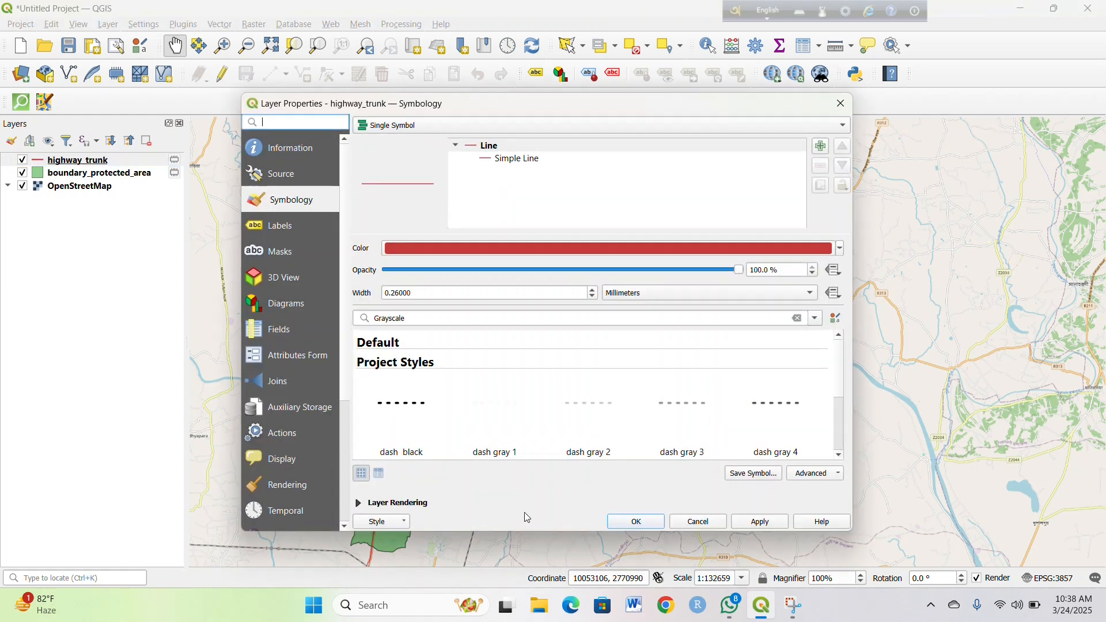
scroll(608, 436, down, 2)
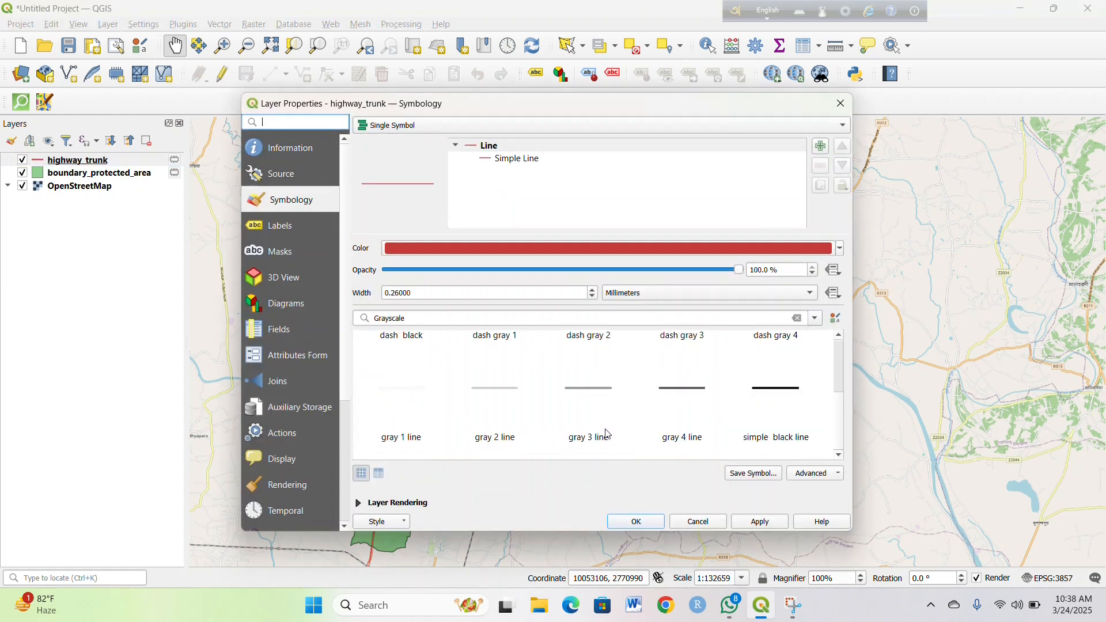
scroll(610, 432, up, 2)
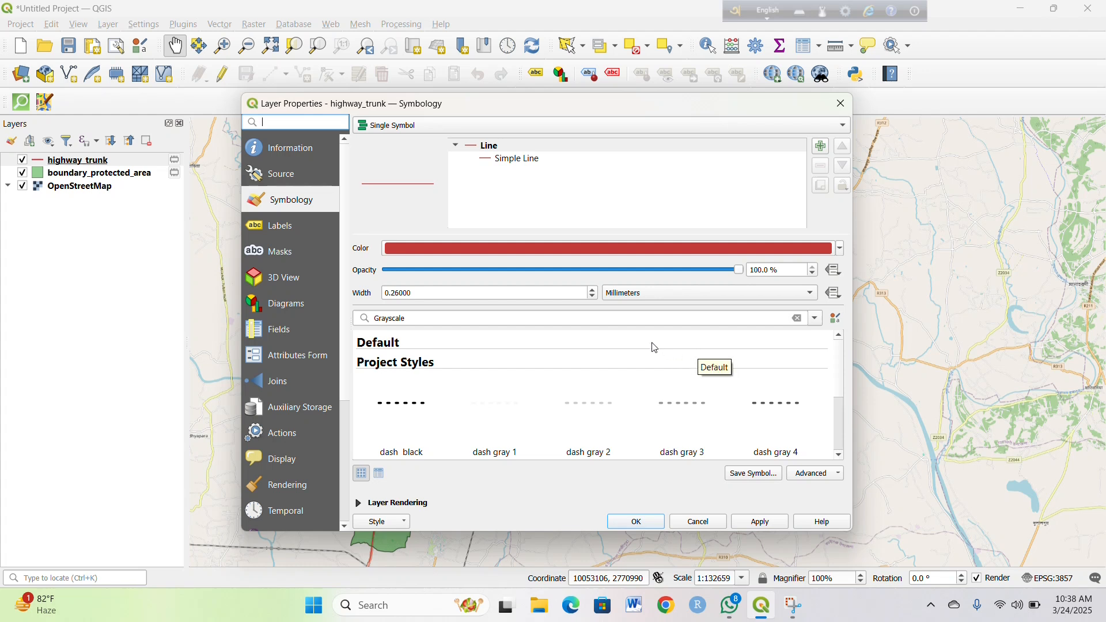
click(594, 291)
click(594, 291)
click(593, 291)
click(593, 296)
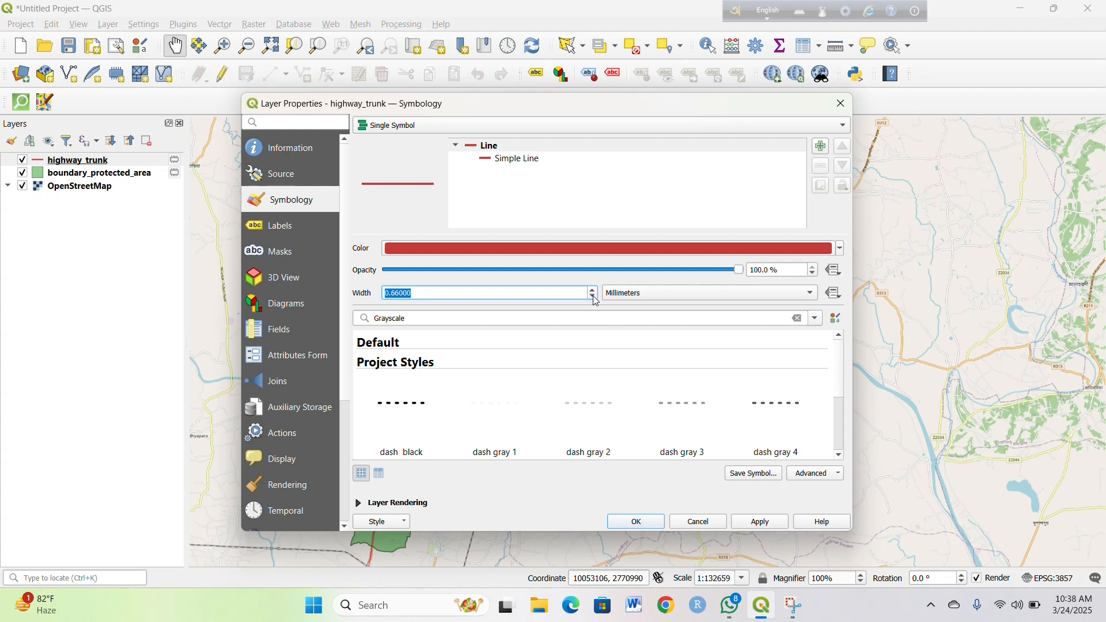
scroll(674, 398, down, 1)
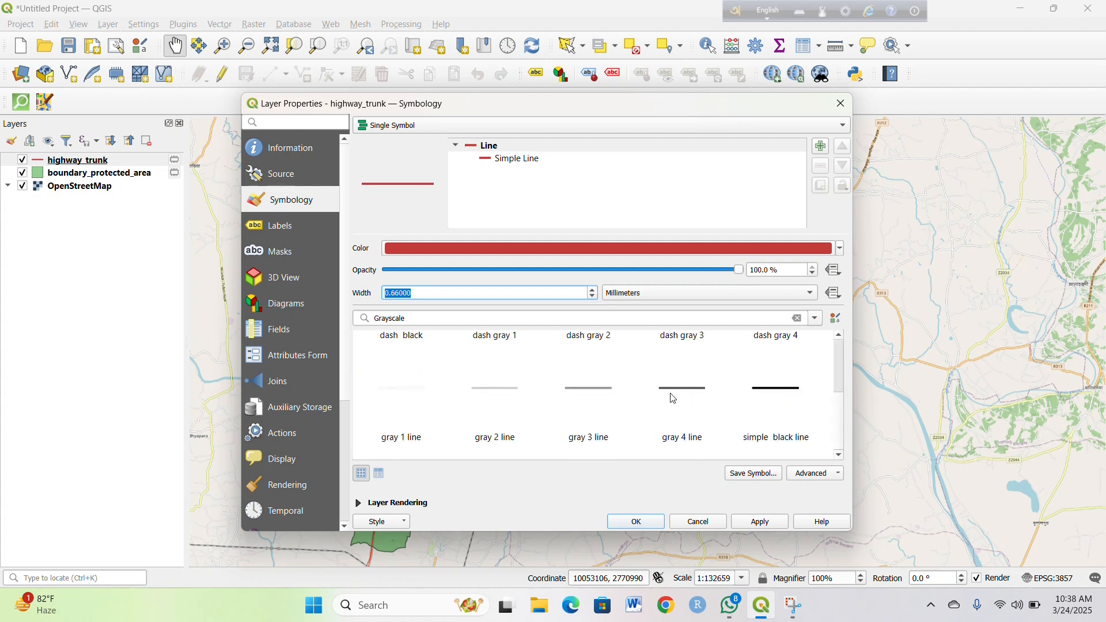
click(649, 522)
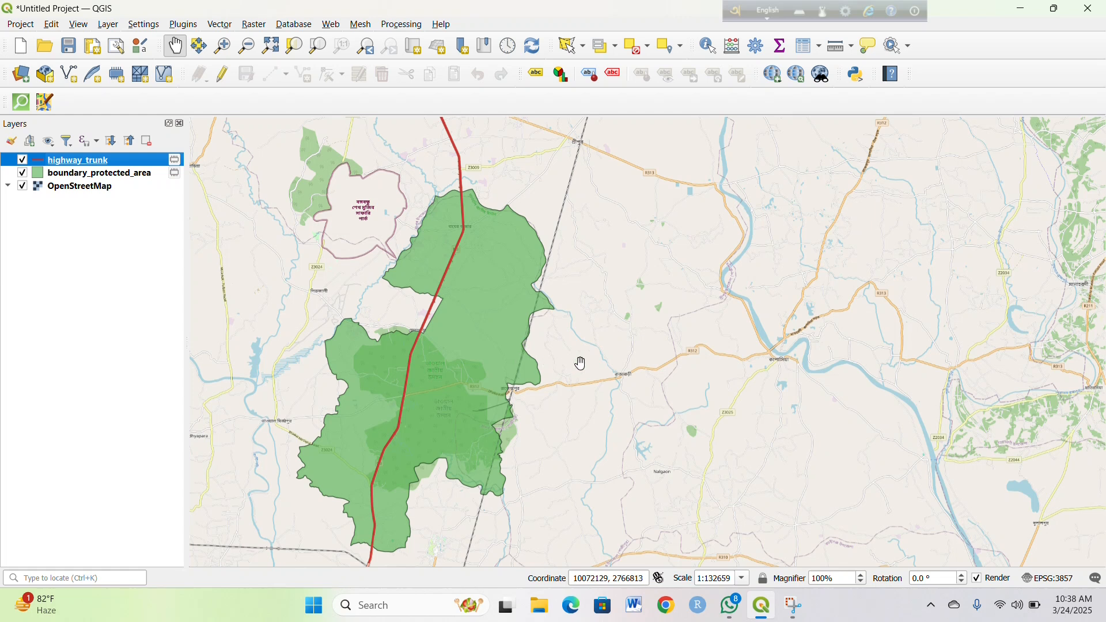
Step: Start a new QuickOSM quick query with the key railway
click(27, 104)
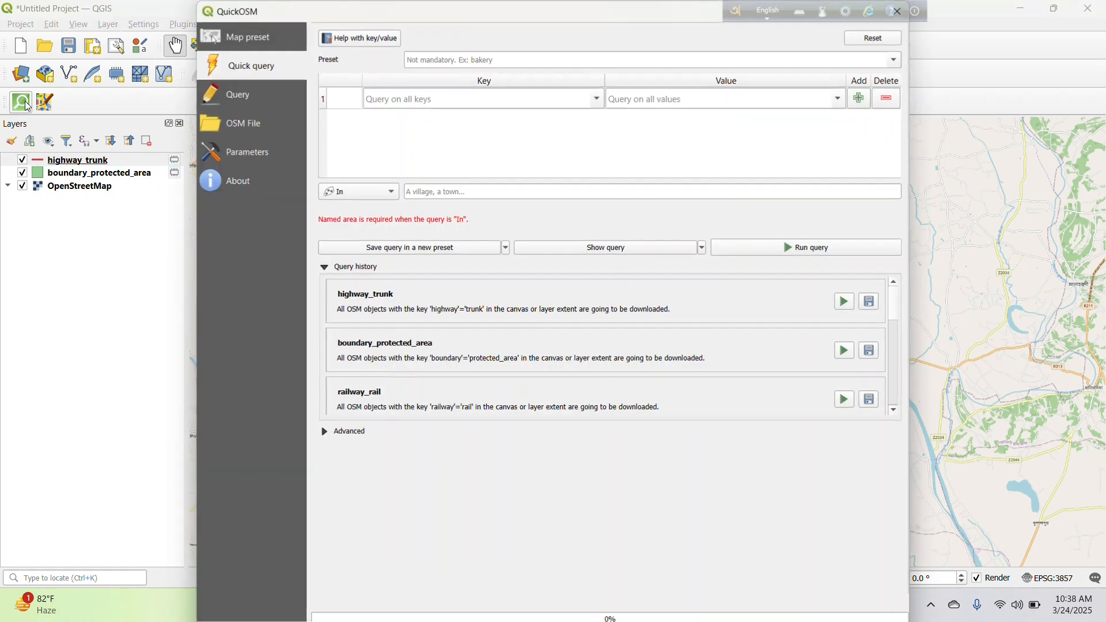
click(597, 100)
scroll(574, 168, down, 10)
scroll(574, 171, down, 15)
scroll(574, 171, down, 12)
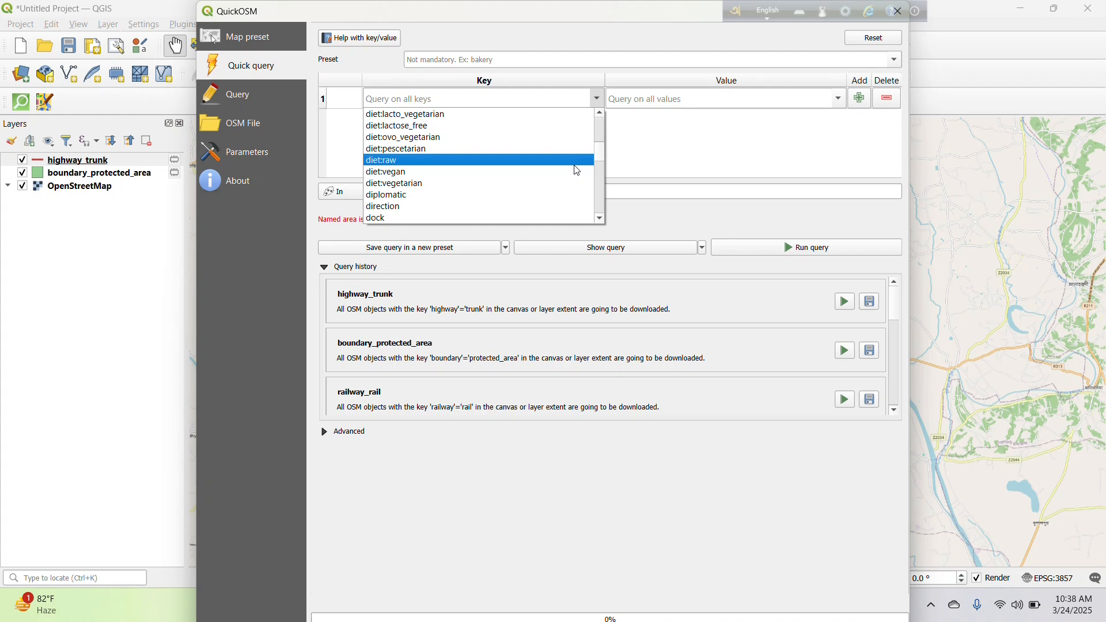
scroll(578, 170, down, 15)
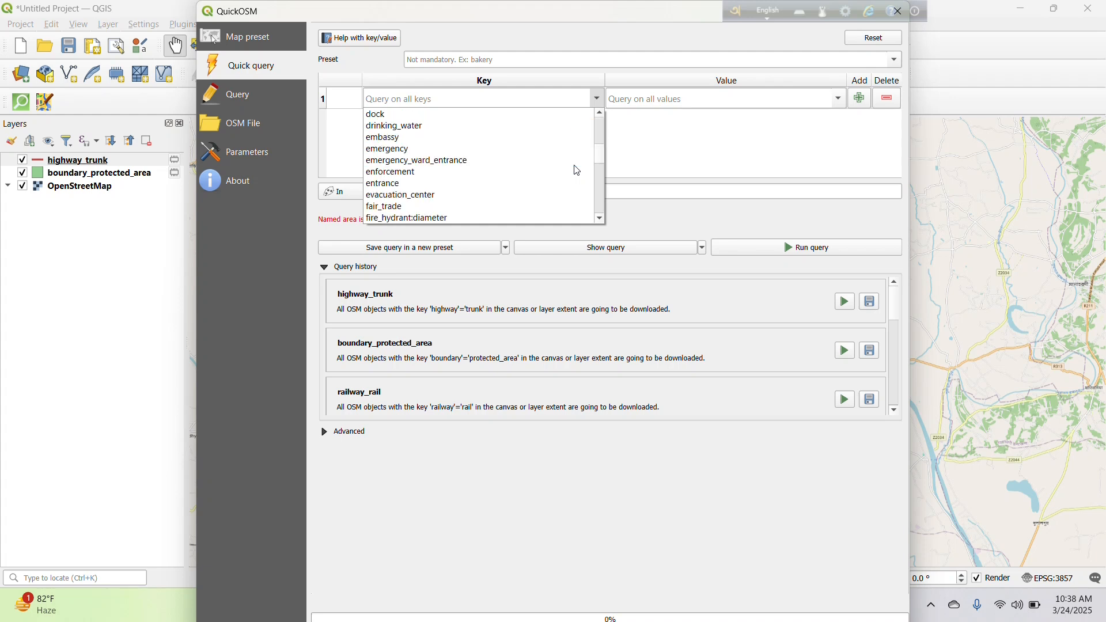
scroll(578, 171, down, 20)
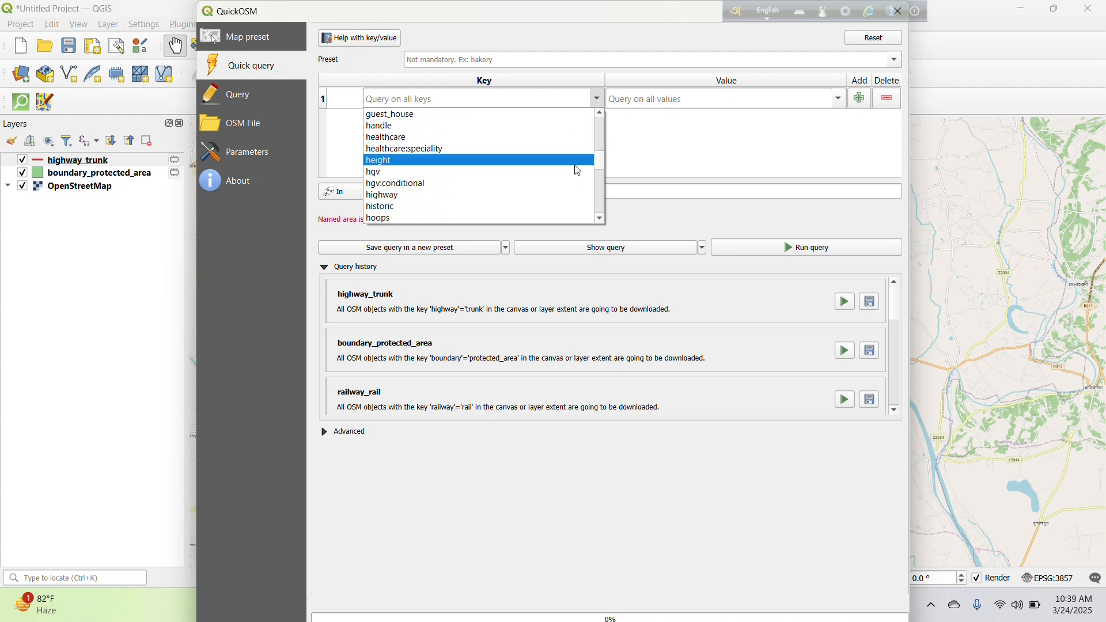
scroll(578, 171, down, 4)
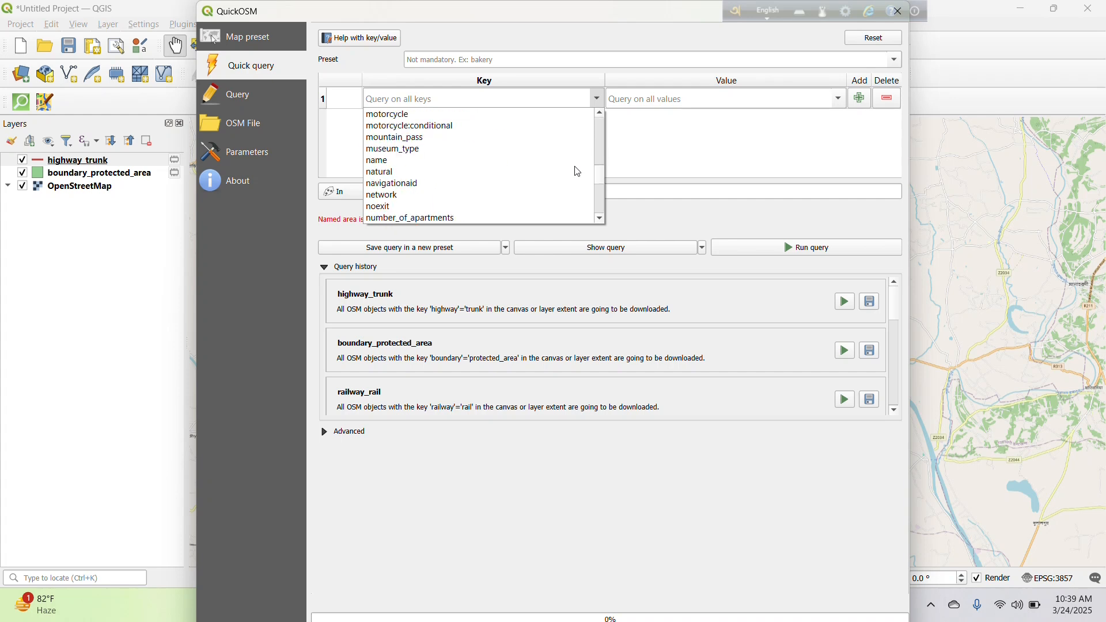
scroll(578, 171, down, 20)
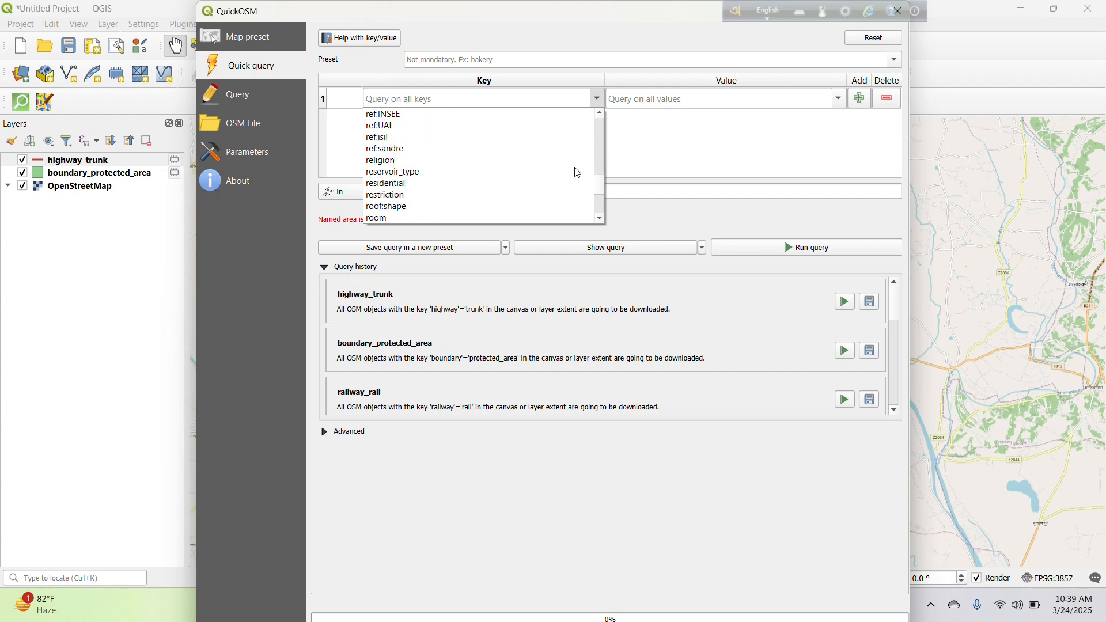
scroll(576, 171, up, 2)
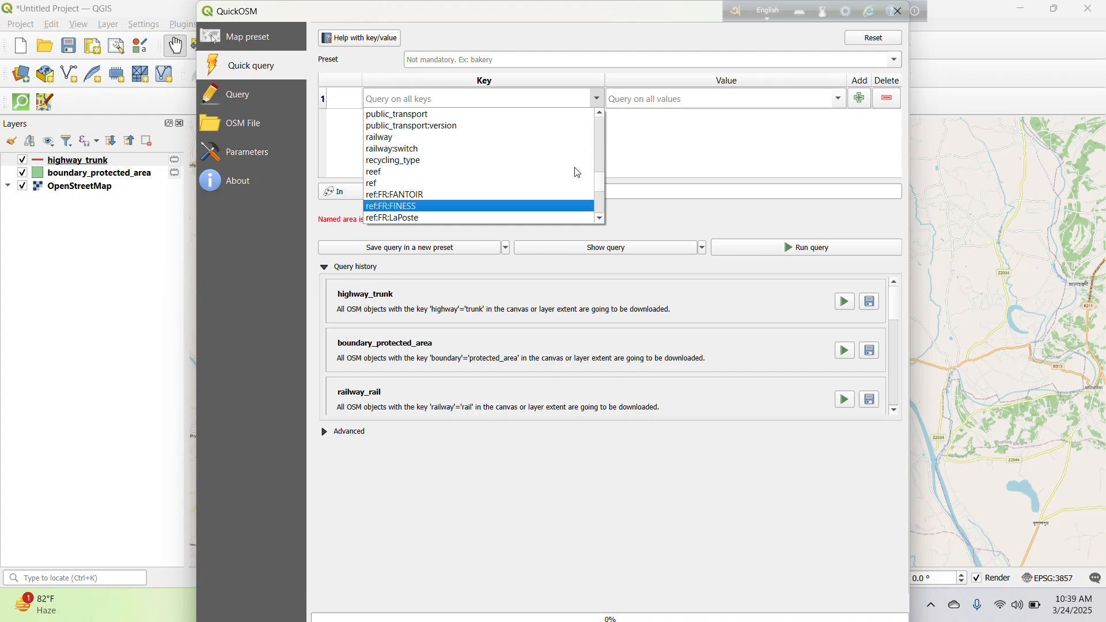
click(563, 146)
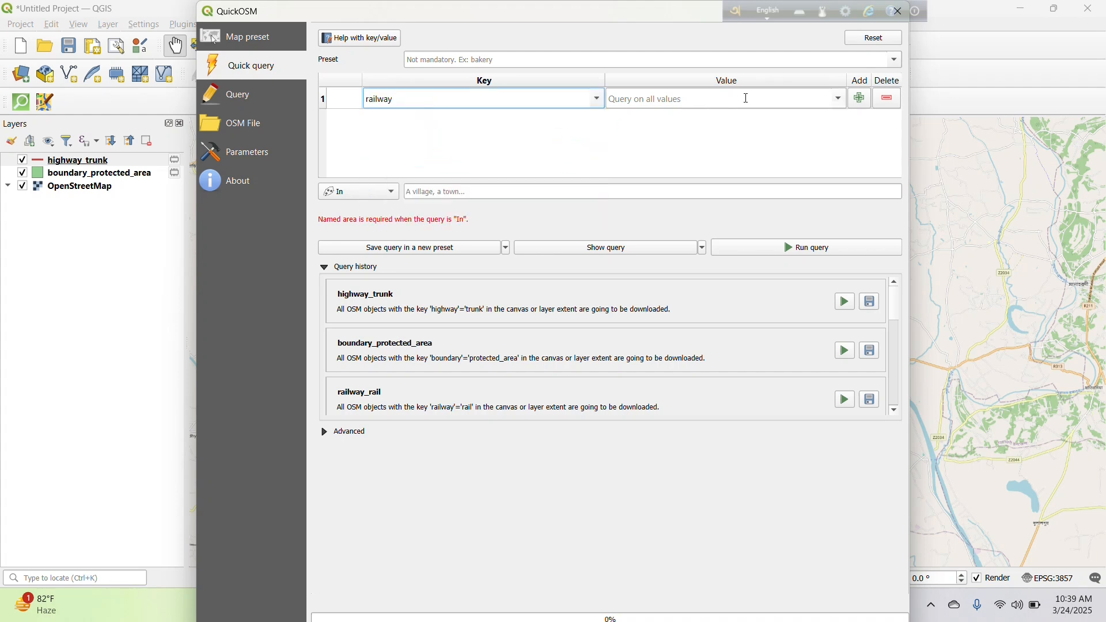
Step: Set the railway query's value to rail and limit it to the Canvas Extent
click(835, 106)
scroll(798, 166, down, 5)
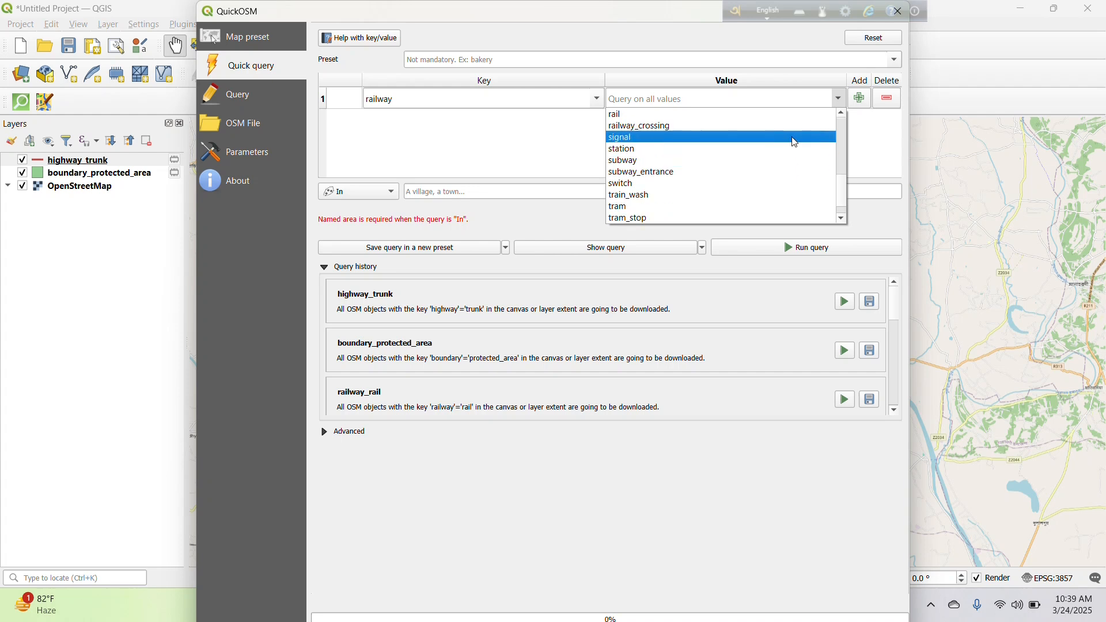
click(786, 119)
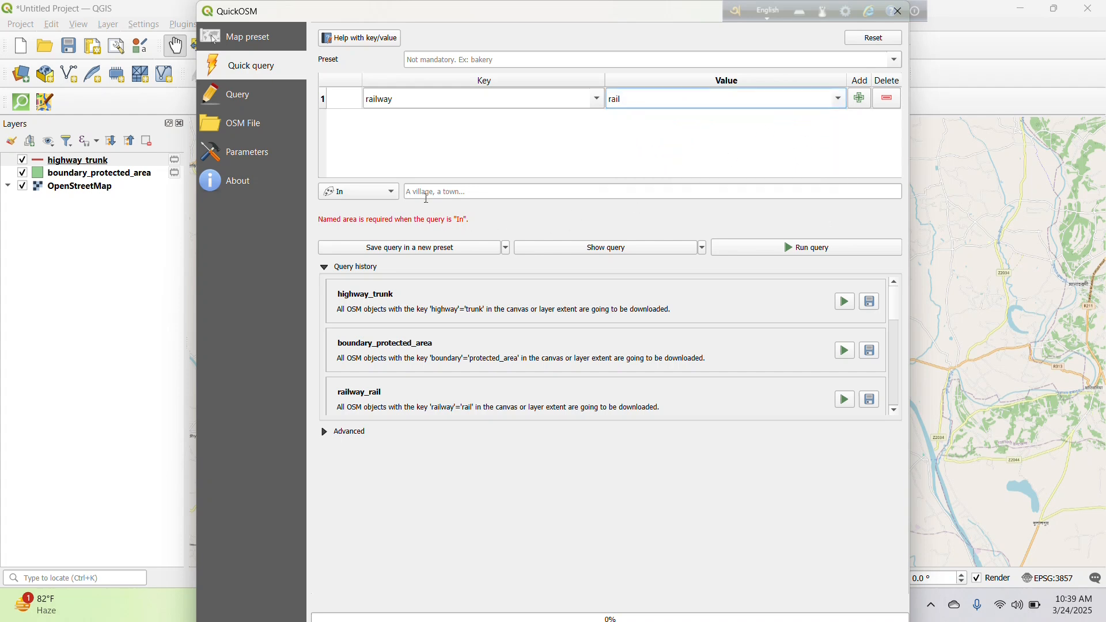
click(397, 196)
click(392, 225)
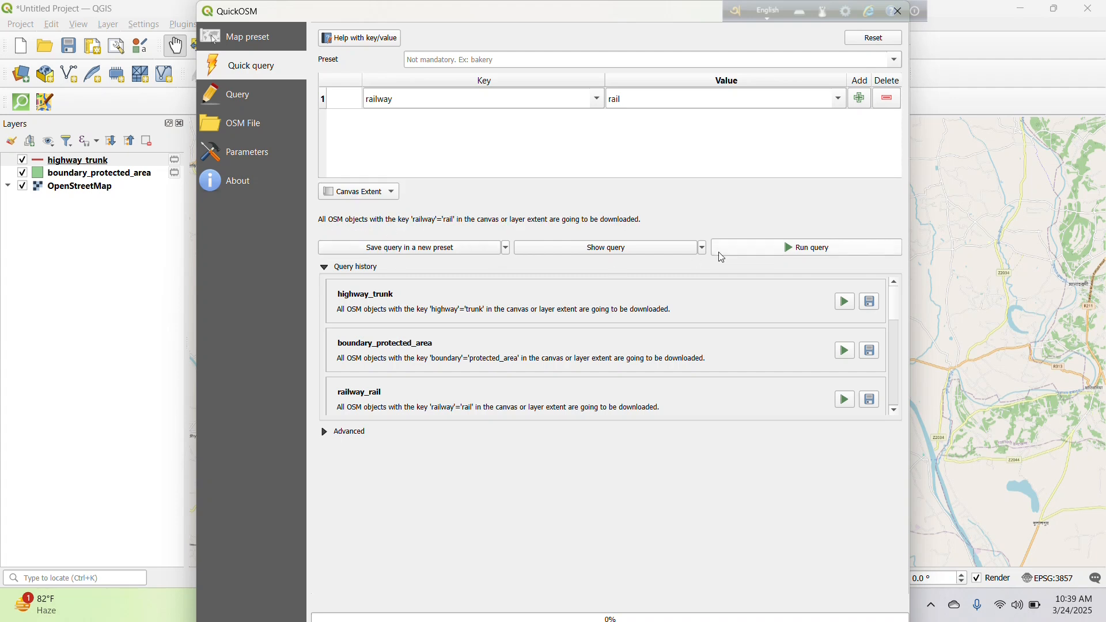
Step: Run the railway rail query and close QuickOSM to view the railway around the park
click(800, 249)
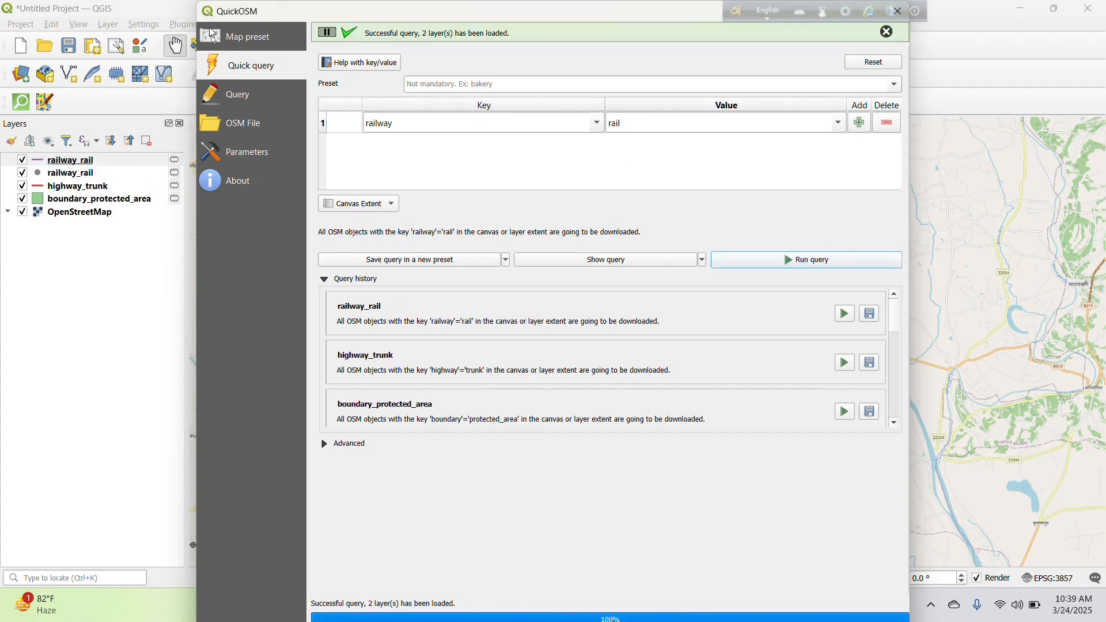
drag(309, 19, 248, 180)
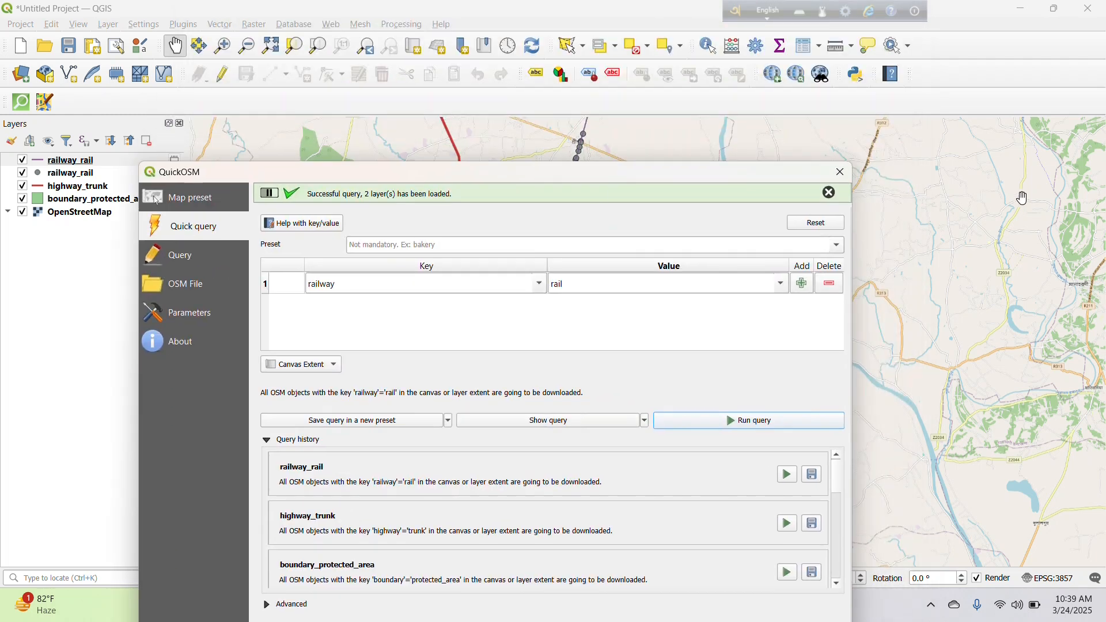
click(844, 171)
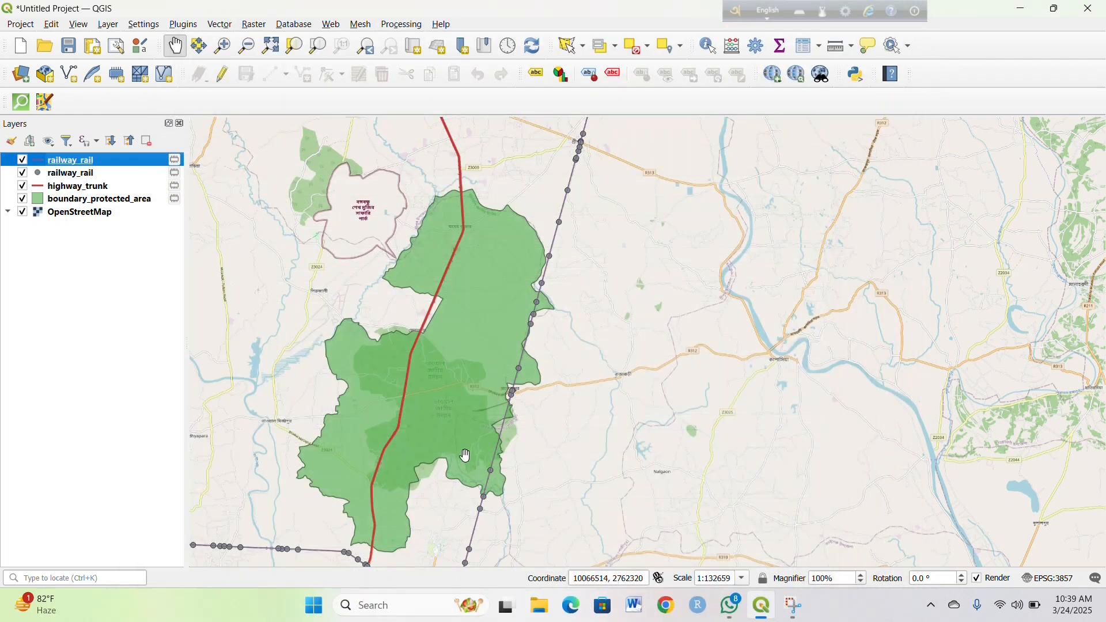
scroll(460, 456, down, 1)
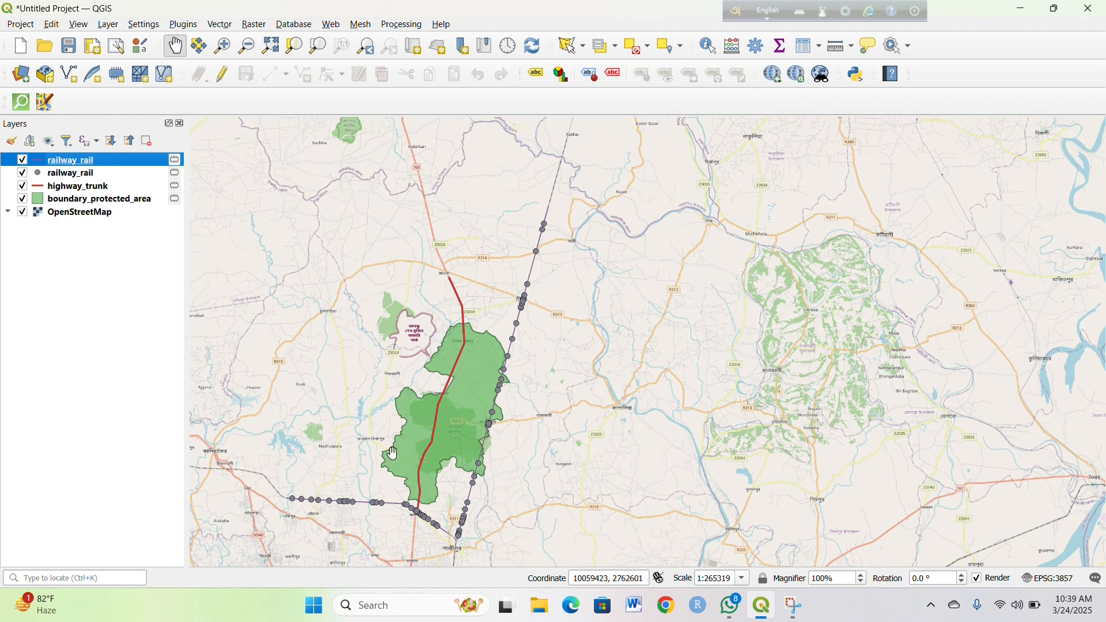
Step: Remove the railway_rail point layer from the project, keeping the railway line layer
right_click(120, 164)
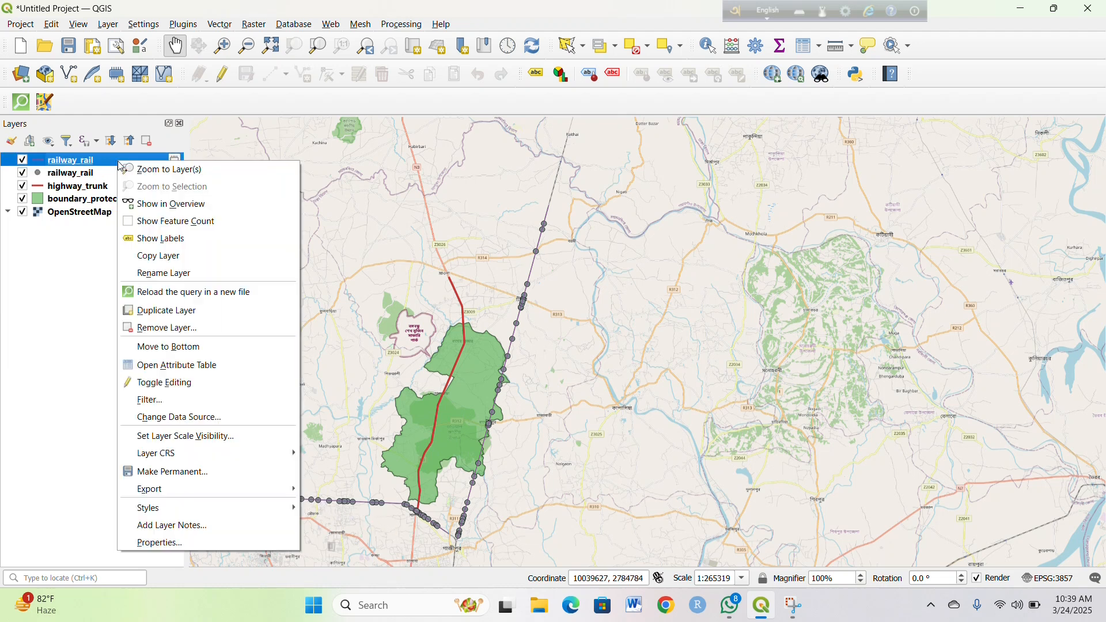
click(102, 176)
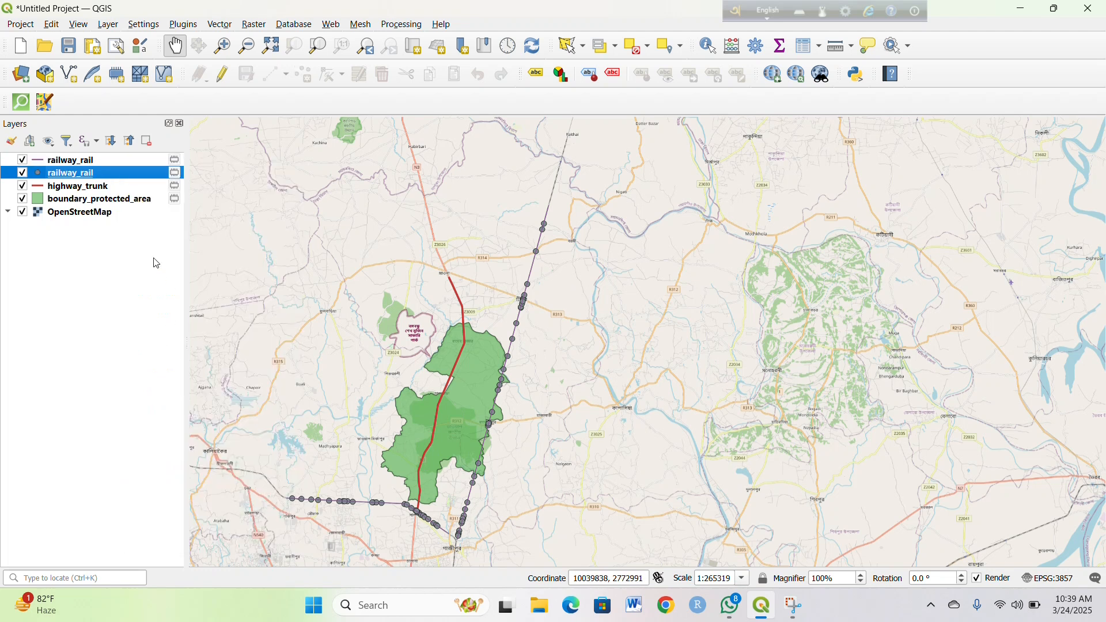
right_click(121, 177)
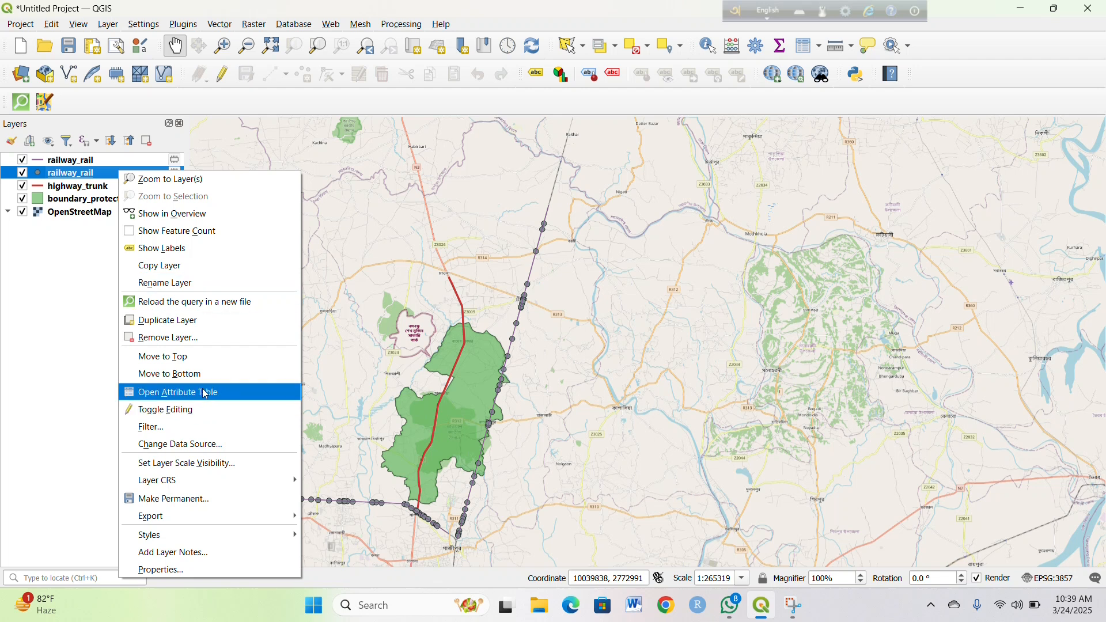
click(206, 339)
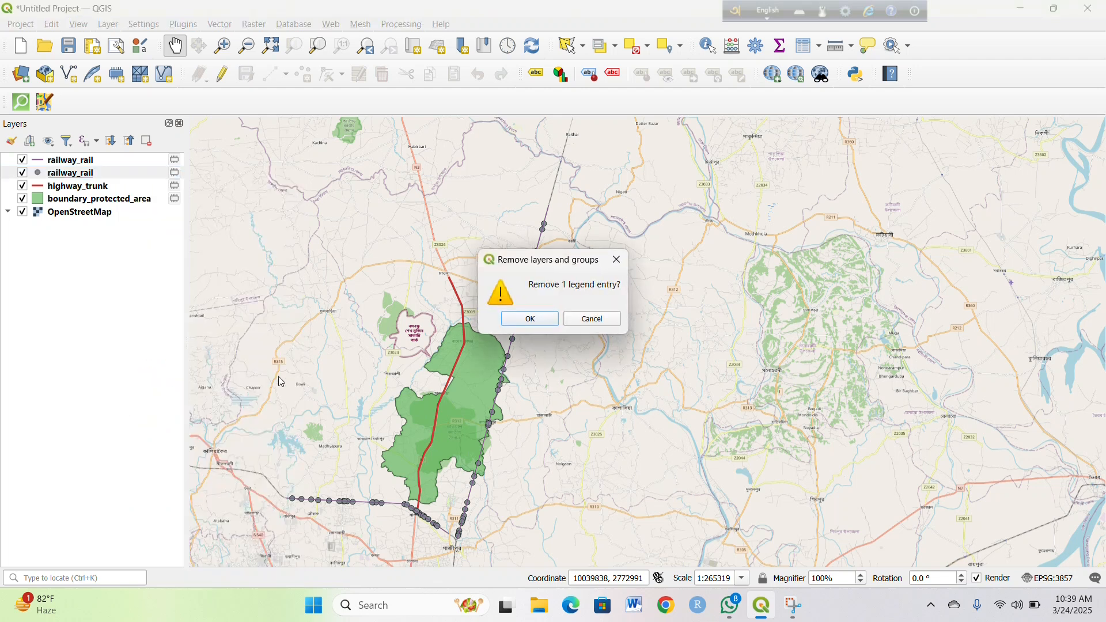
click(531, 321)
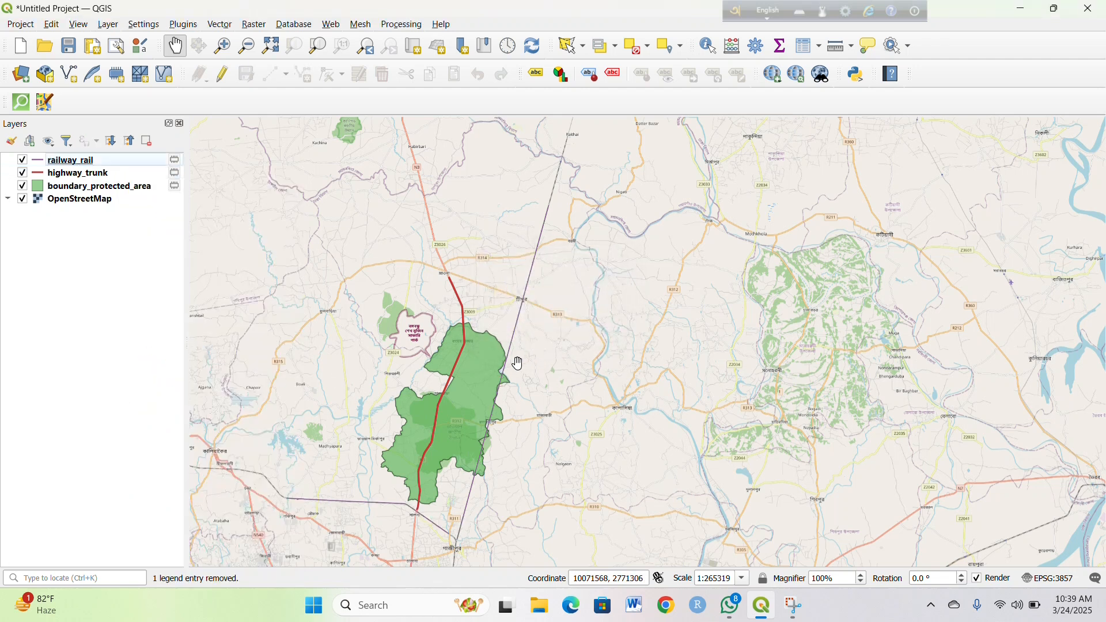
Step: Change the railway_rail line layer's symbol colour to yellow and apply it to the map
right_click(138, 161)
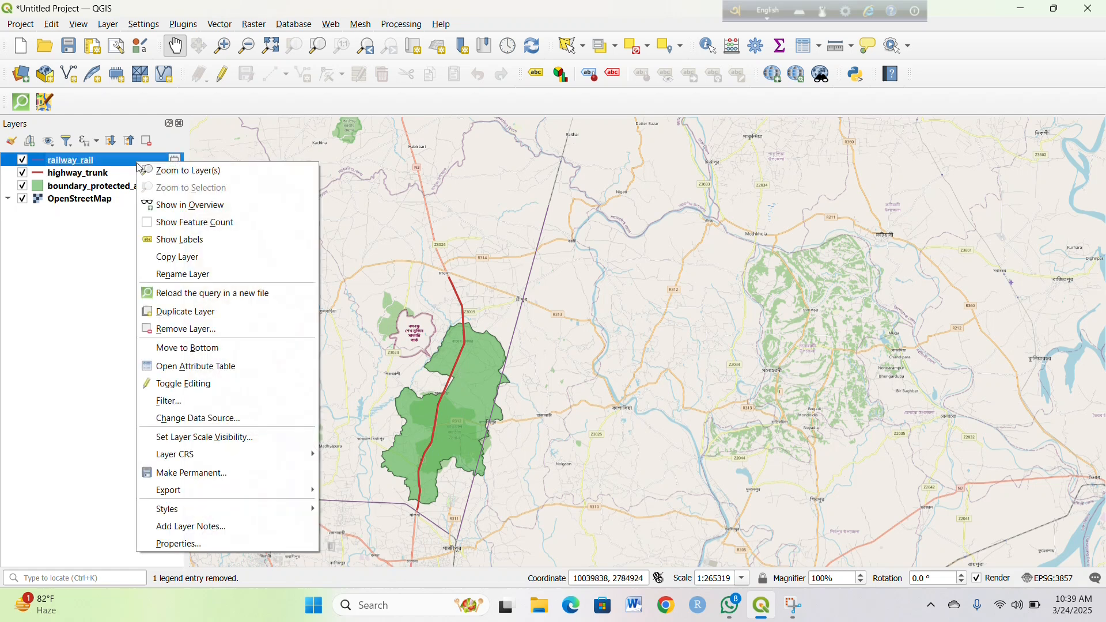
click(227, 542)
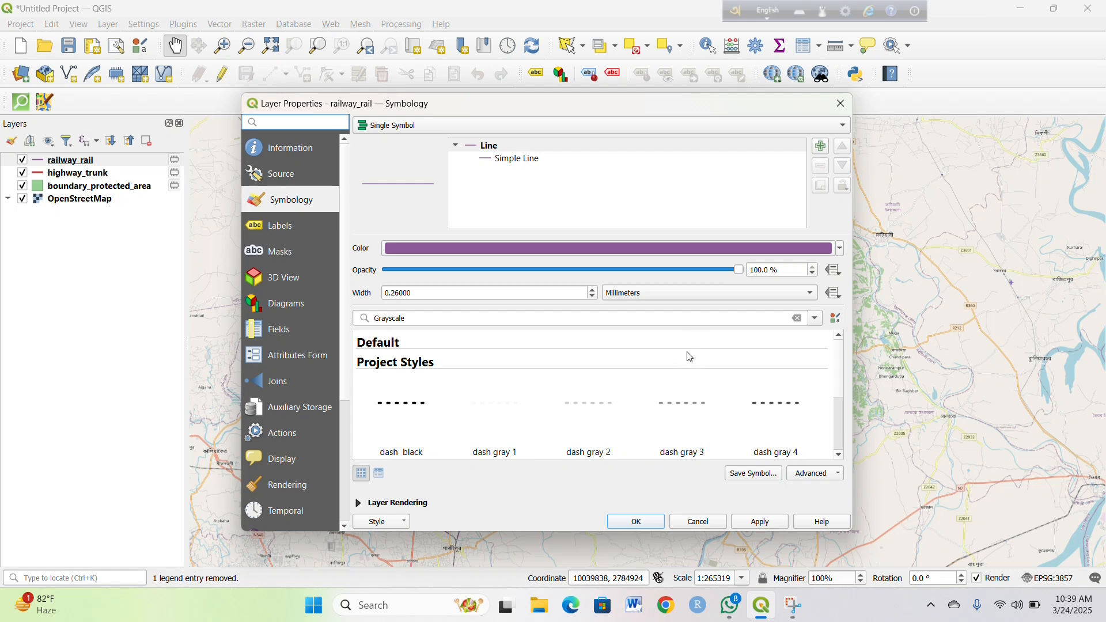
scroll(696, 375, down, 1)
click(843, 249)
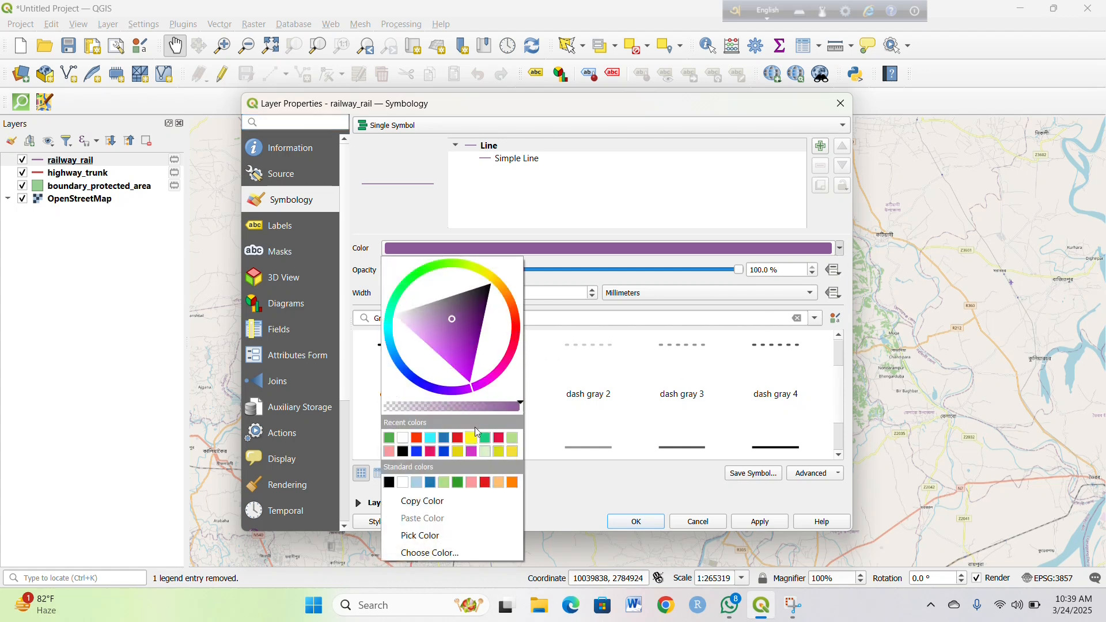
click(431, 452)
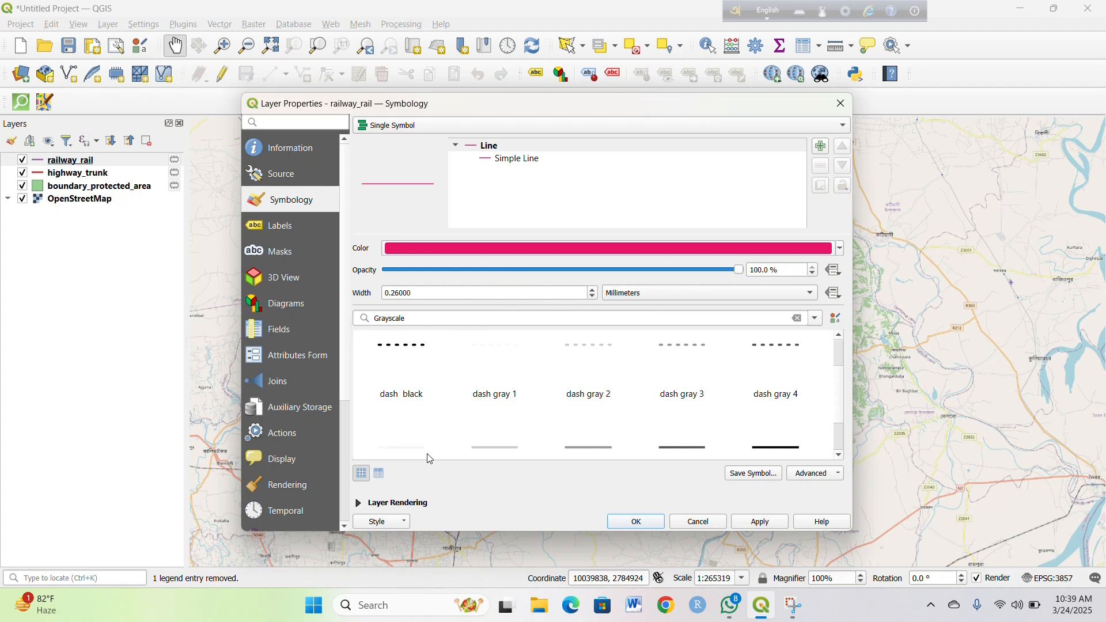
click(843, 251)
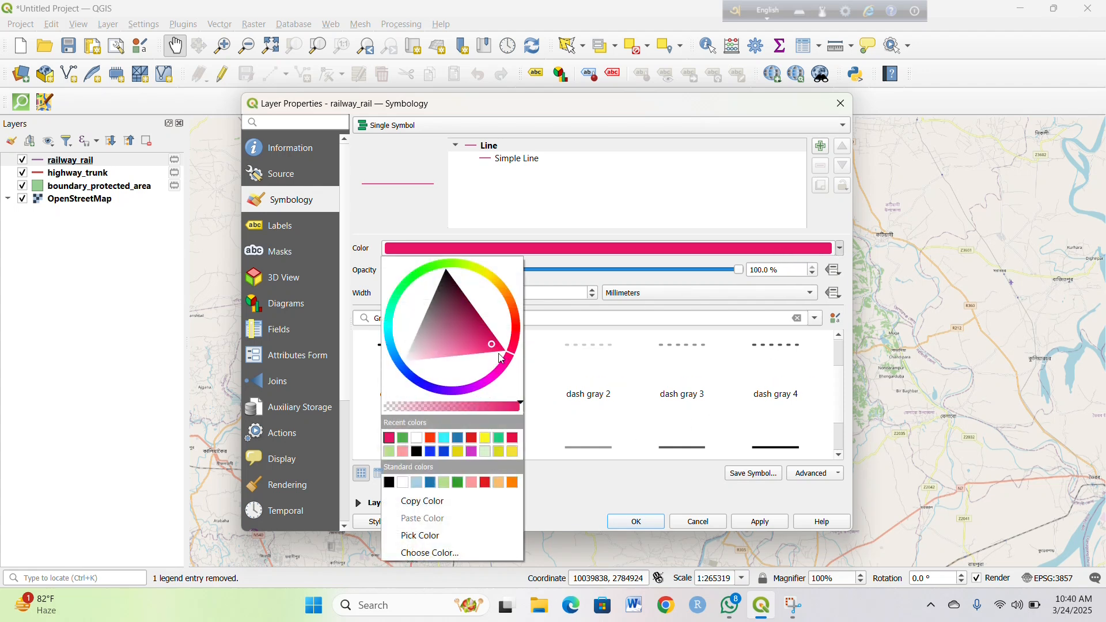
click(489, 280)
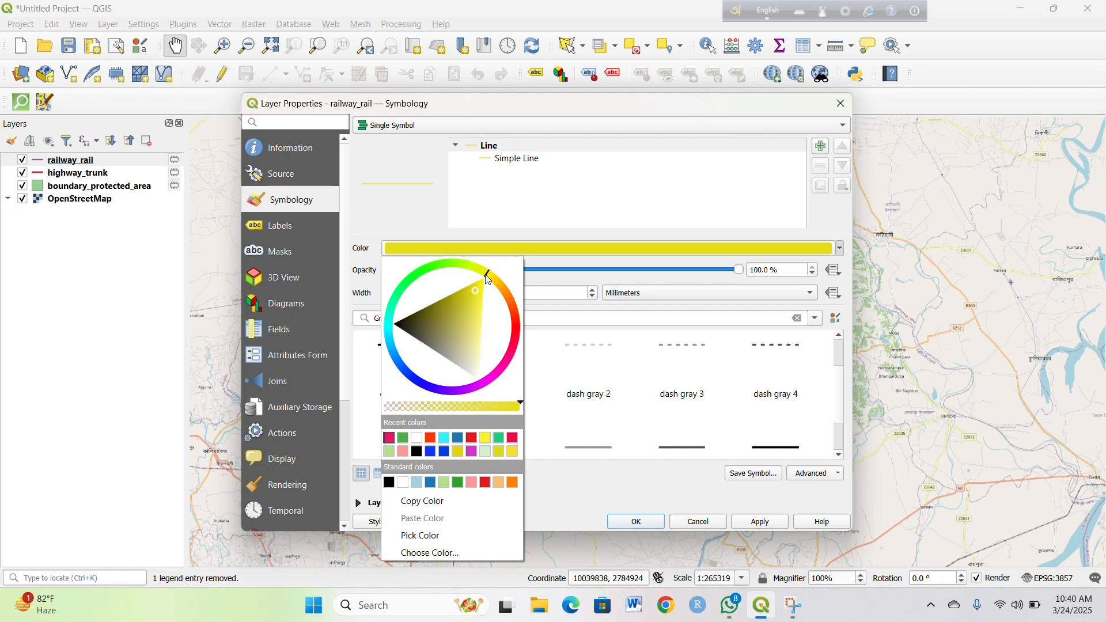
click(638, 523)
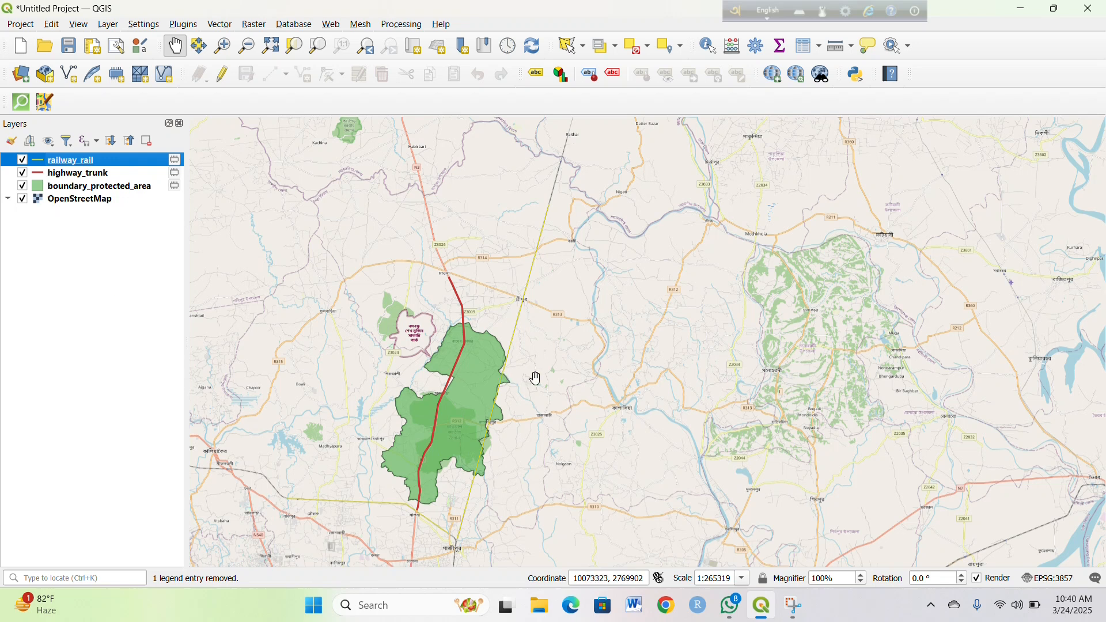
Step: Set the railway_rail layer's line width to 0.46 mm and apply it to the map
right_click(130, 162)
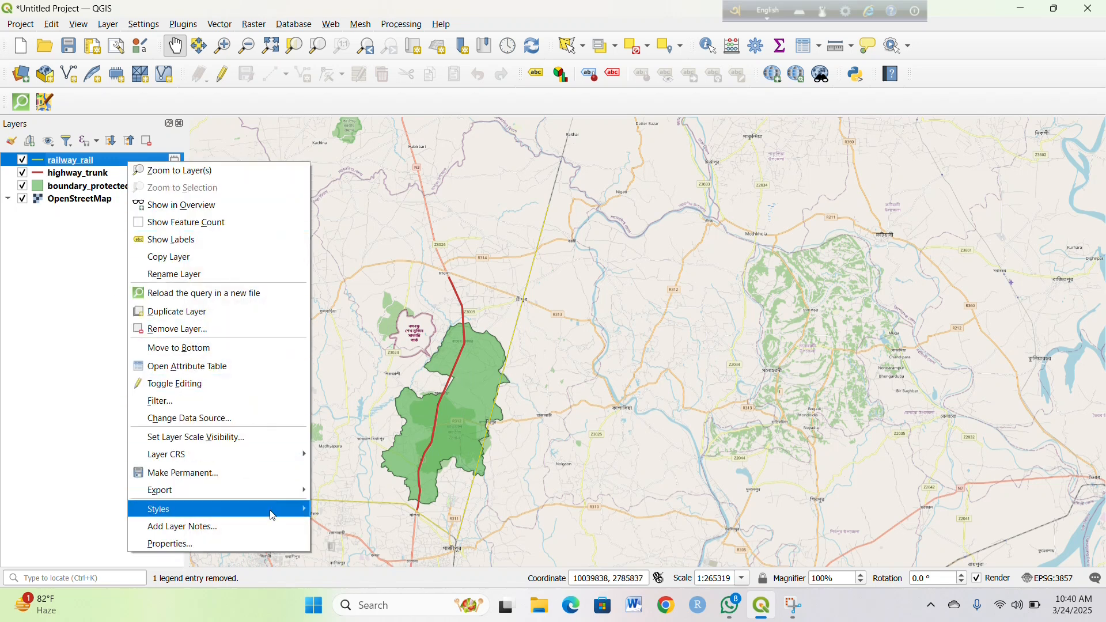
click(275, 543)
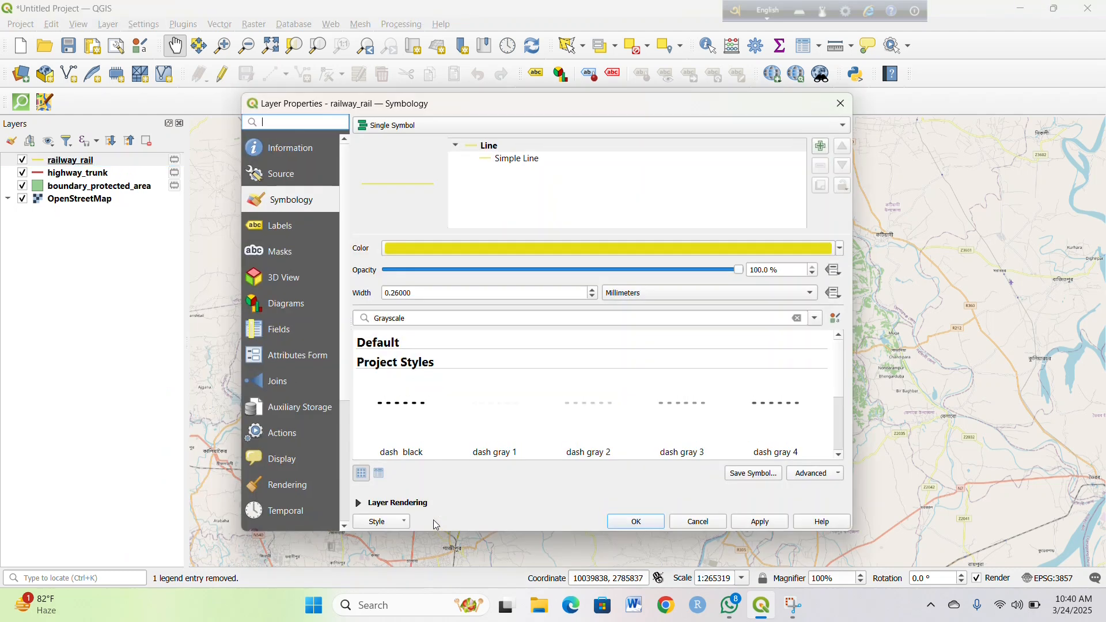
double_click(592, 291)
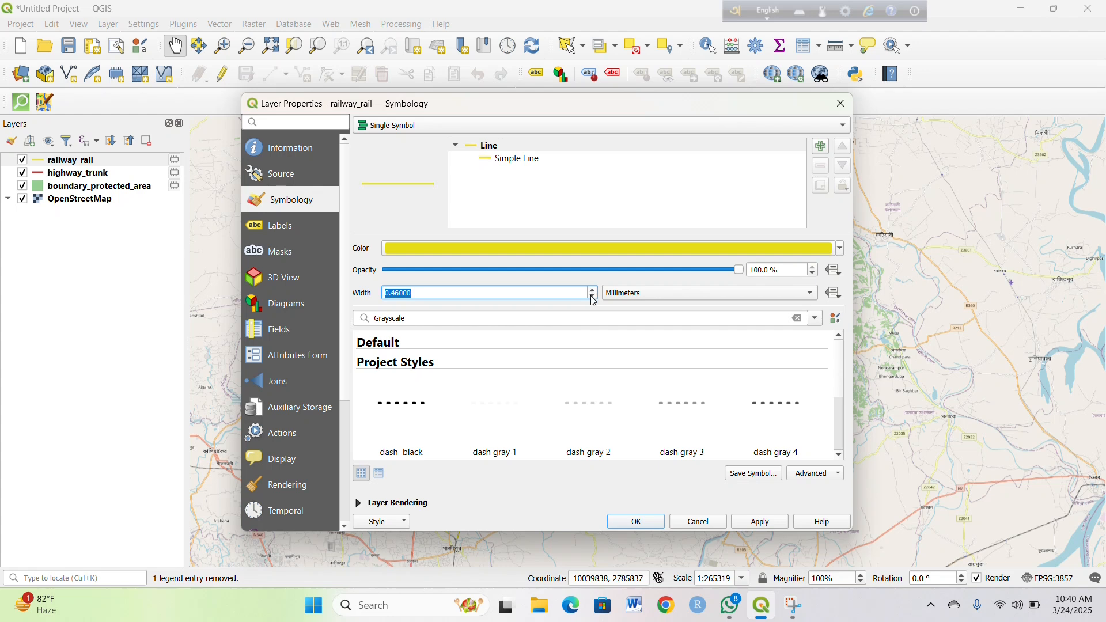
click(638, 525)
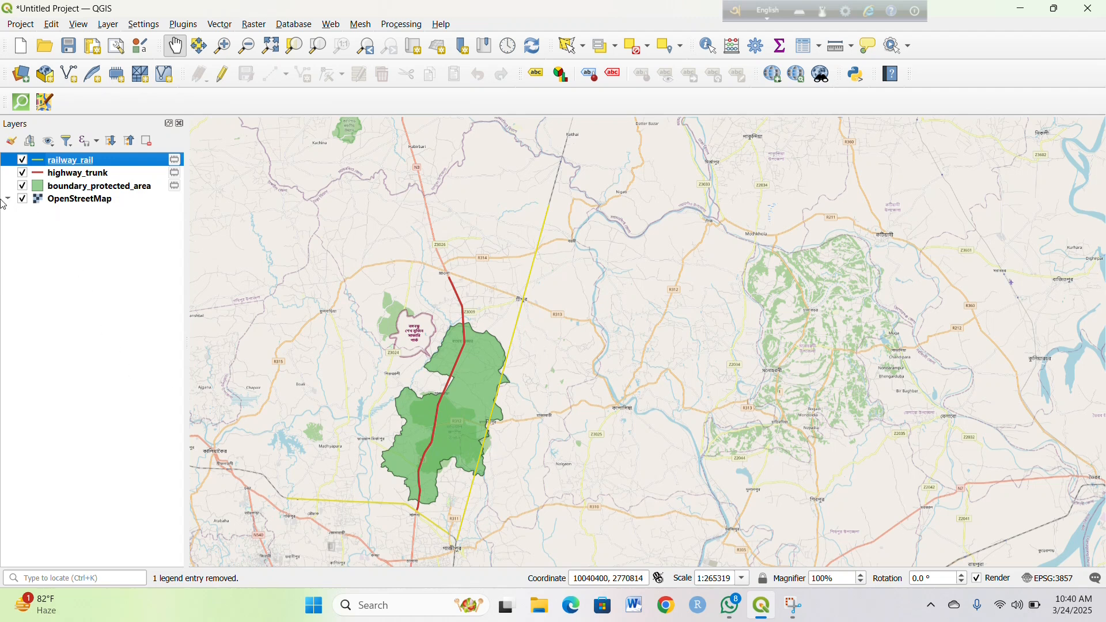
Step: Hide the OpenStreetMap base map, keeping the railway, highway and protected-area layers switched on
click(23, 200)
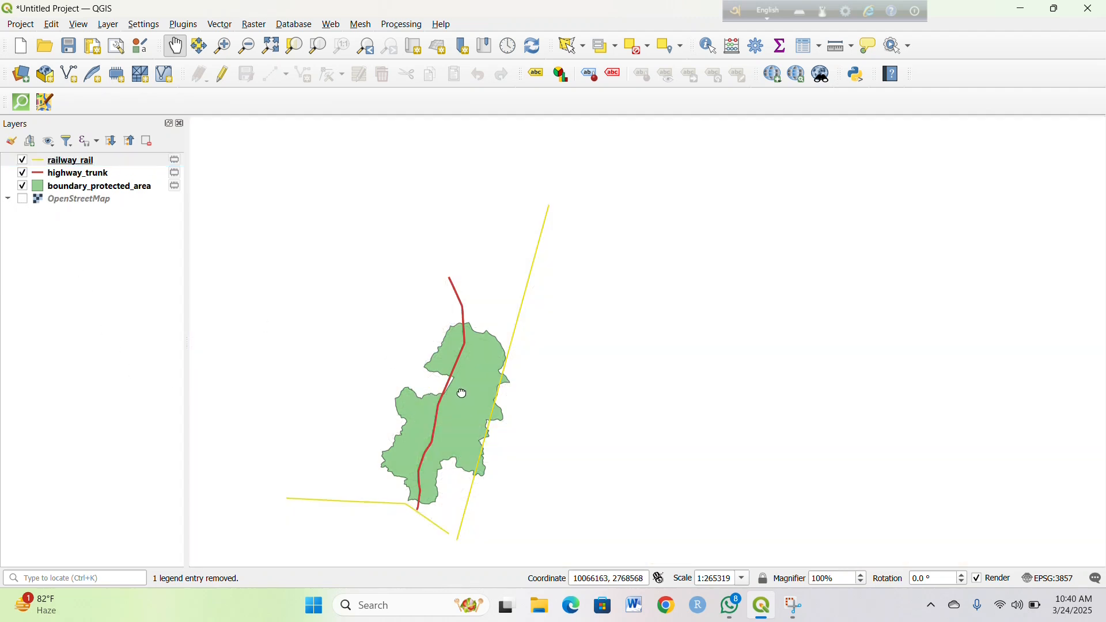
drag(459, 393, 492, 347)
scroll(490, 347, up, 1)
drag(480, 405, 498, 339)
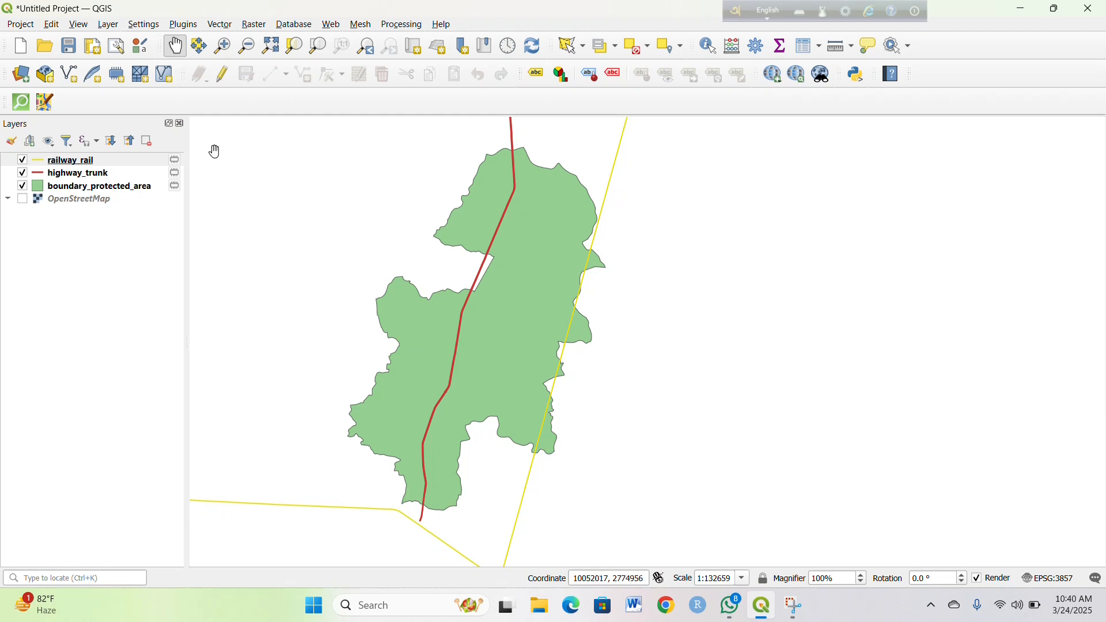
Step: Clip railway_rail with boundary_protected_area as the overlay into a temporary layer, and hide the original railway_rail layer
click(227, 26)
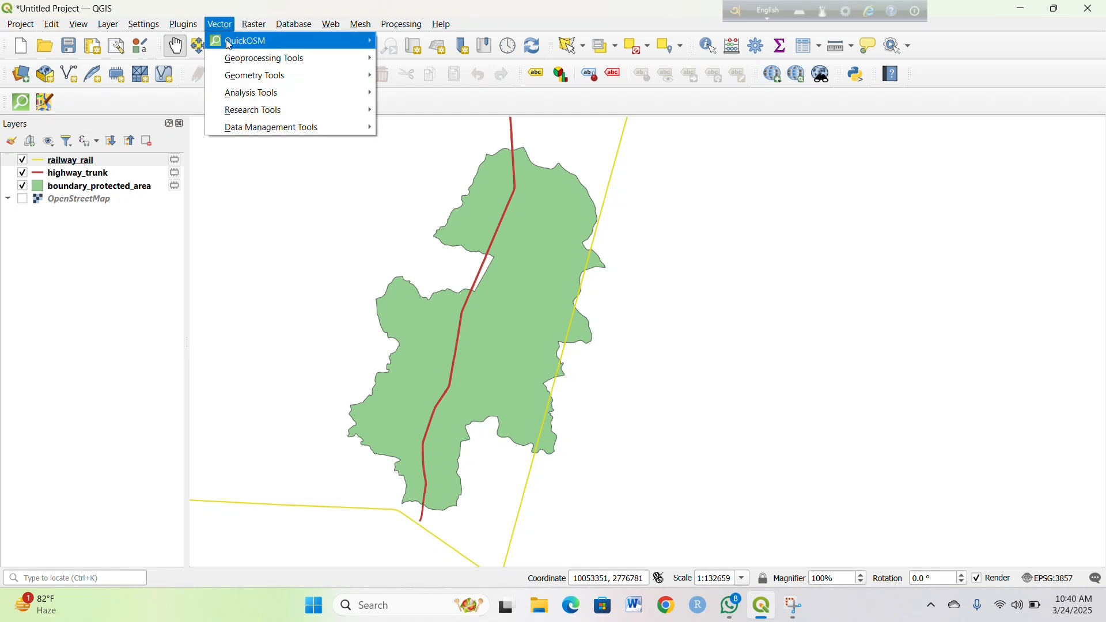
mouse_move(244, 62)
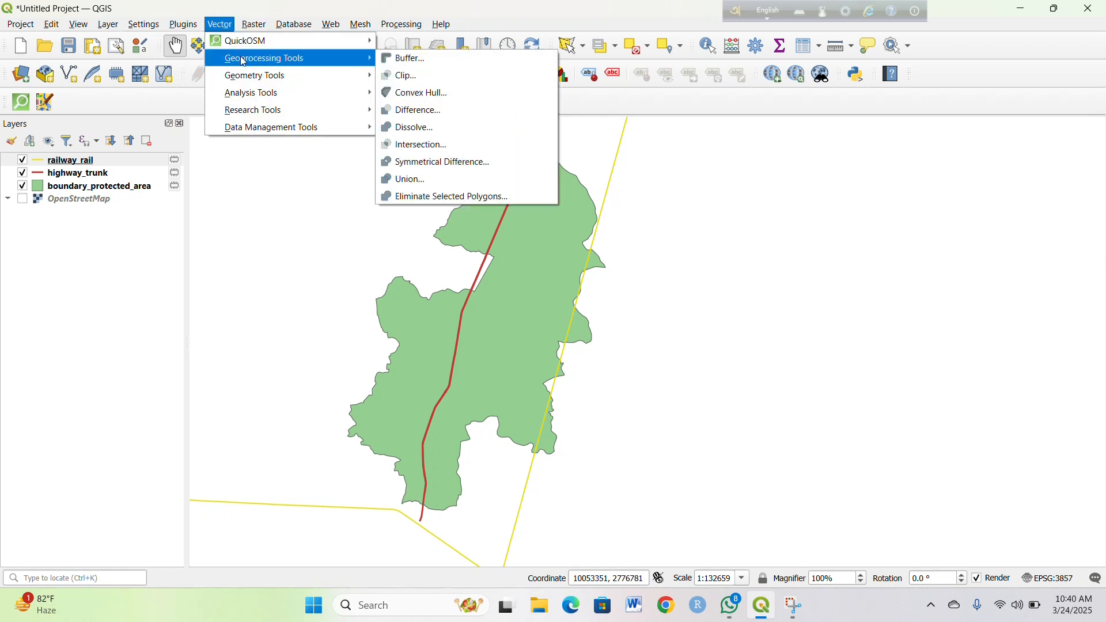
click(390, 75)
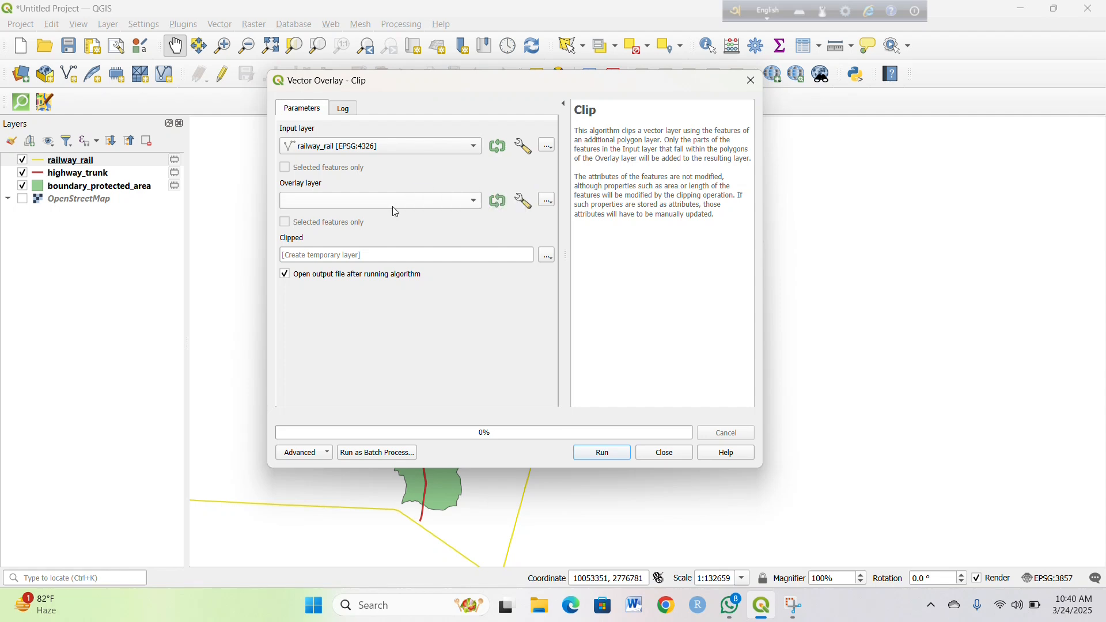
click(425, 205)
click(424, 204)
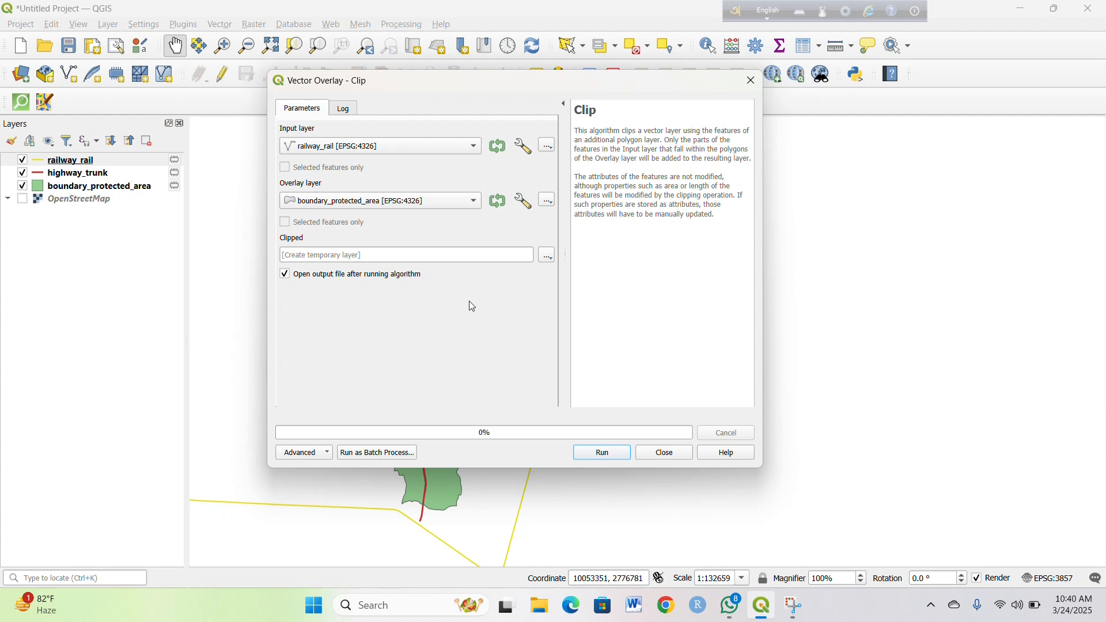
click(549, 257)
click(554, 268)
click(601, 454)
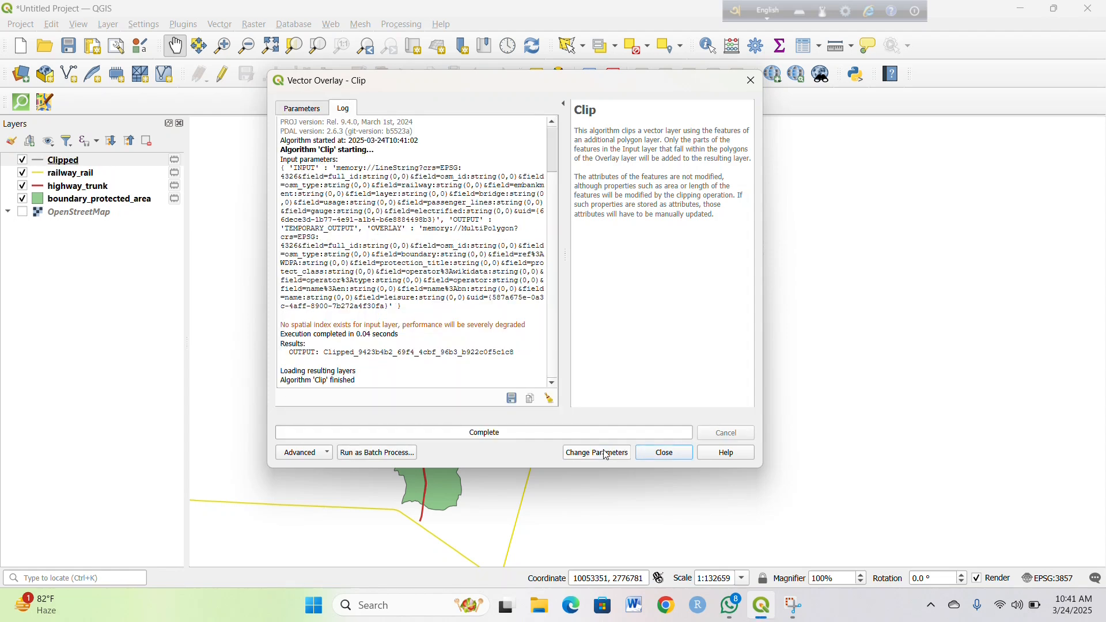
click(664, 454)
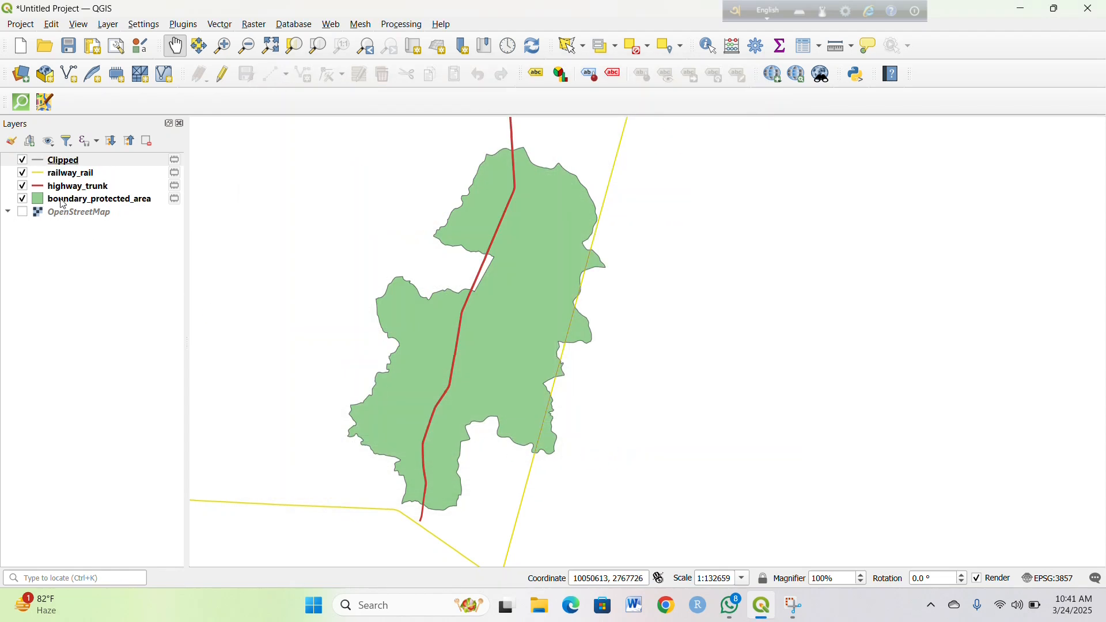
click(22, 174)
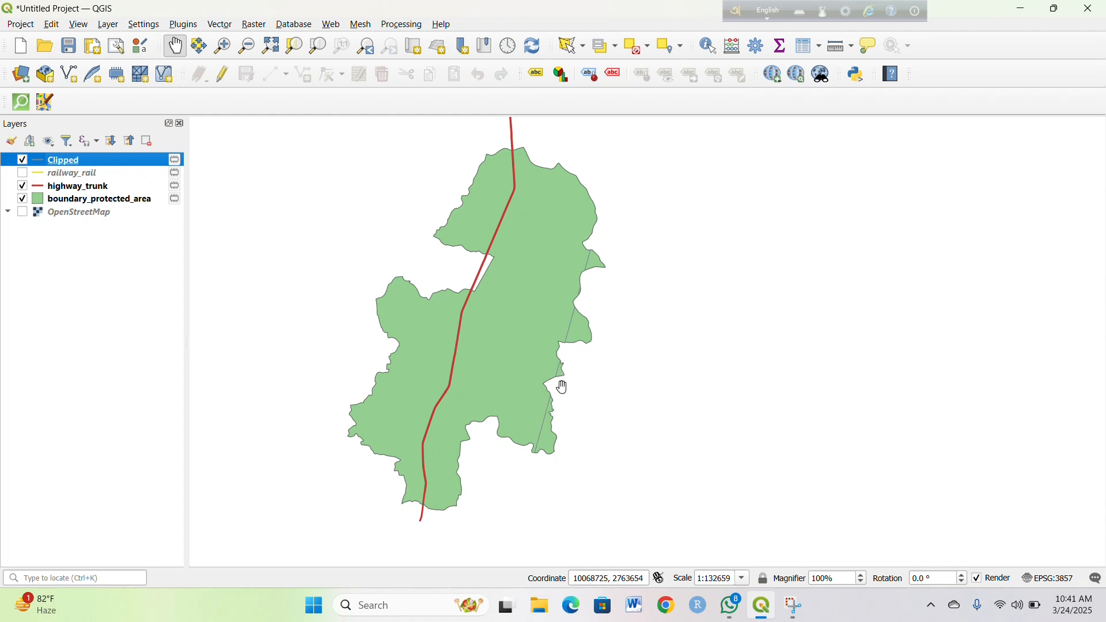
Step: Style the clipped railway layer with a bright yellow line 0.66 mm wide
right_click(108, 160)
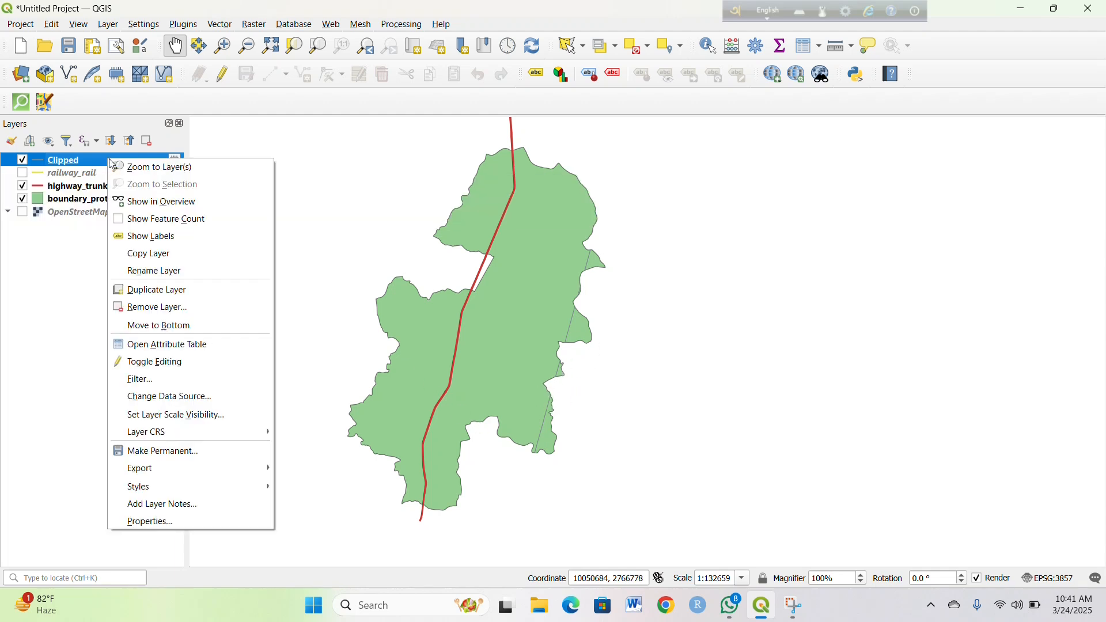
click(206, 525)
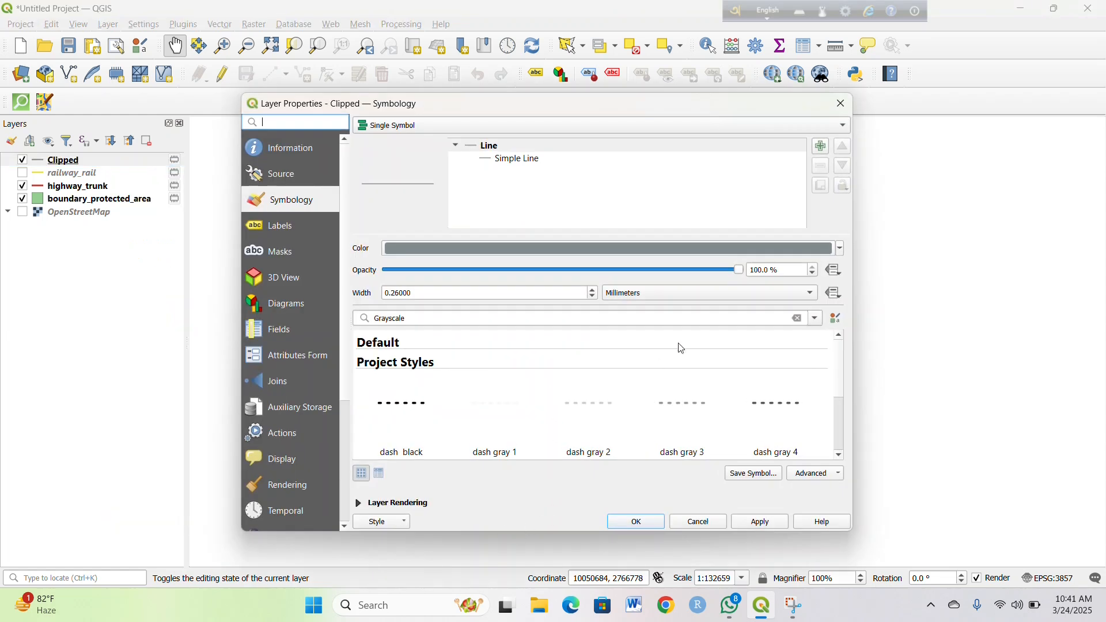
click(843, 249)
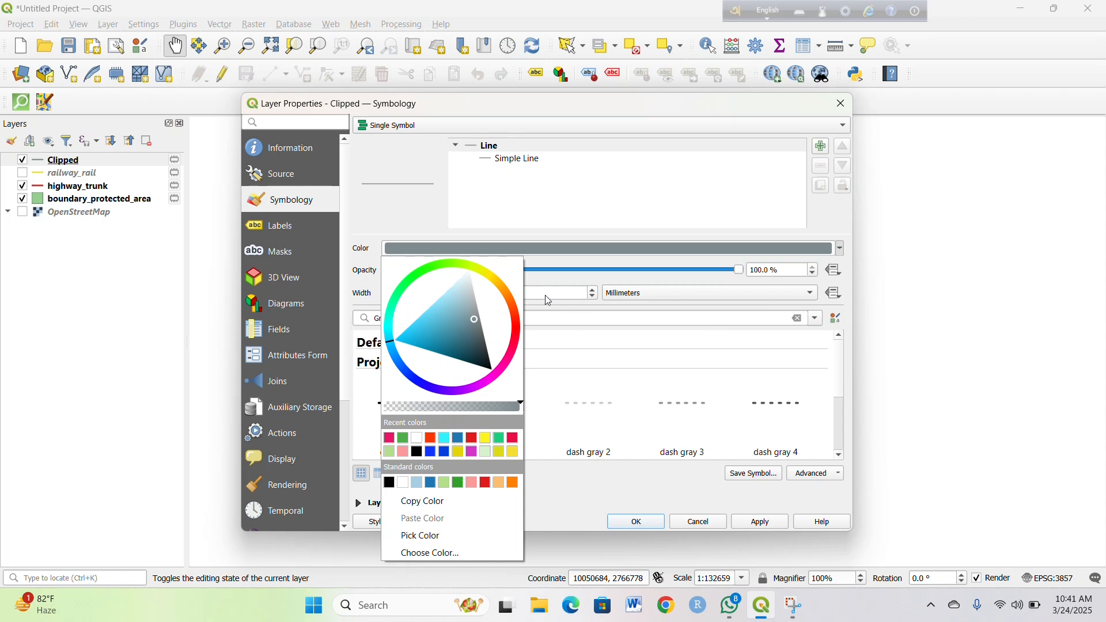
click(492, 282)
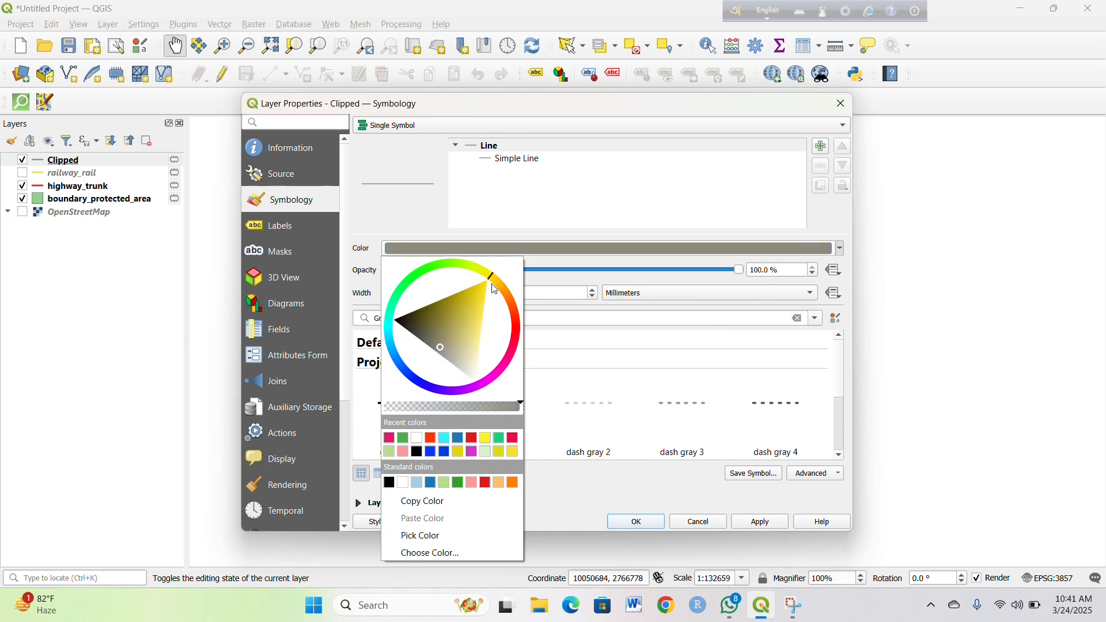
click(487, 442)
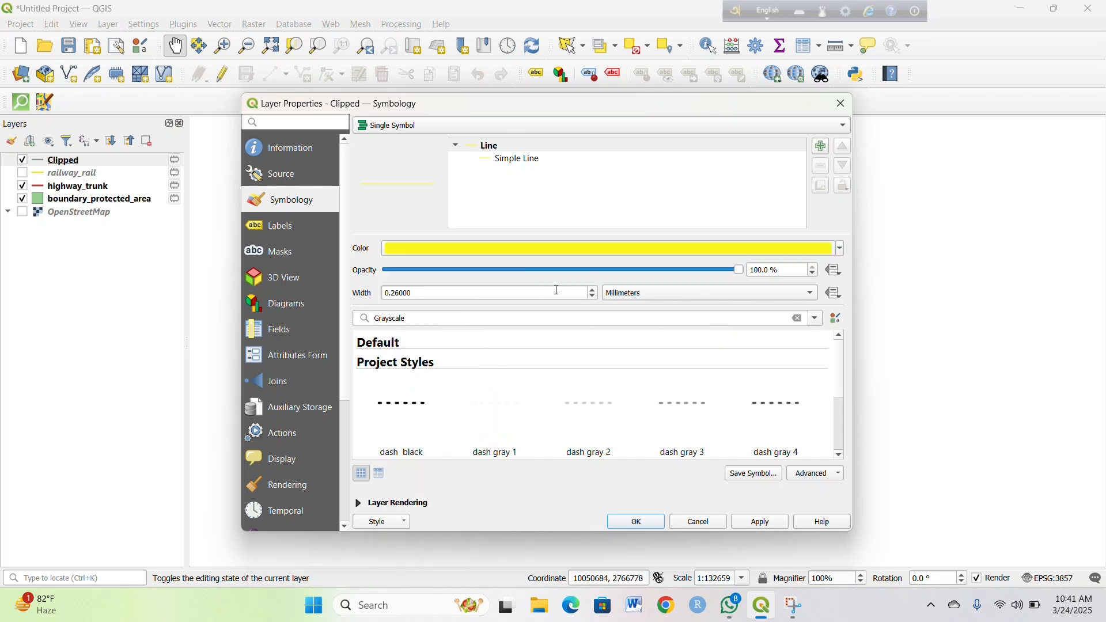
click(594, 292)
click(592, 289)
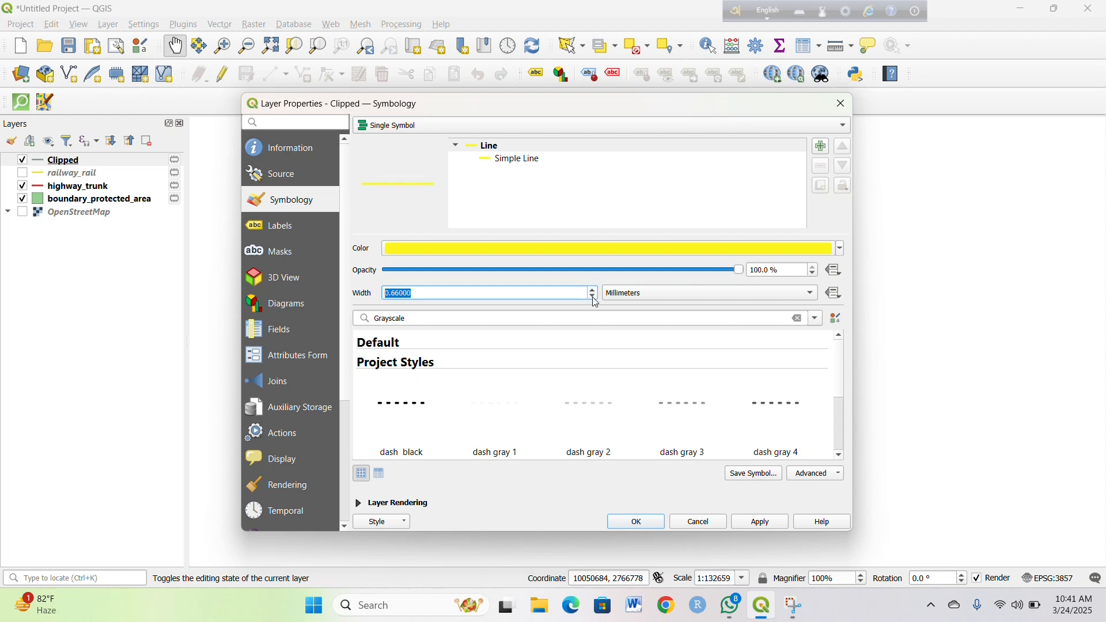
click(645, 522)
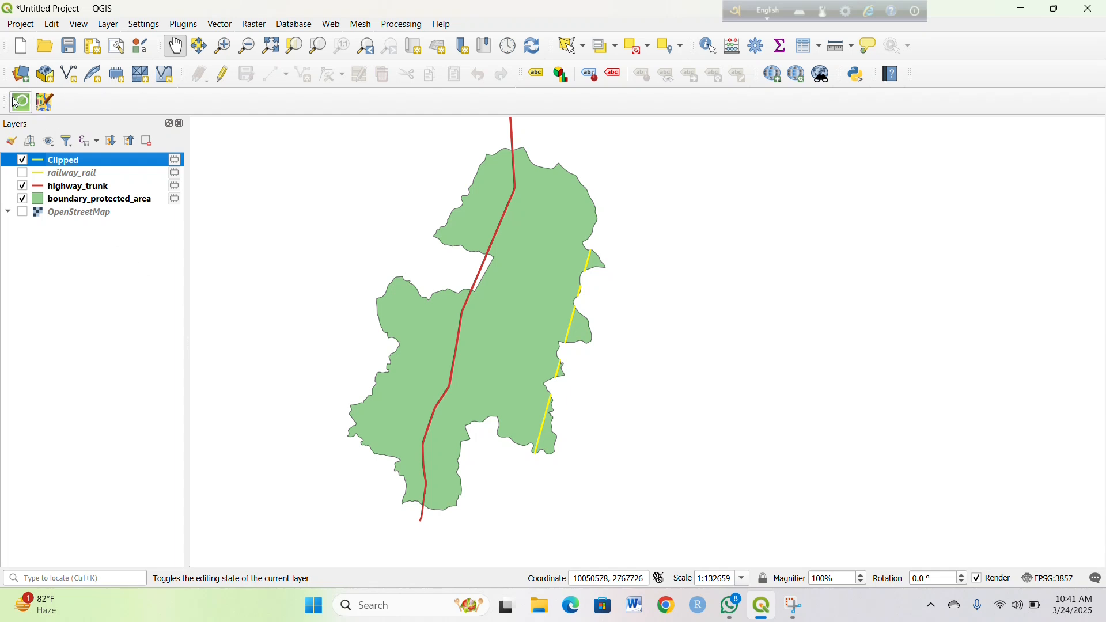
Step: Clip highway_trunk with boundary_protected_area as the overlay into a temporary layer, and hide the original highway_trunk layer
click(214, 26)
mouse_move(251, 57)
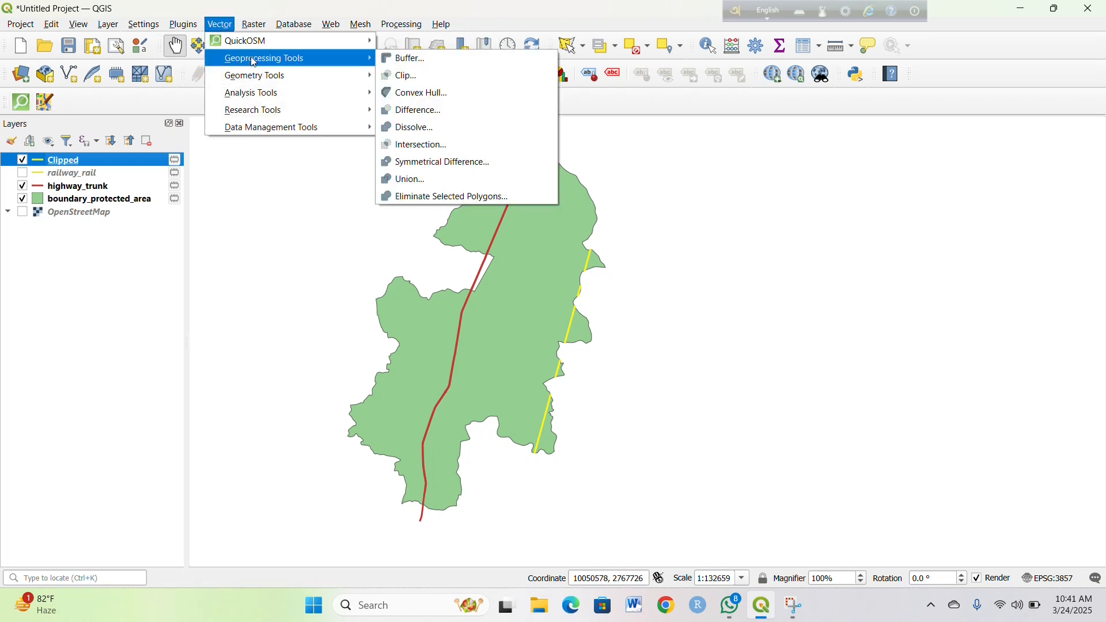
click(397, 77)
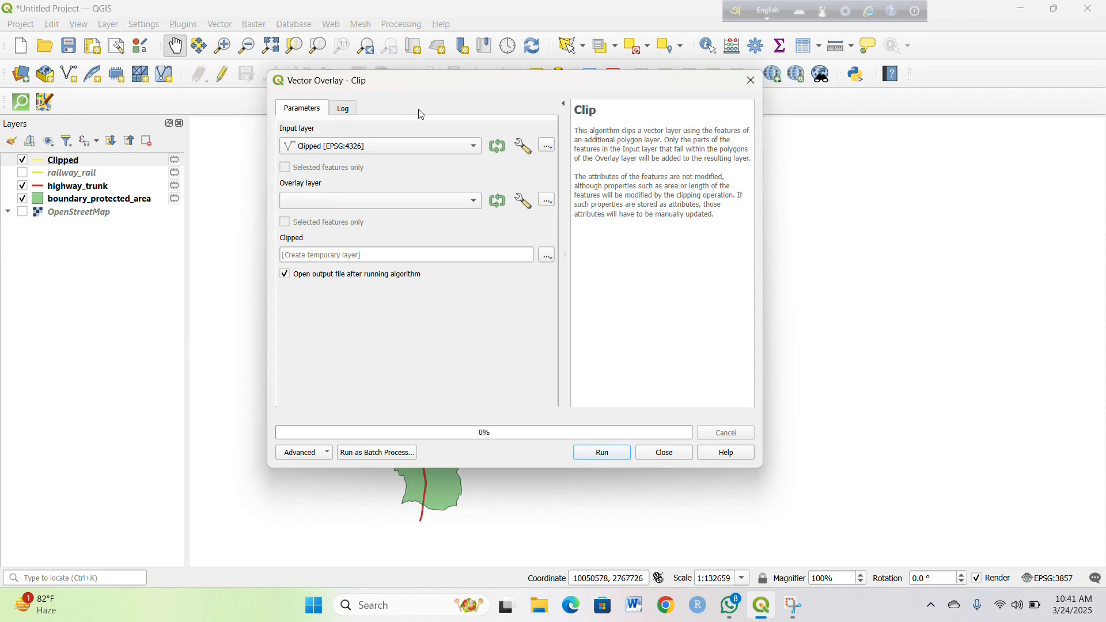
click(469, 146)
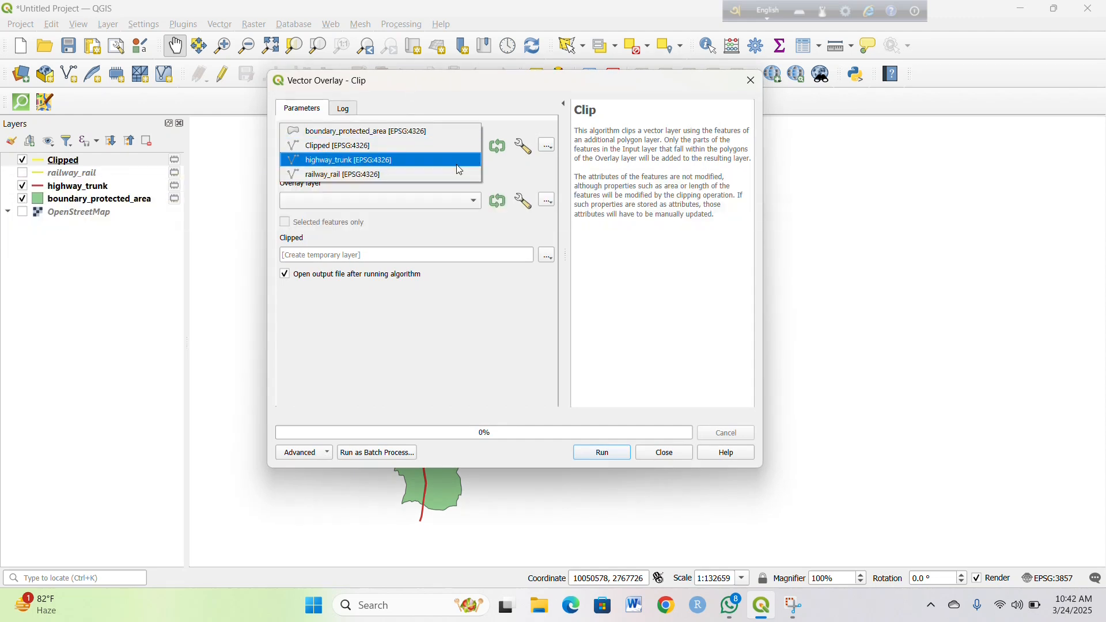
click(460, 165)
click(478, 203)
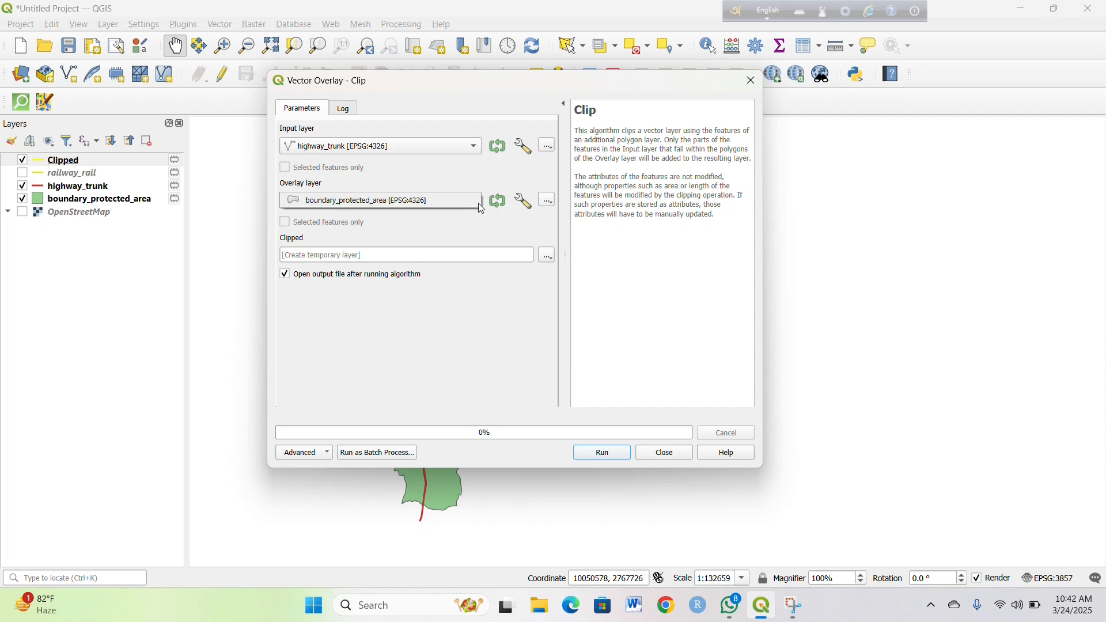
click(479, 203)
click(545, 256)
click(560, 274)
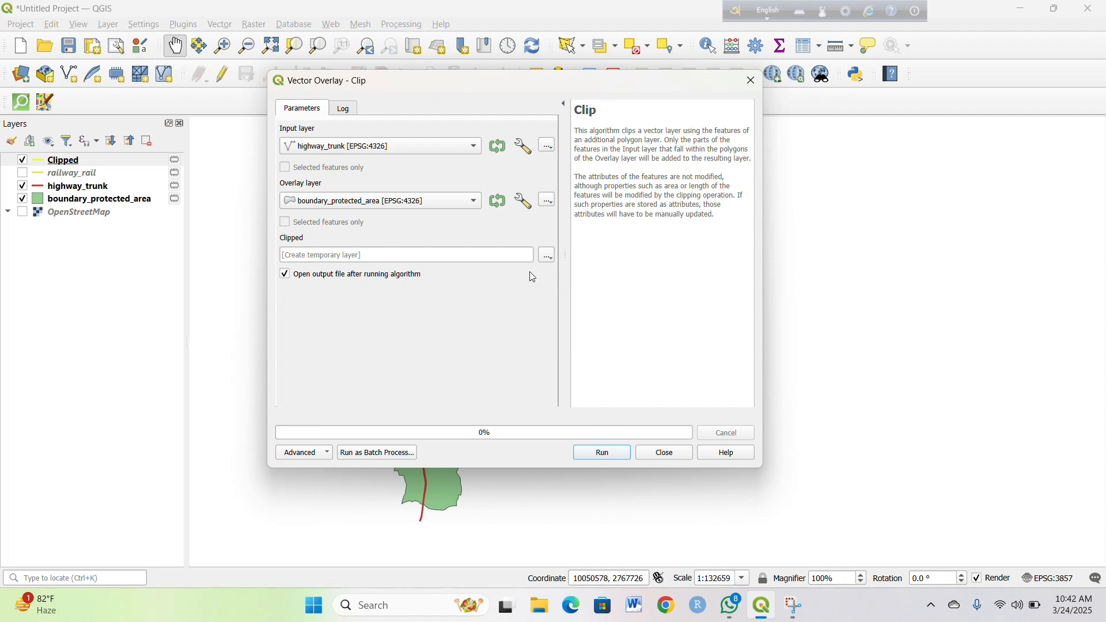
click(601, 453)
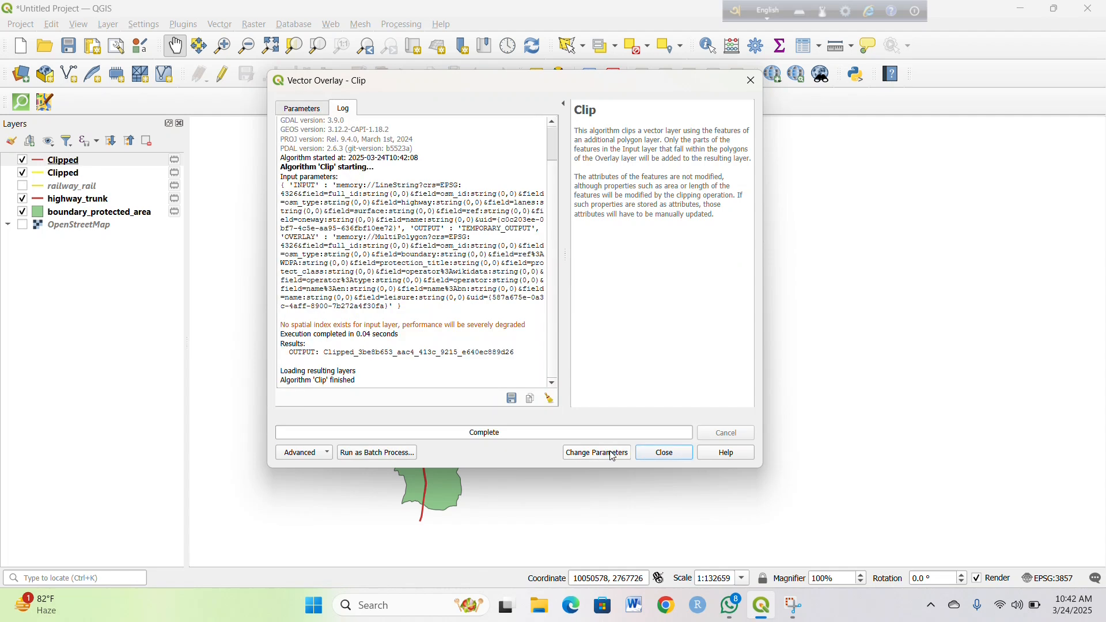
click(664, 453)
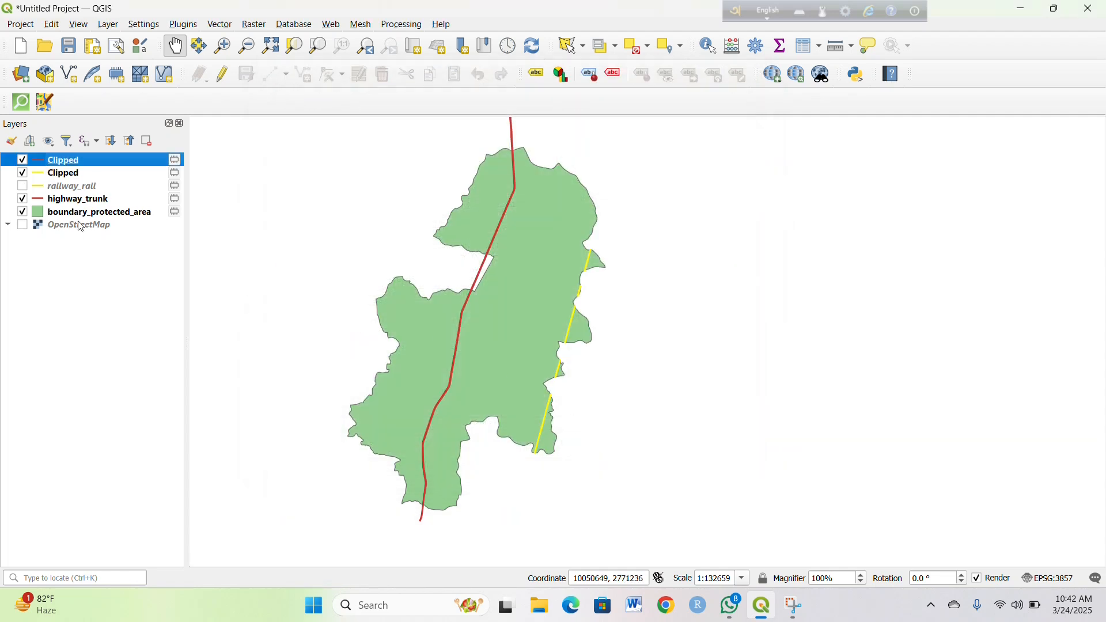
click(22, 199)
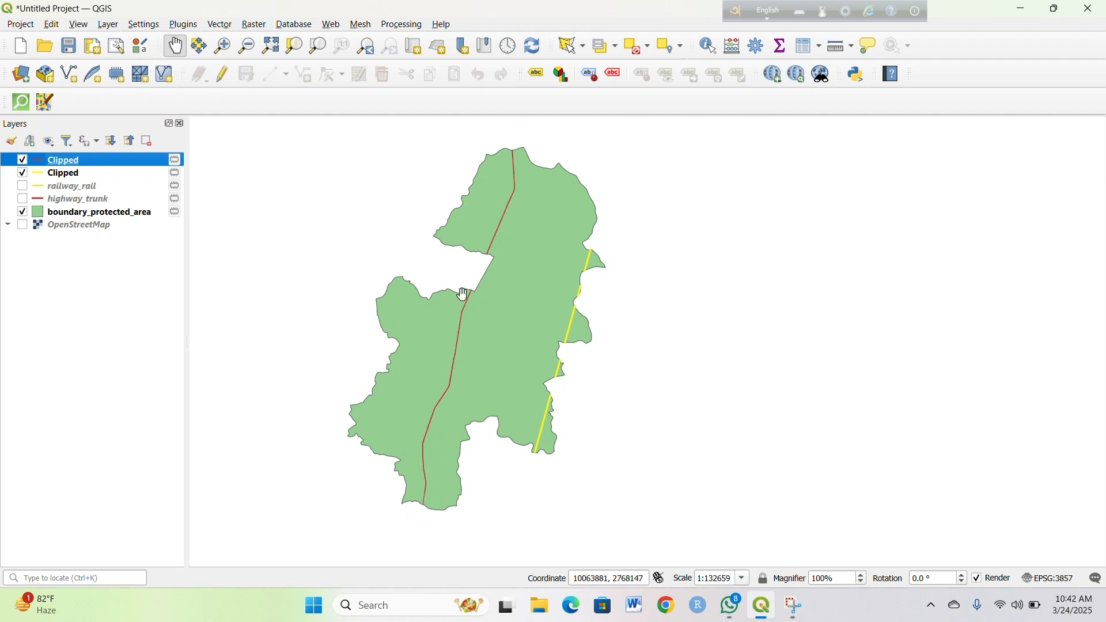
Step: Set the clipped highway layer's line width to 0.86 mm and apply it to the map
right_click(128, 158)
click(196, 518)
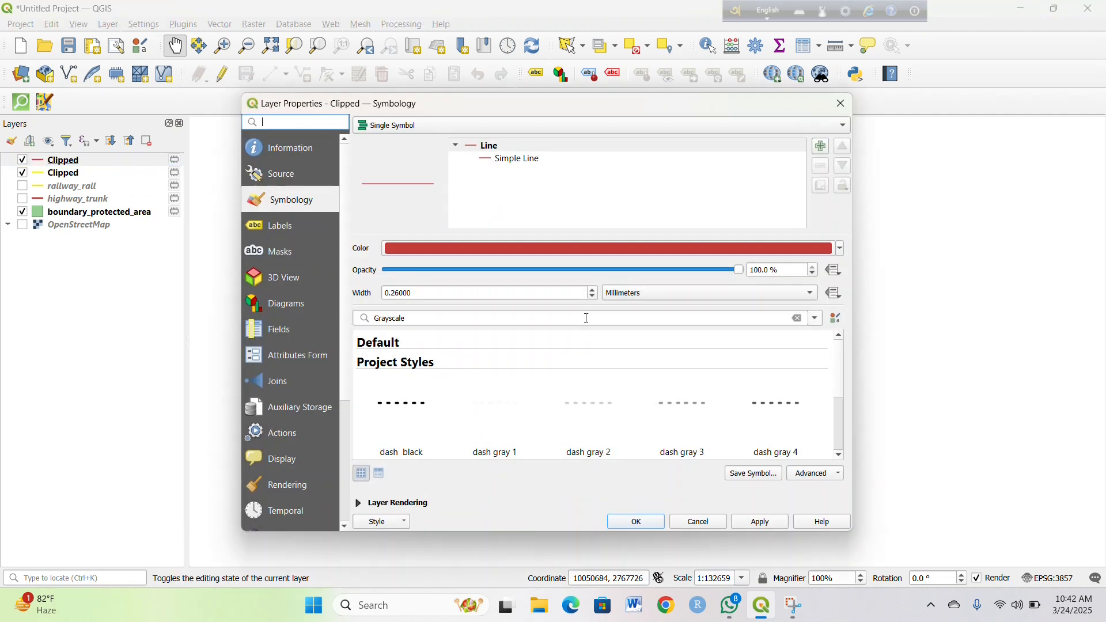
click(594, 290)
click(594, 290)
click(594, 290)
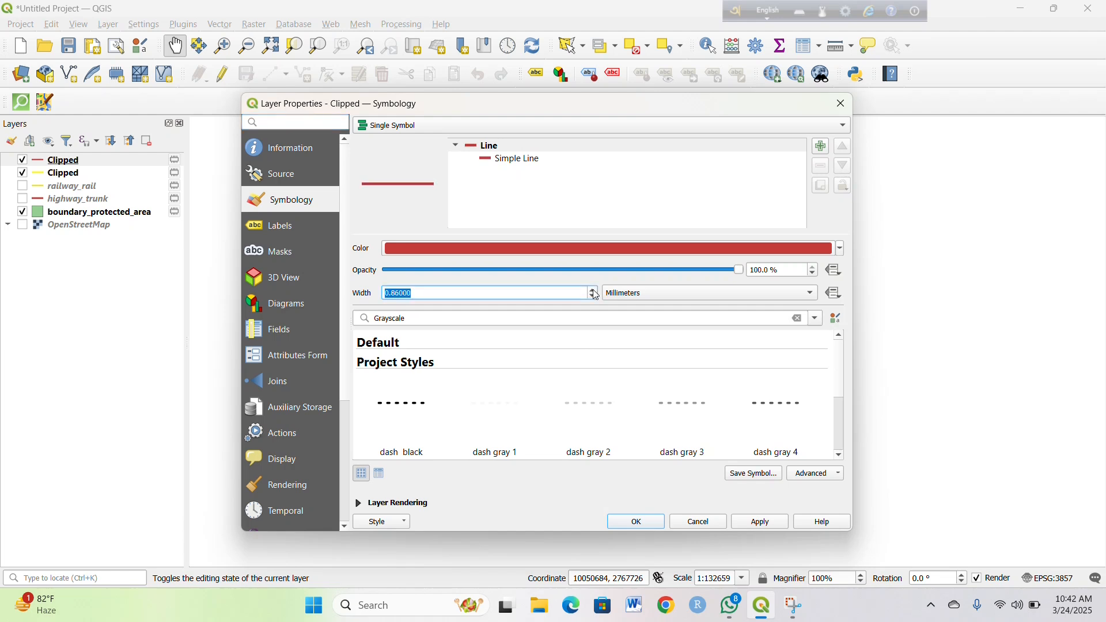
click(635, 528)
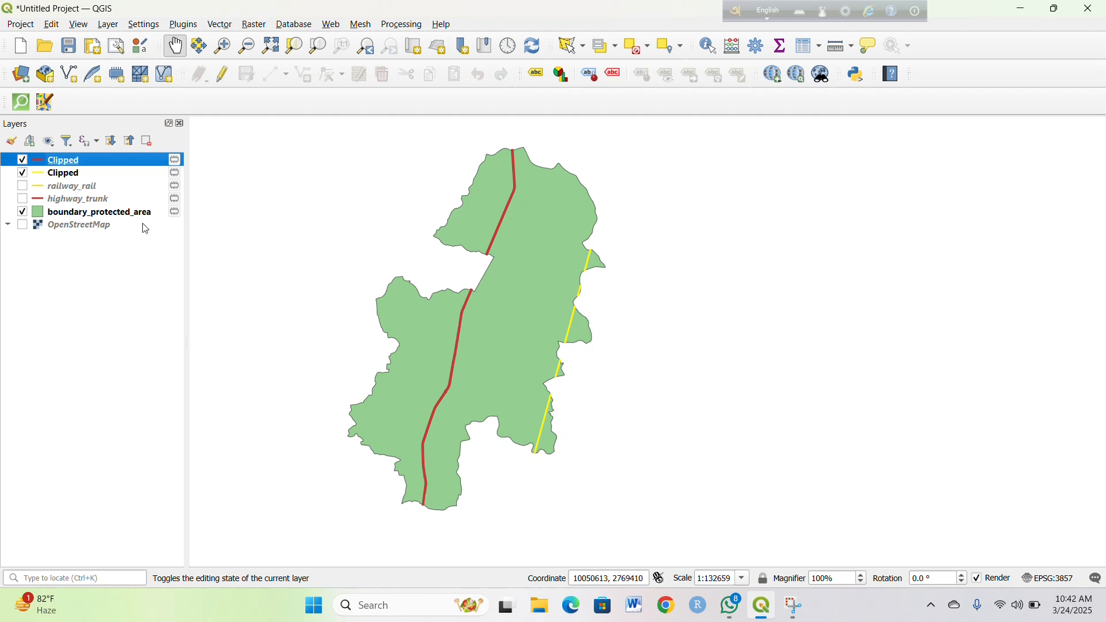
Step: Restyle the clipped railway layer with the dash gray 4 symbol, coloured blue, with a line width of 0.86 mm
right_click(123, 173)
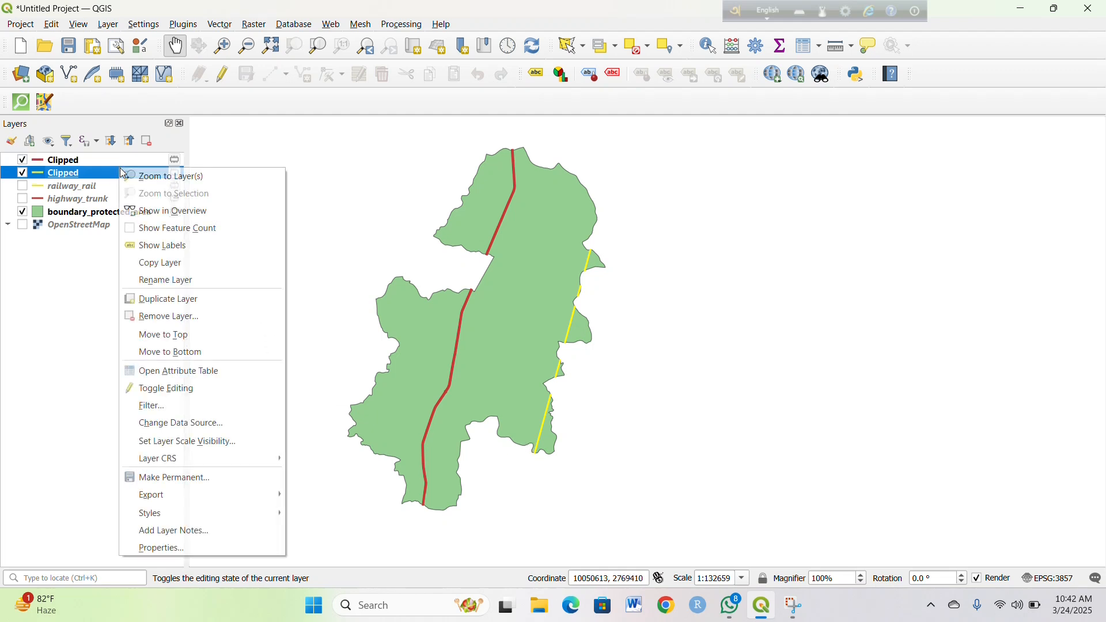
click(198, 546)
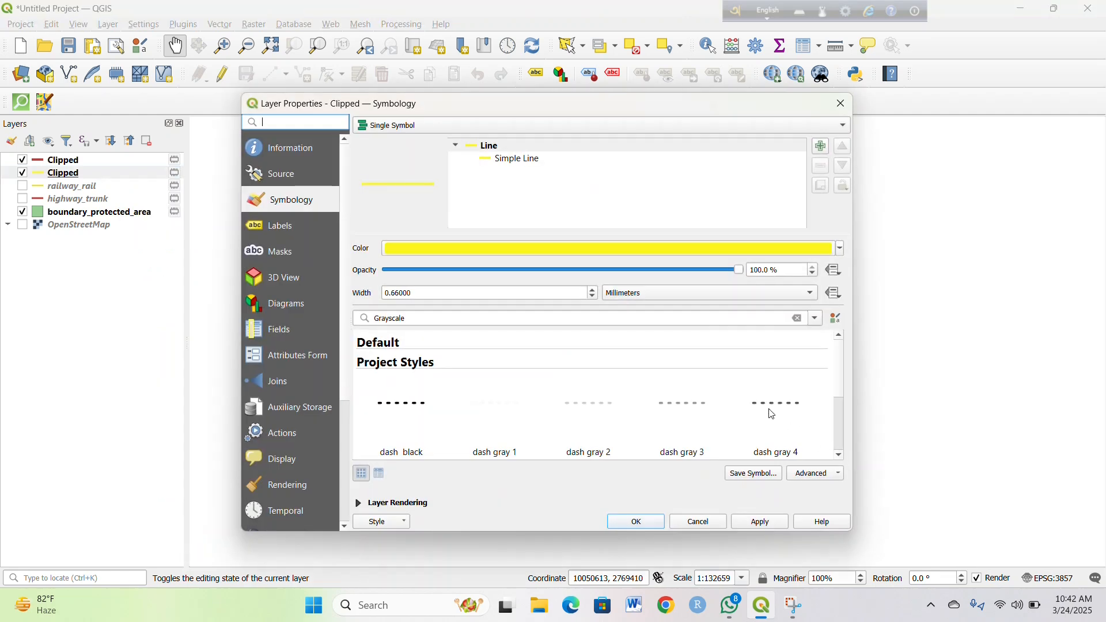
scroll(773, 415, down, 2)
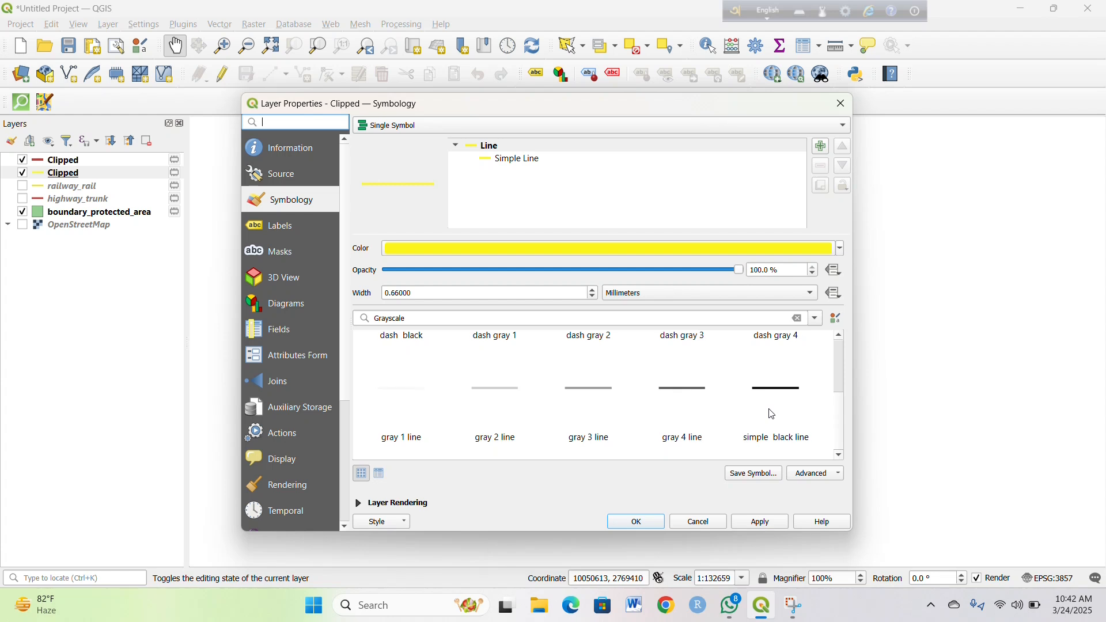
scroll(772, 413, up, 1)
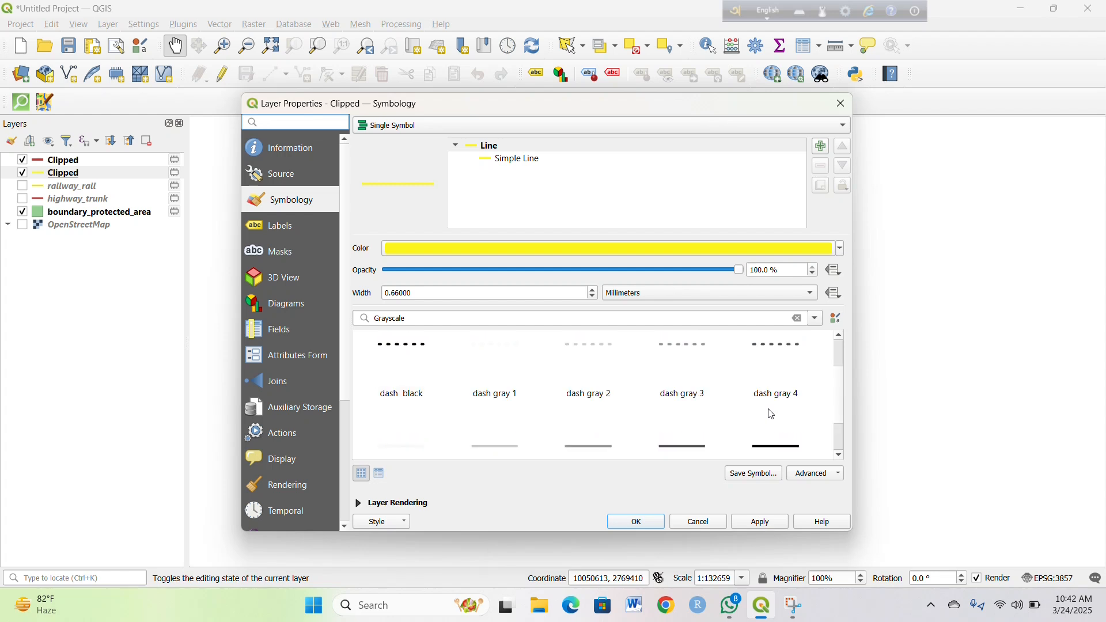
click(766, 369)
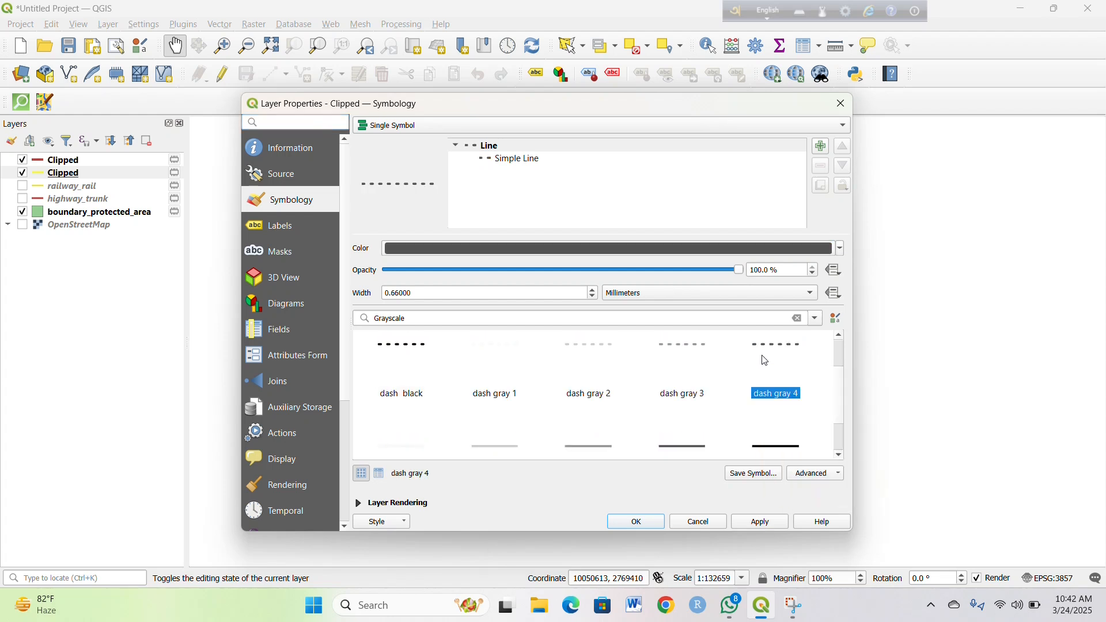
click(839, 250)
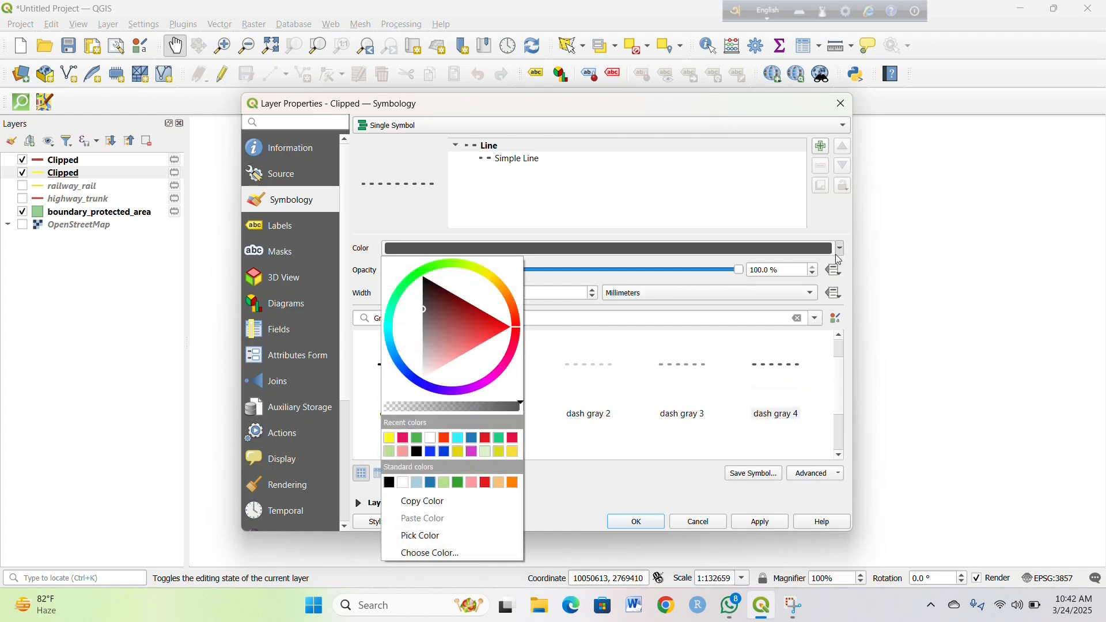
click(445, 452)
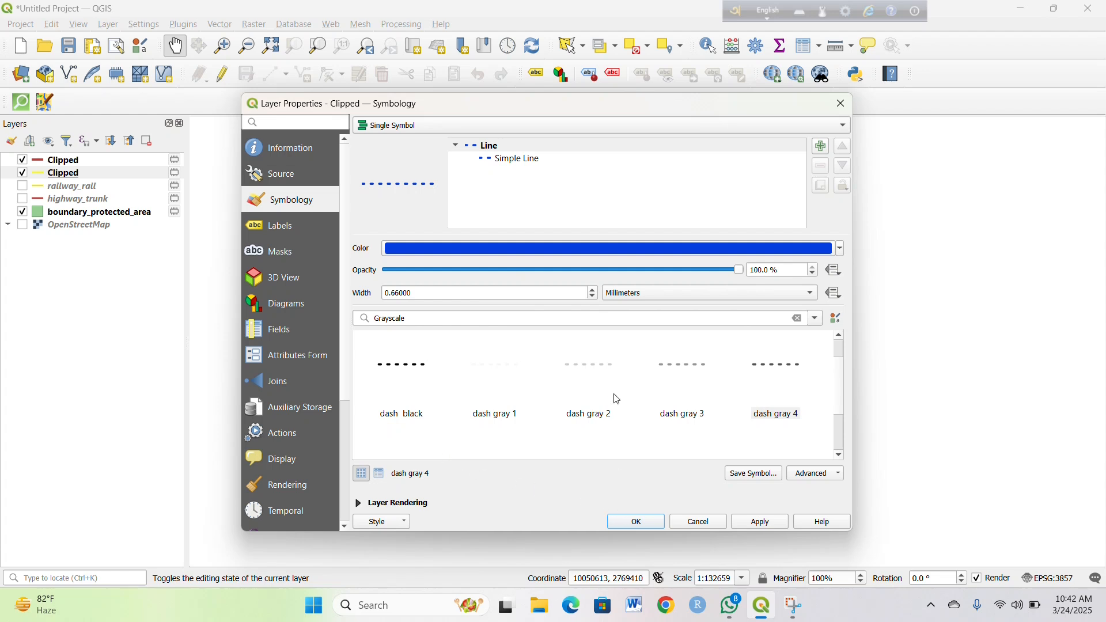
click(594, 291)
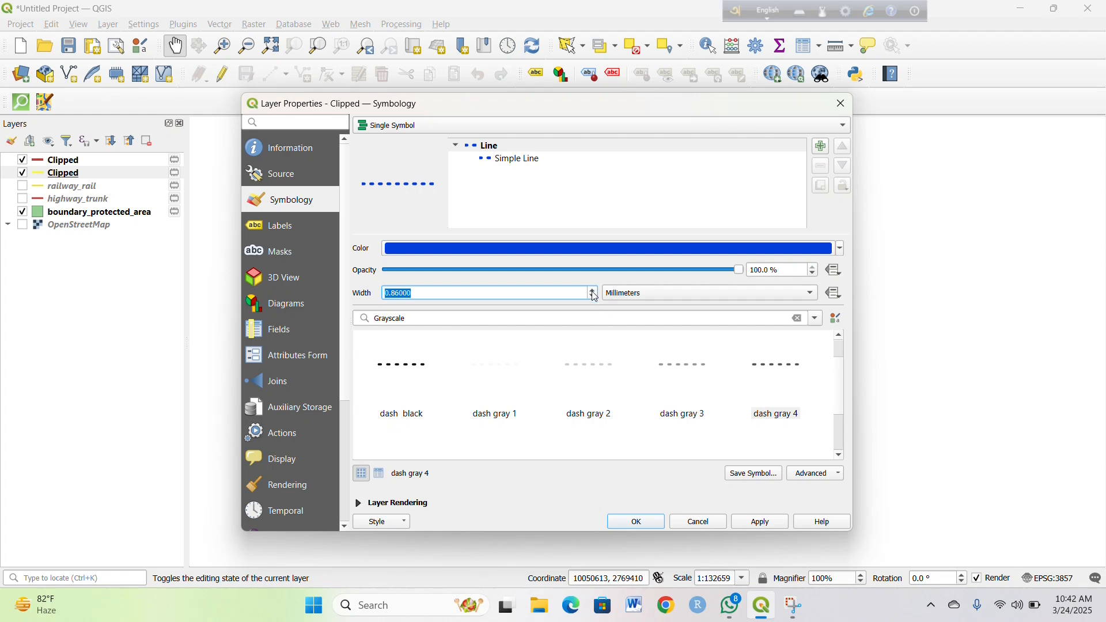
click(638, 522)
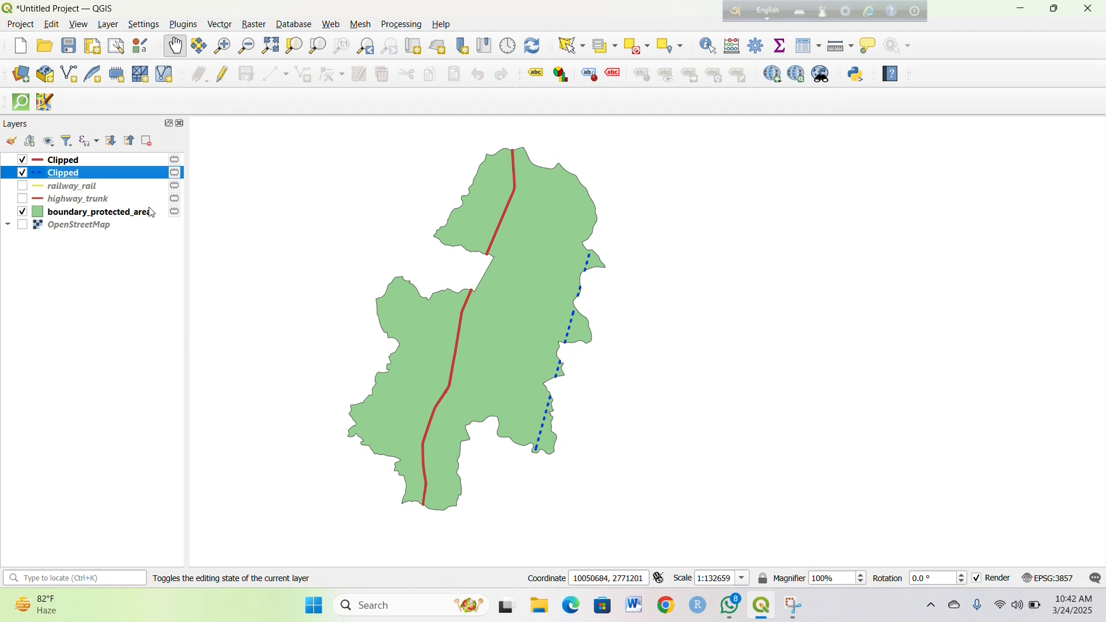
Step: Remove the original, unclipped railway_rail and highway_trunk layers from the project
click(130, 186)
right_click(129, 184)
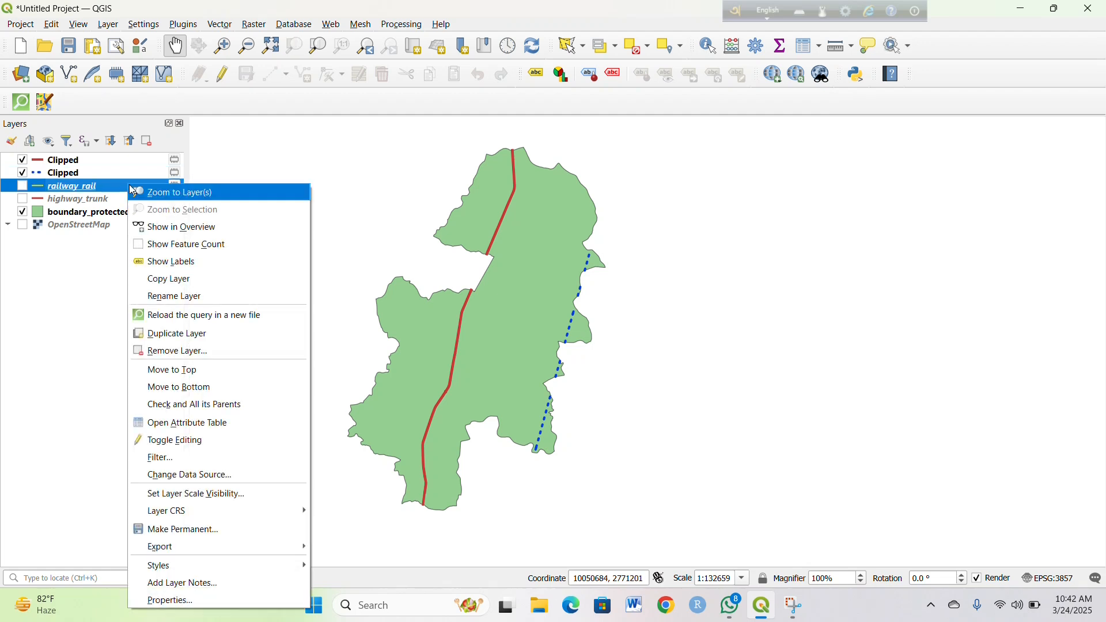
click(198, 352)
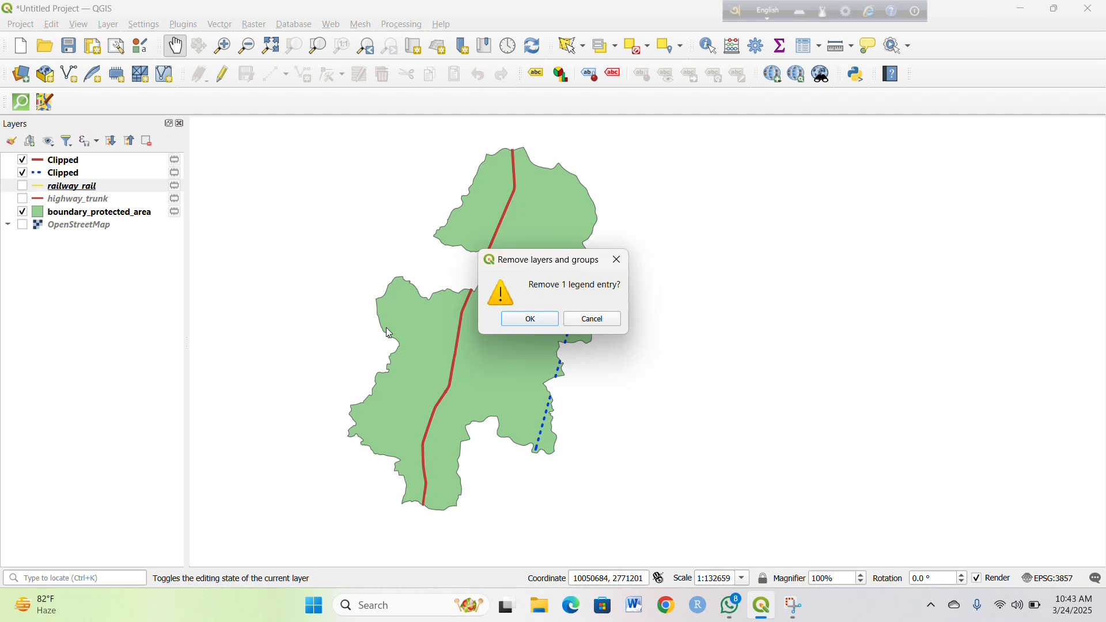
click(526, 322)
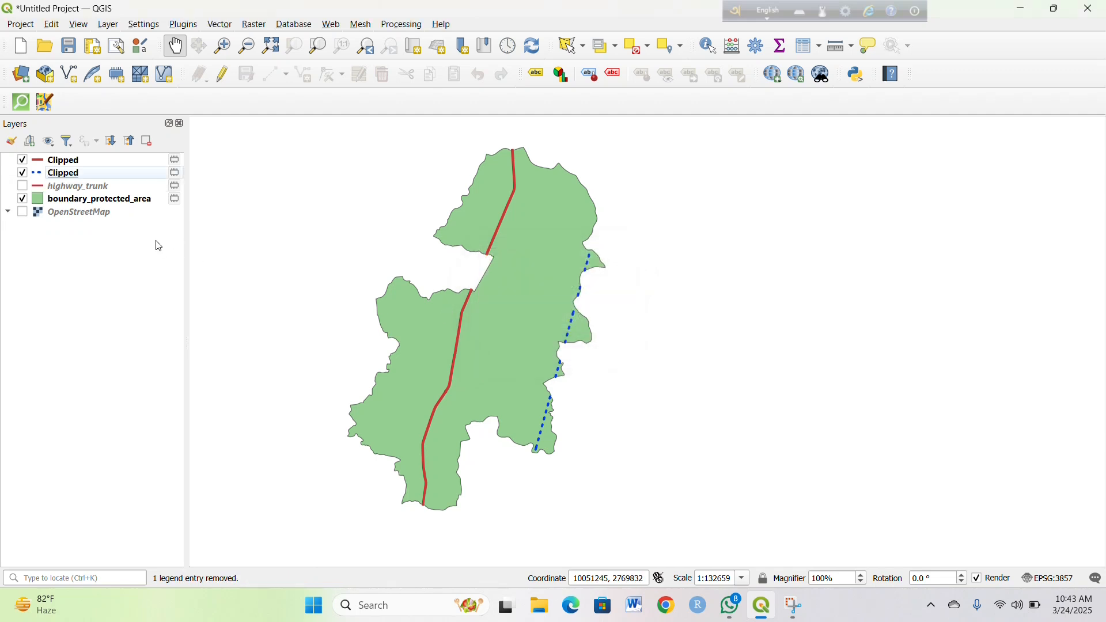
click(106, 187)
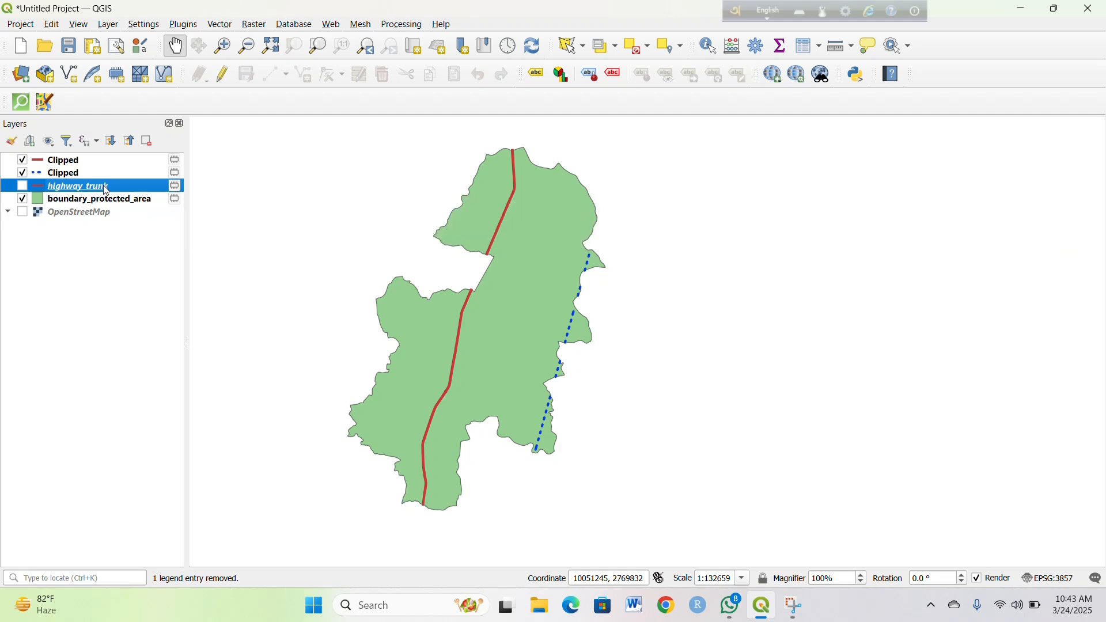
right_click(106, 188)
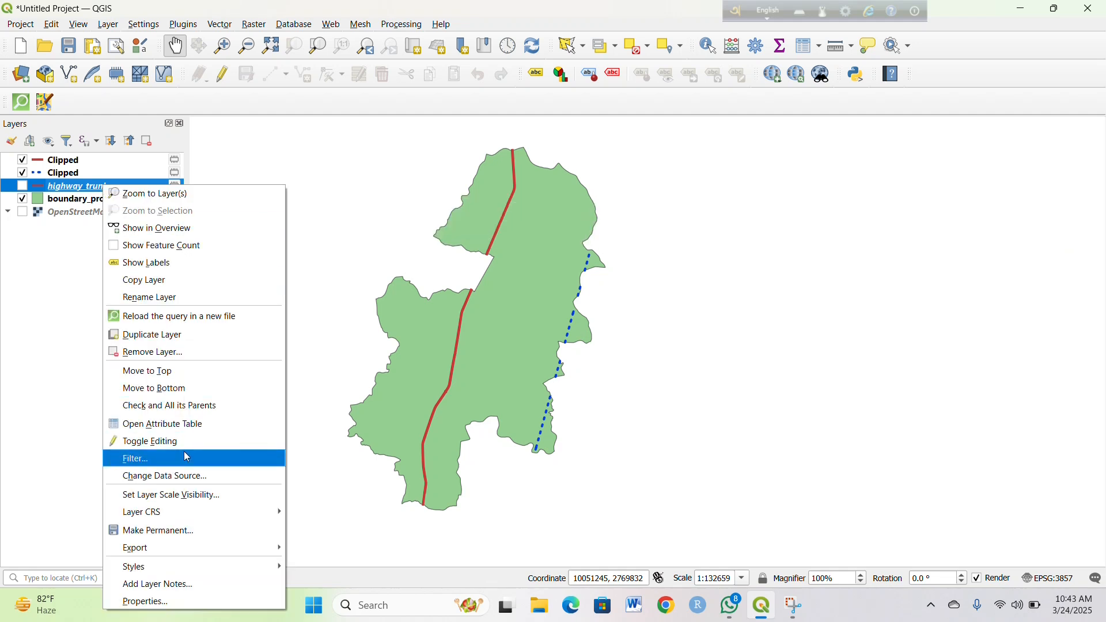
click(193, 354)
click(531, 318)
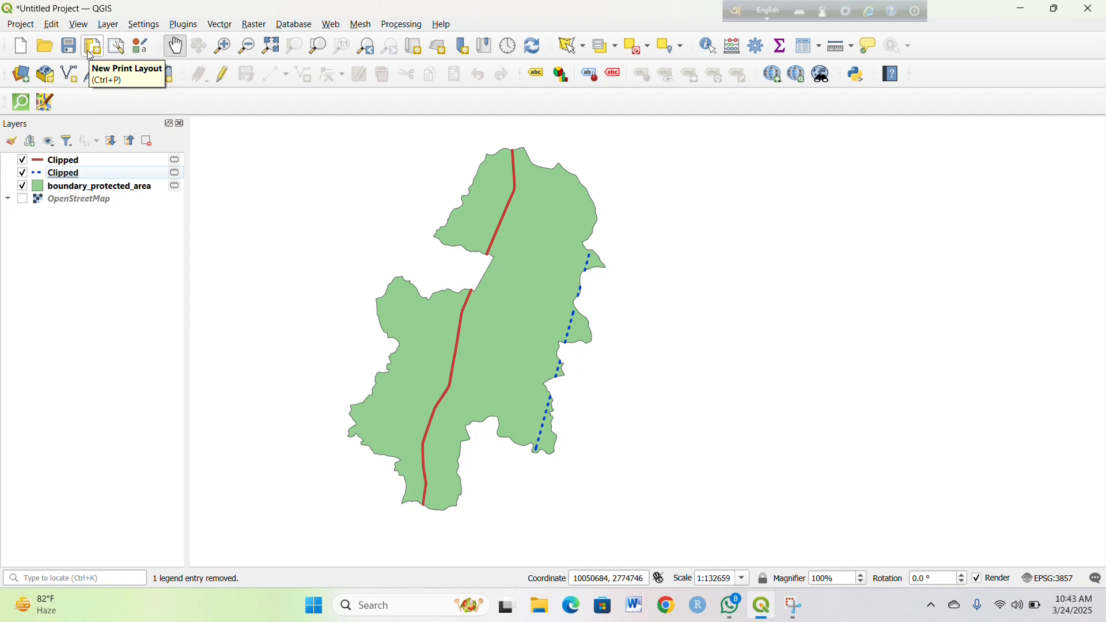
Step: Rename the clipped highway layer as Dhaka-Mymensingh Highway
click(88, 159)
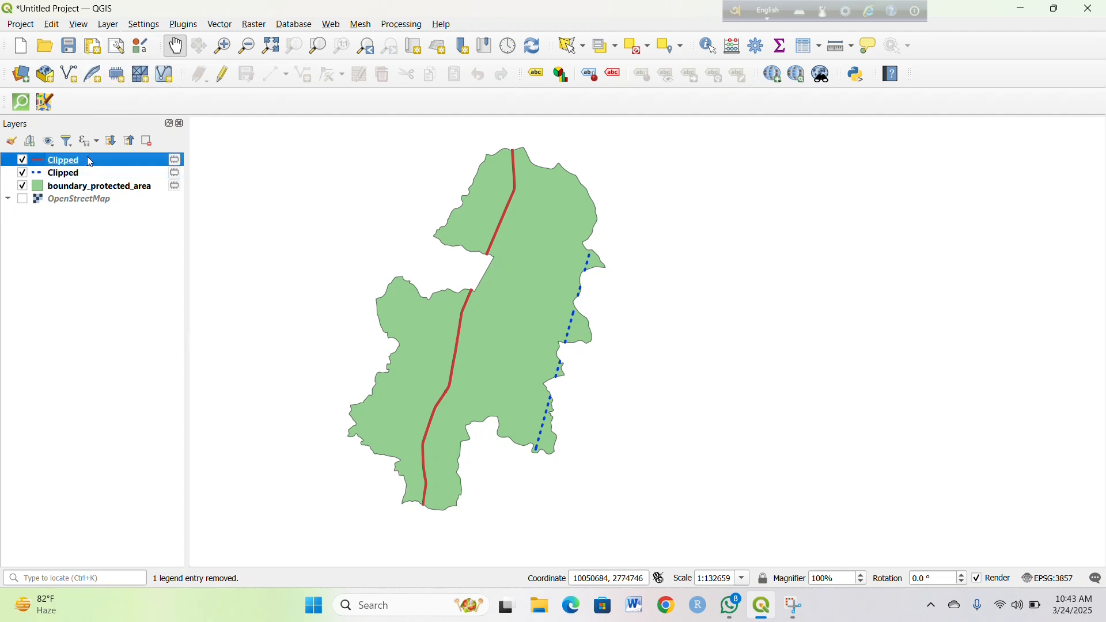
right_click(89, 162)
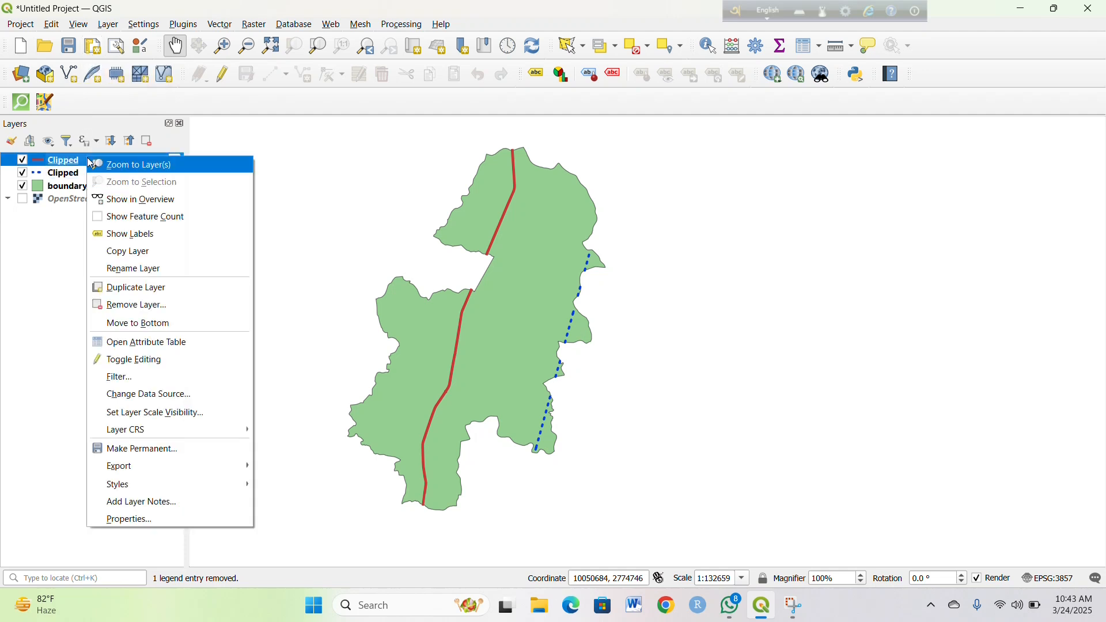
click(144, 268)
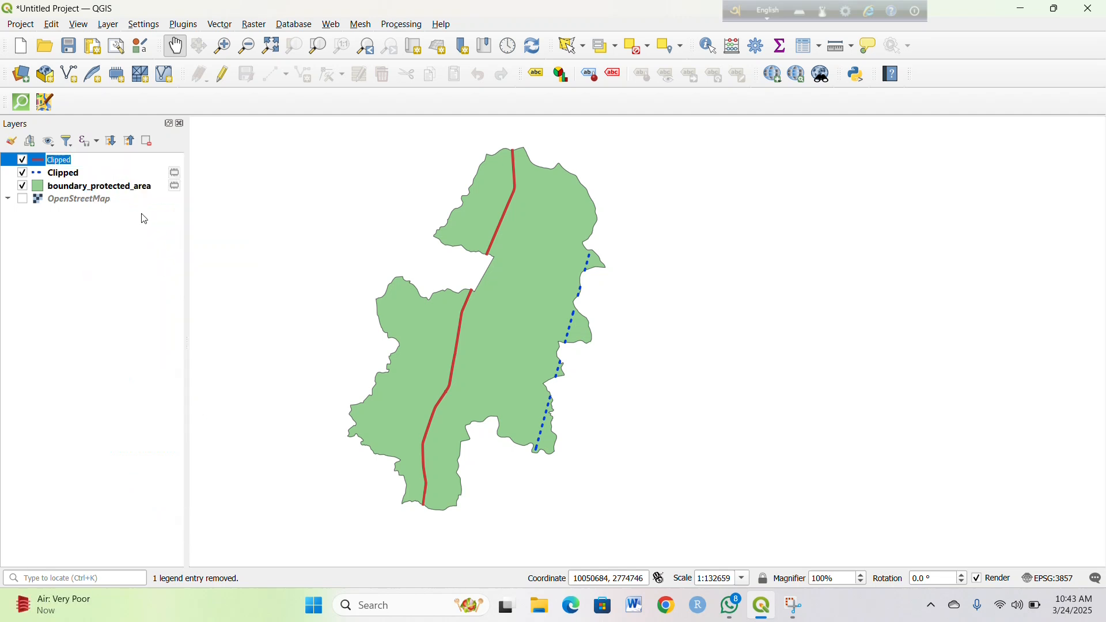
key(BackSpace)
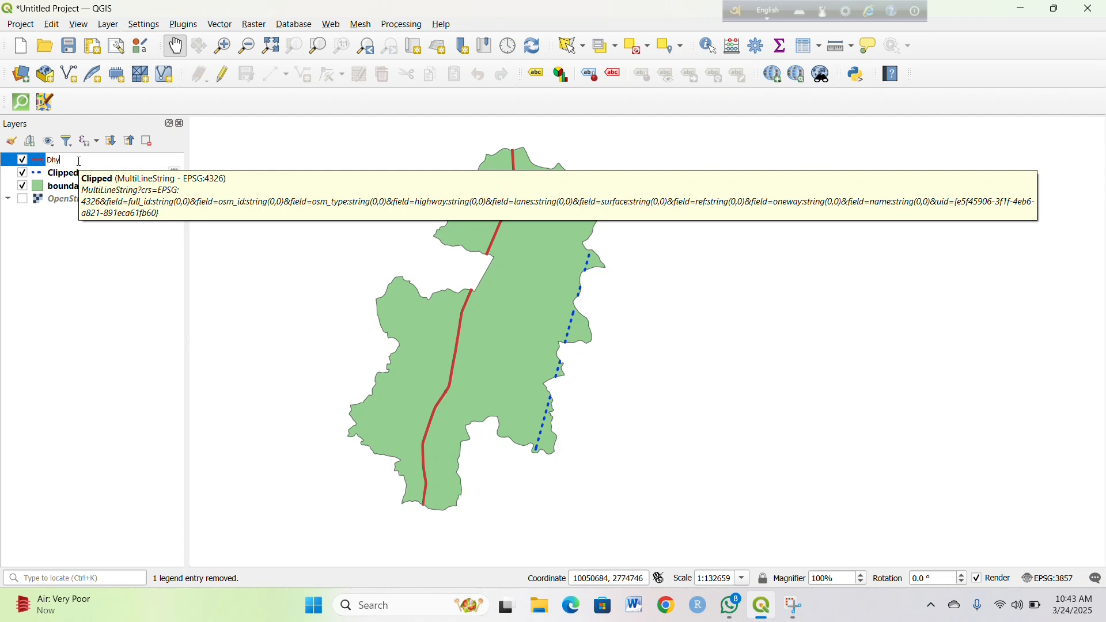
text(Dhy)
key(BackSpace)
text(aka)
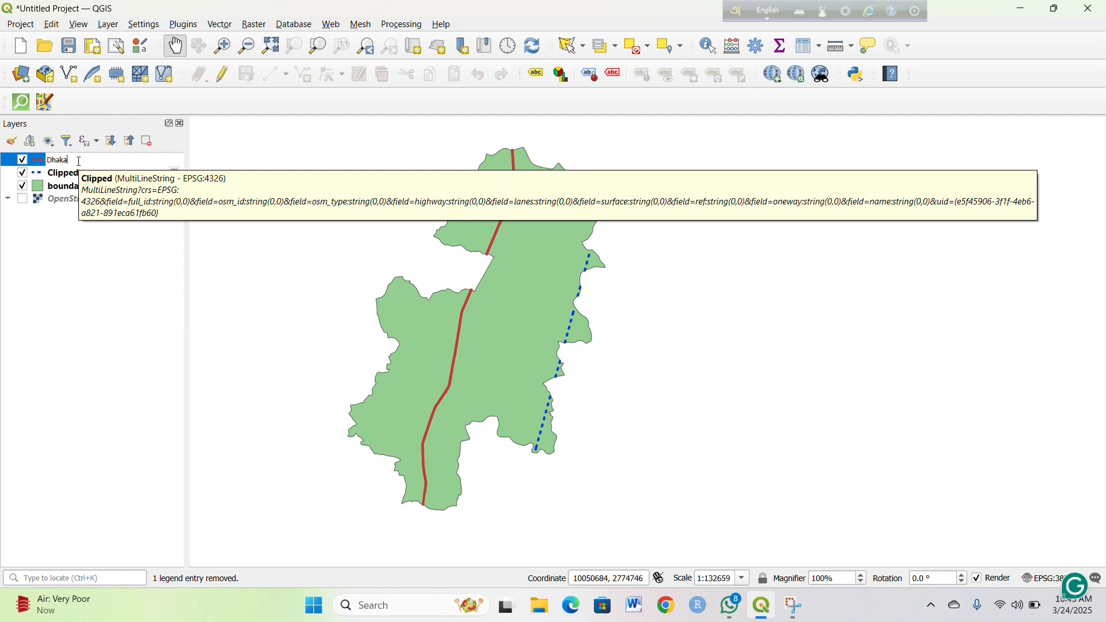
text(-Mymensingh Highway)
key(Return)
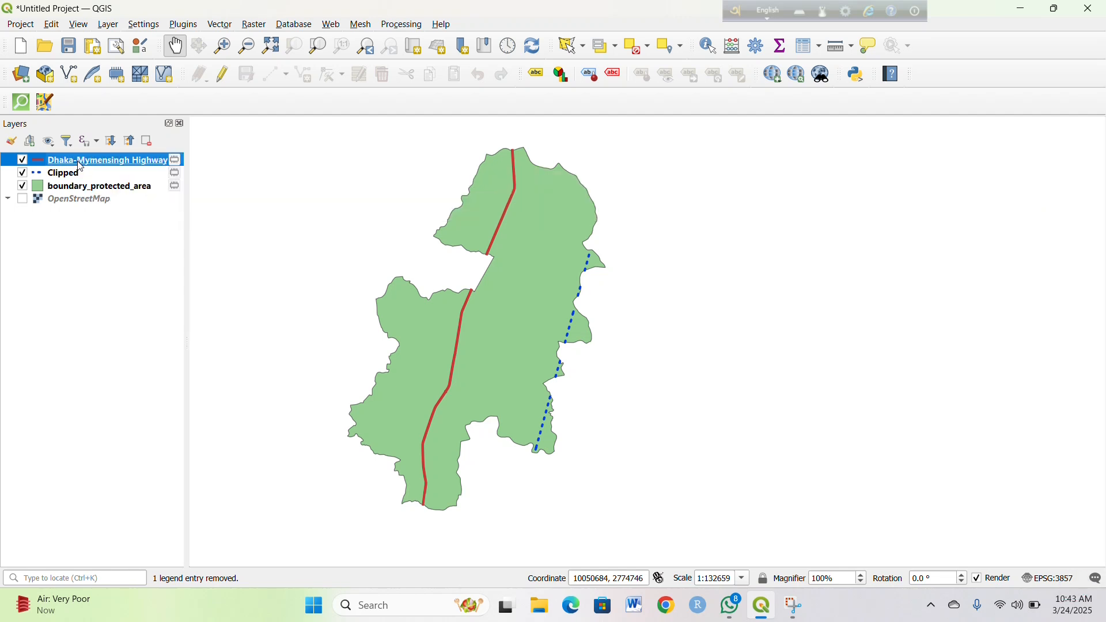
Step: Rename the clipped railway layer as Dhaka-Mymensingh railway
click(92, 170)
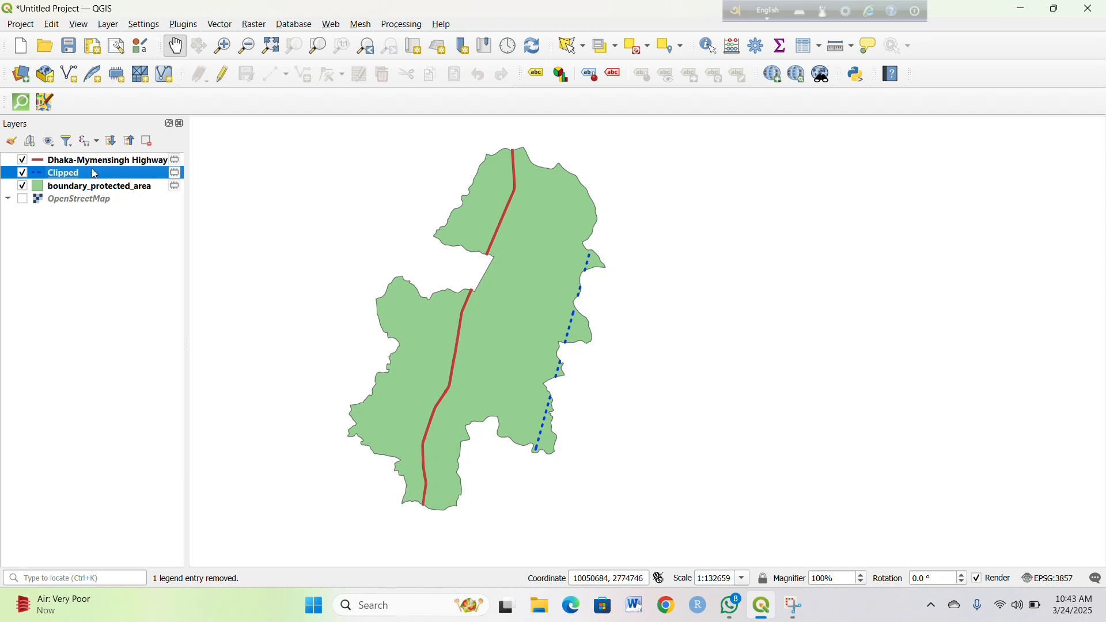
right_click(93, 173)
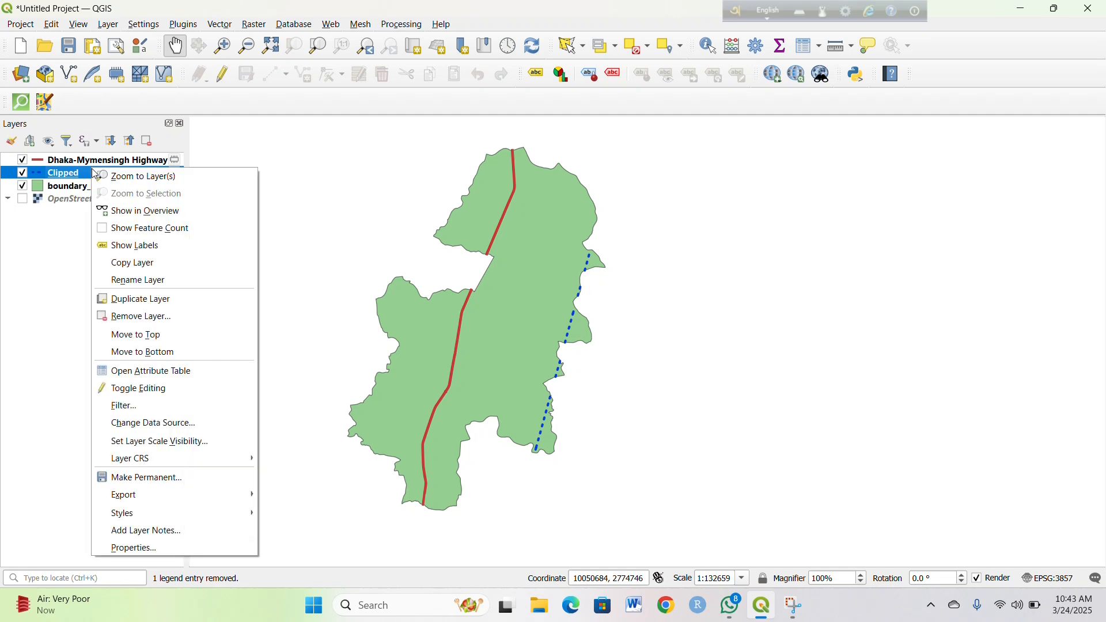
click(167, 281)
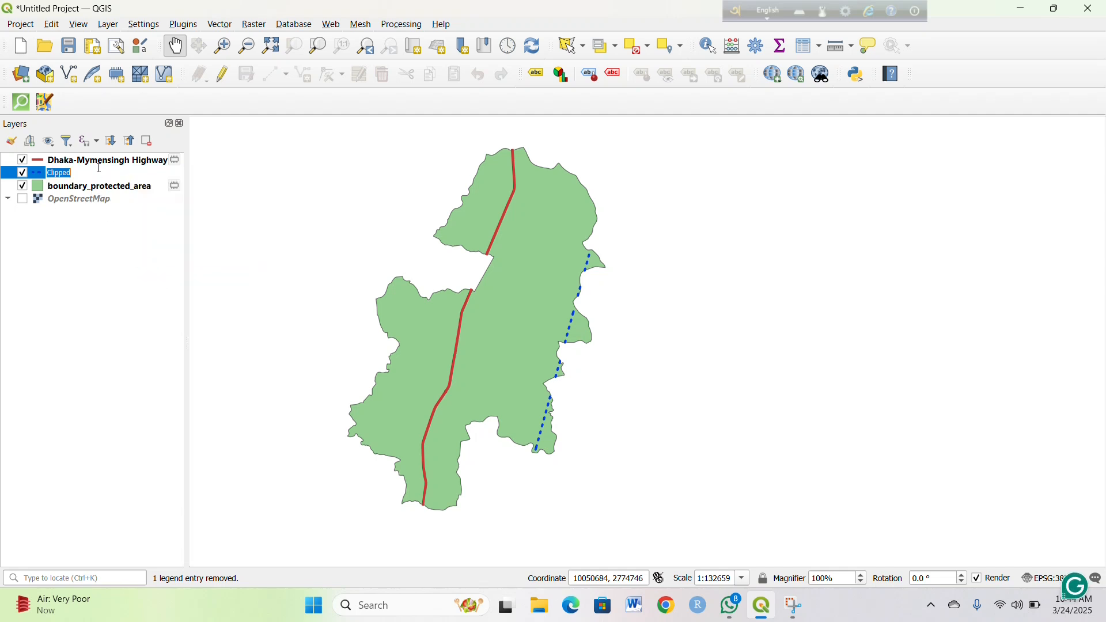
key(BackSpace)
text(ymensingh railway)
key(Return)
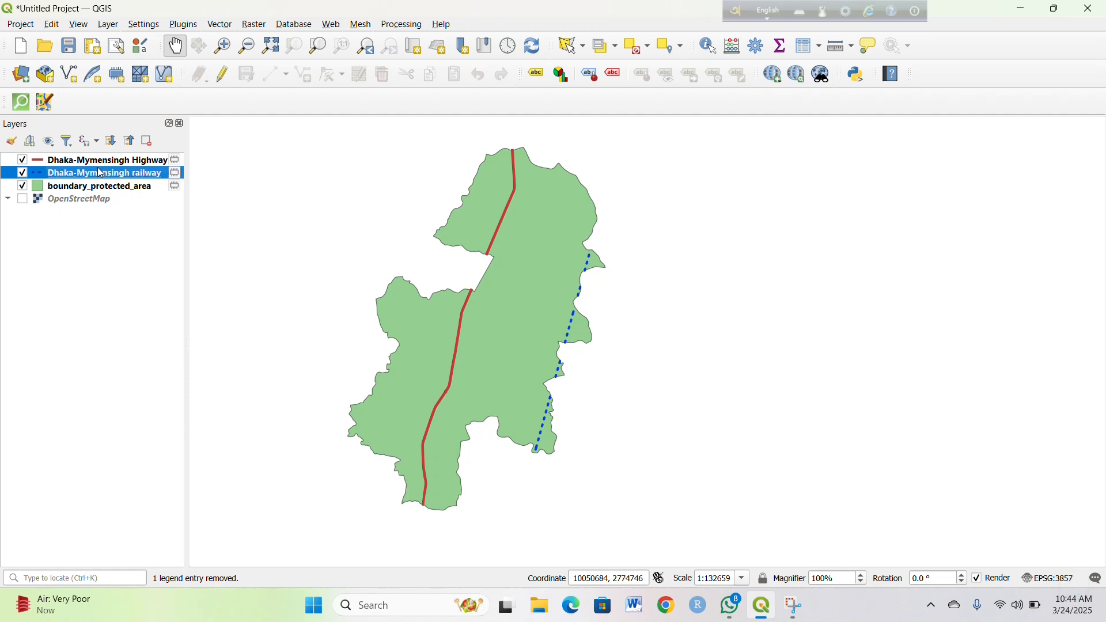
Step: Create a new print layout titled vnp
click(324, 225)
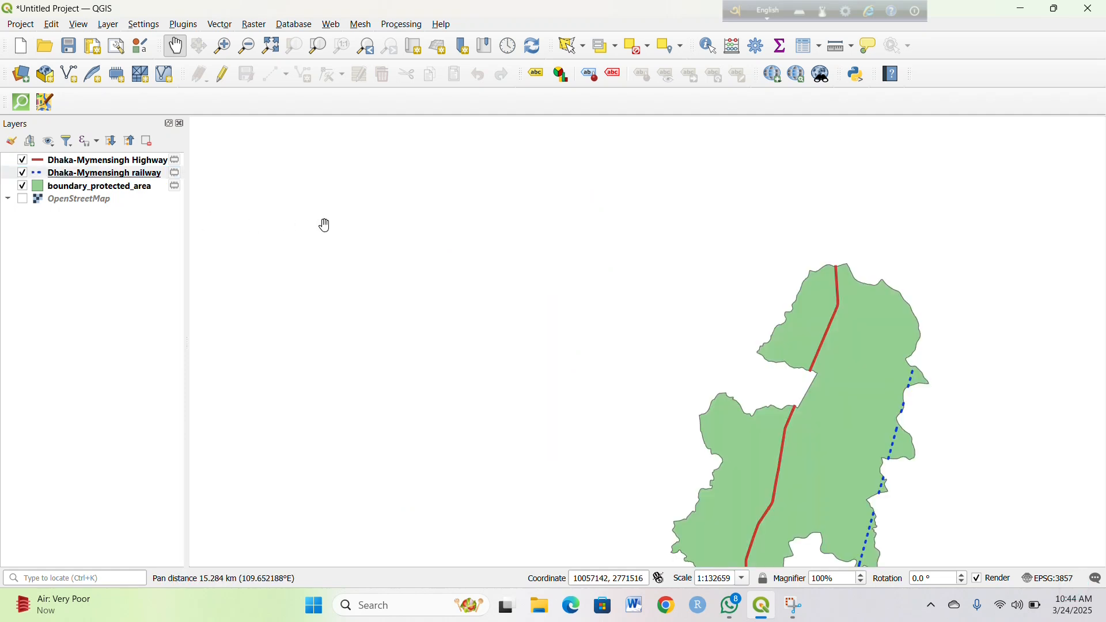
drag(815, 440, 612, 349)
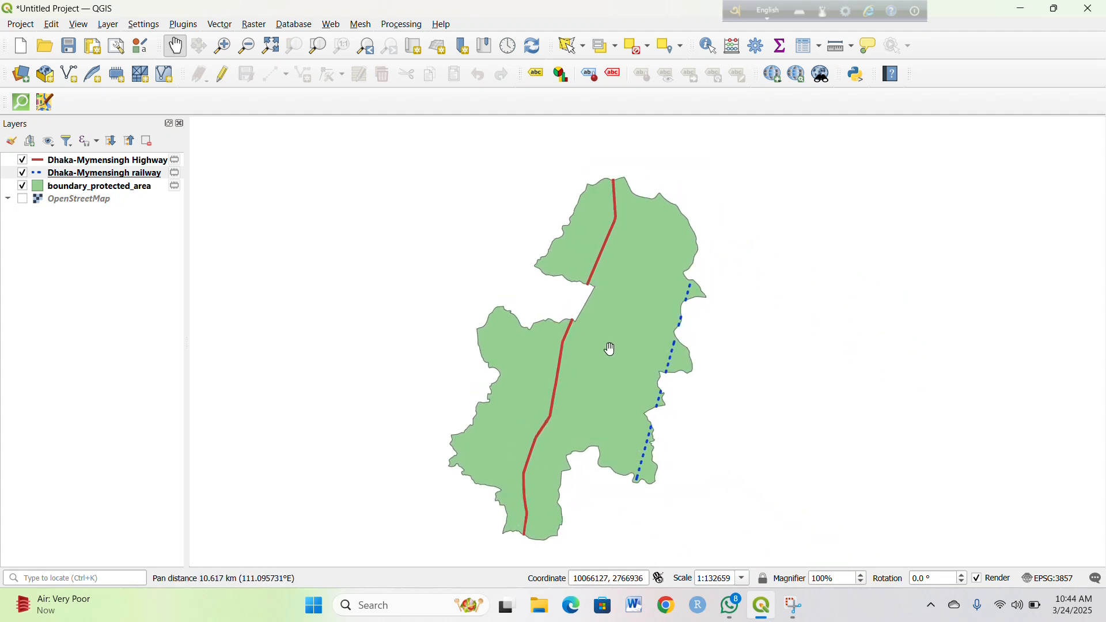
click(93, 47)
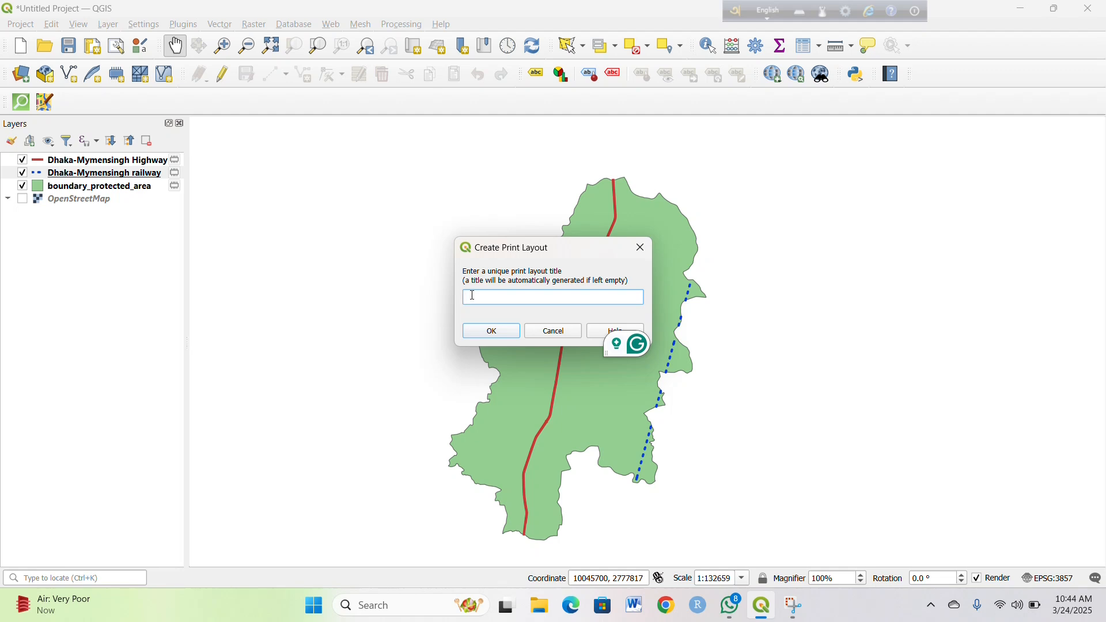
text(vnp)
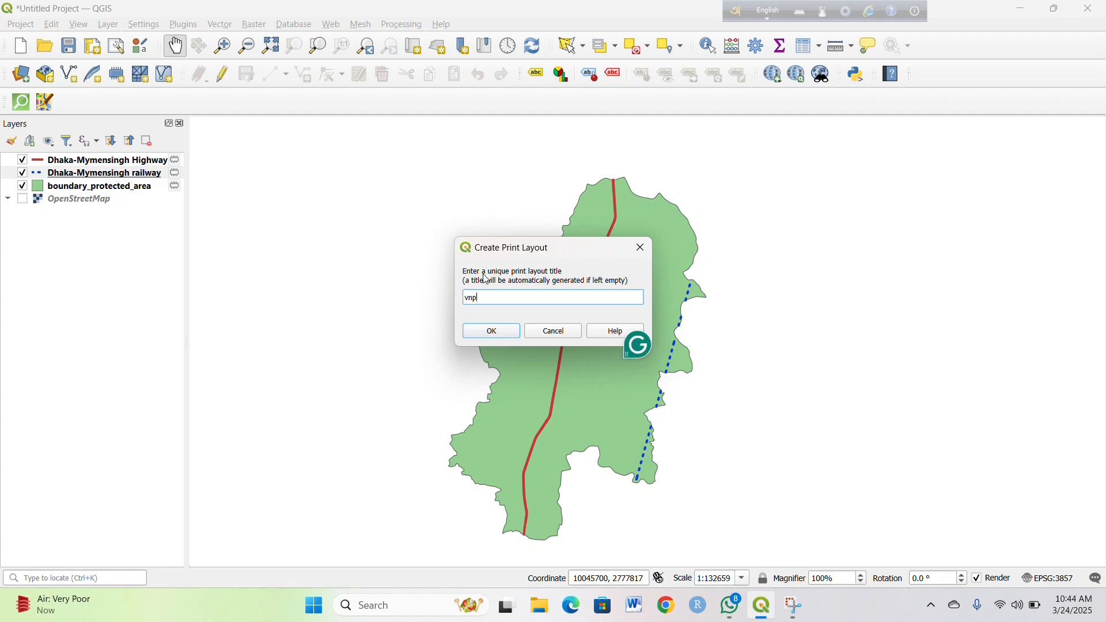
click(495, 333)
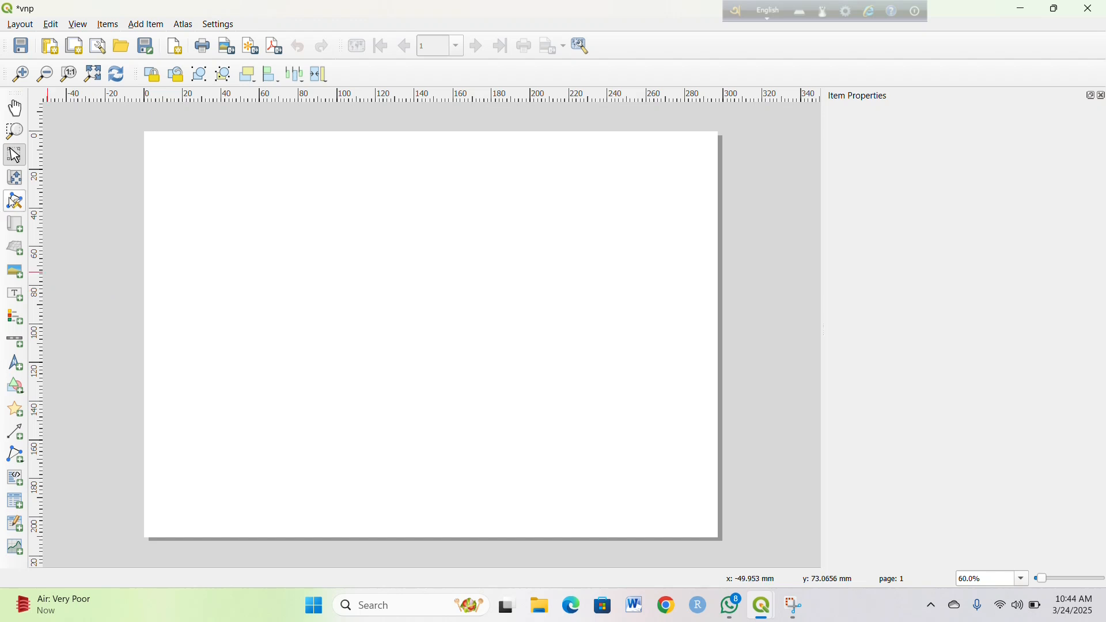
Step: Add a map covering nearly the whole page, and centre and enlarge the park inside it to a scale of about 1:128296
click(17, 226)
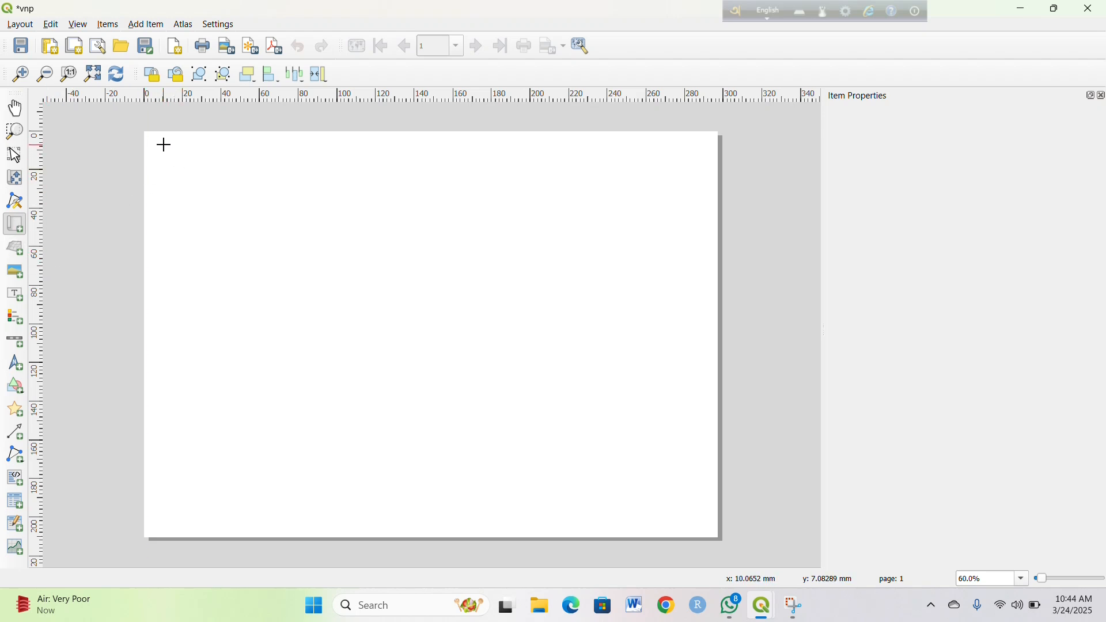
drag(155, 142, 709, 530)
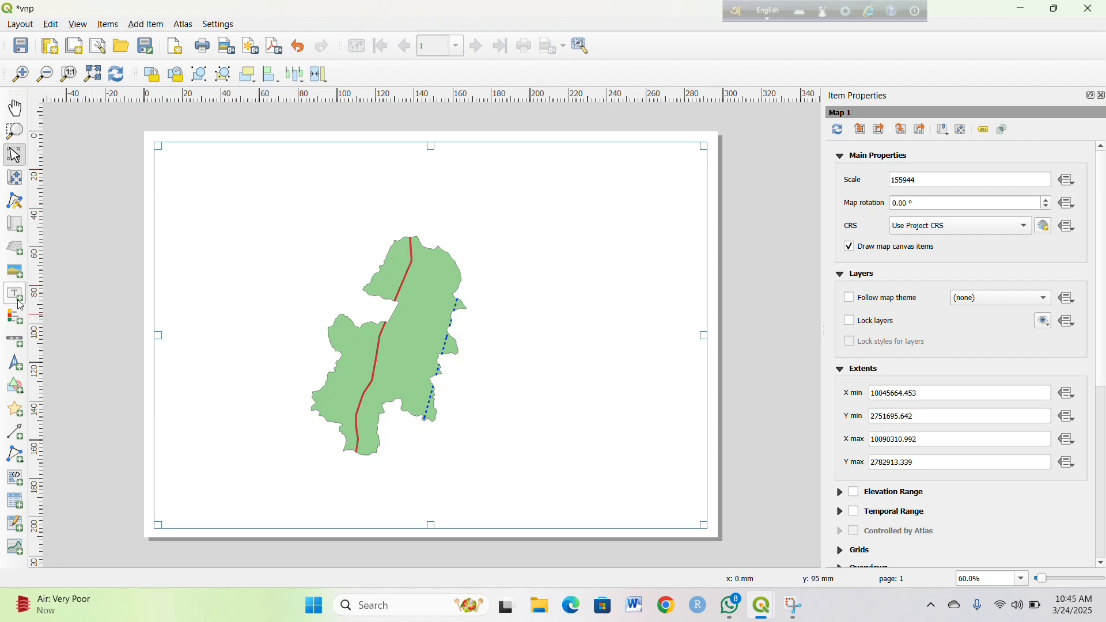
click(15, 109)
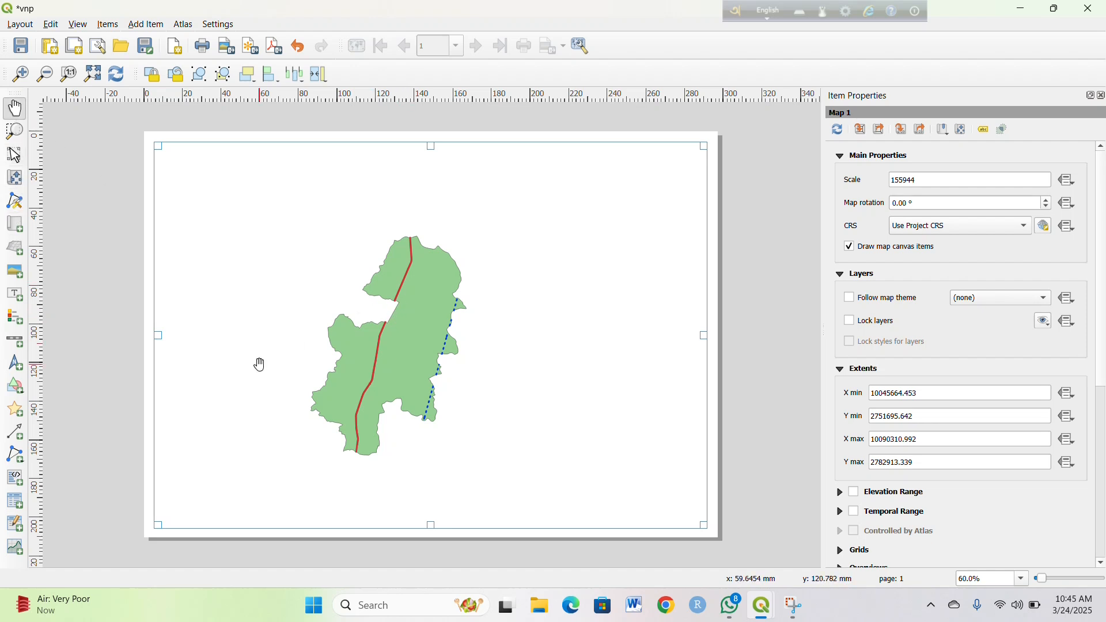
scroll(492, 469, up, 1)
scroll(487, 466, down, 1)
click(10, 186)
drag(432, 323, 459, 309)
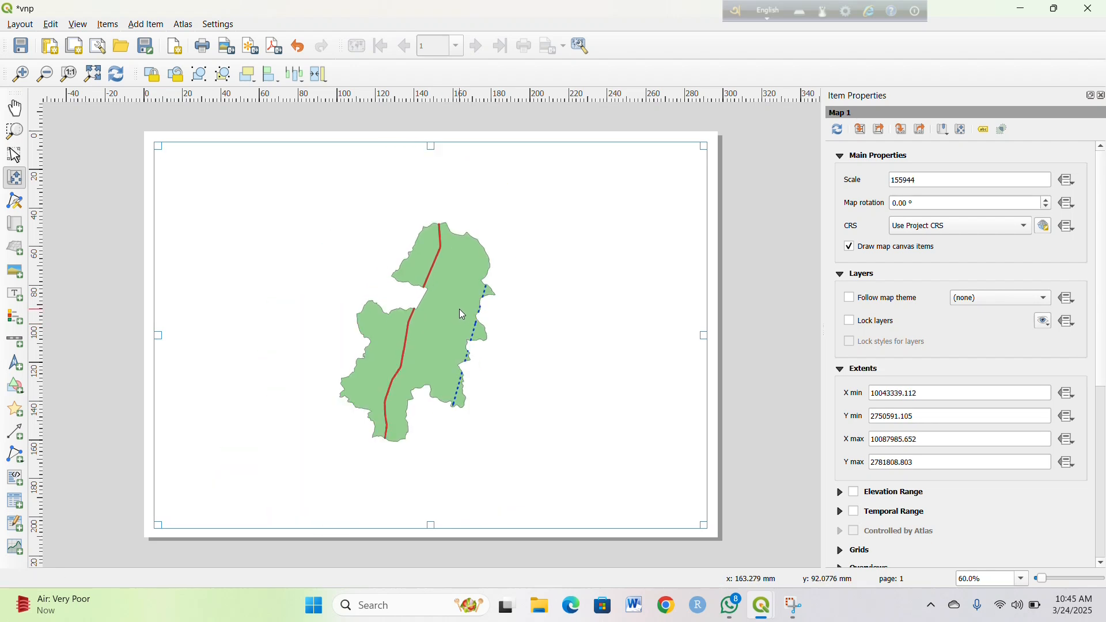
scroll(461, 311, up, 4)
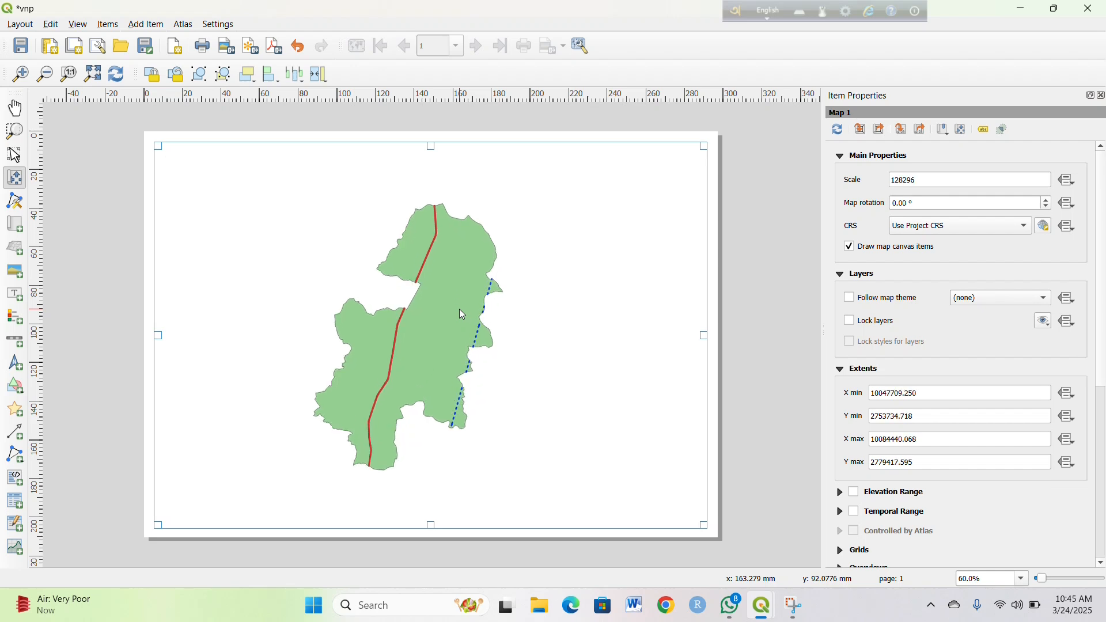
Step: Enlarge the park inside the map to a scale of about 1:100523 and shift the content slightly to centre it vertically
scroll(463, 315, up, 1)
scroll(463, 315, up, 1)
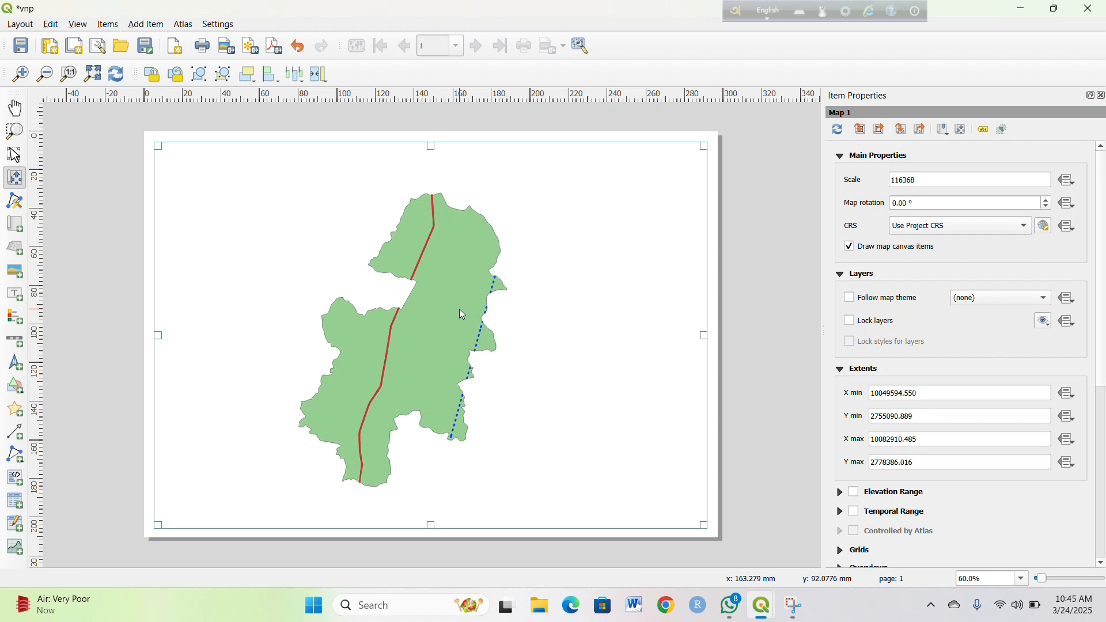
scroll(461, 313, up, 1)
scroll(462, 313, up, 1)
scroll(461, 313, up, 1)
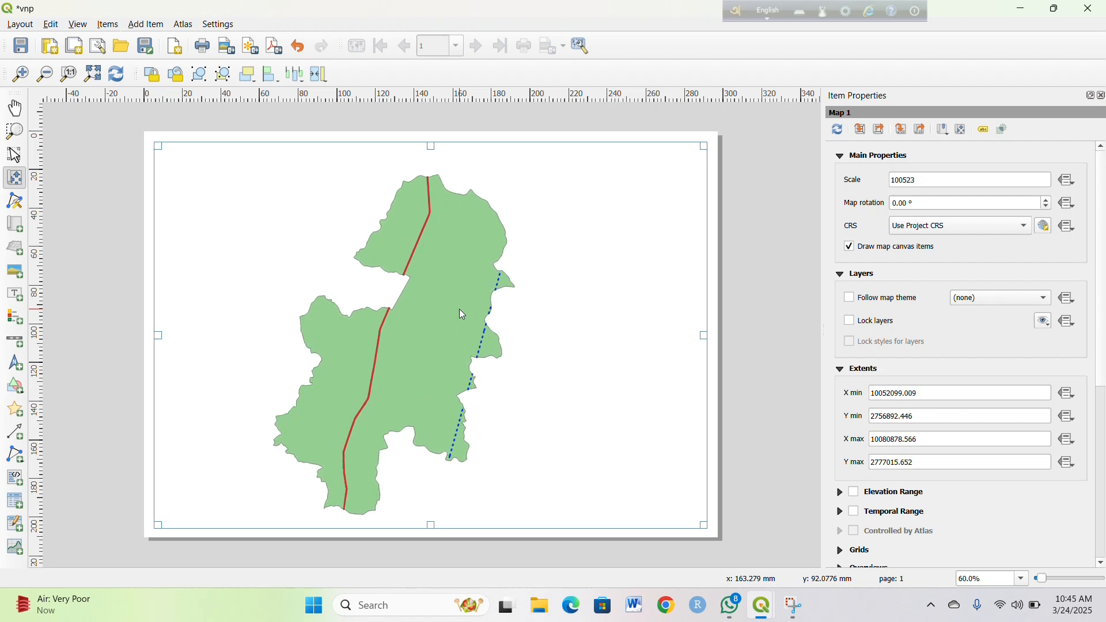
drag(433, 315, 434, 306)
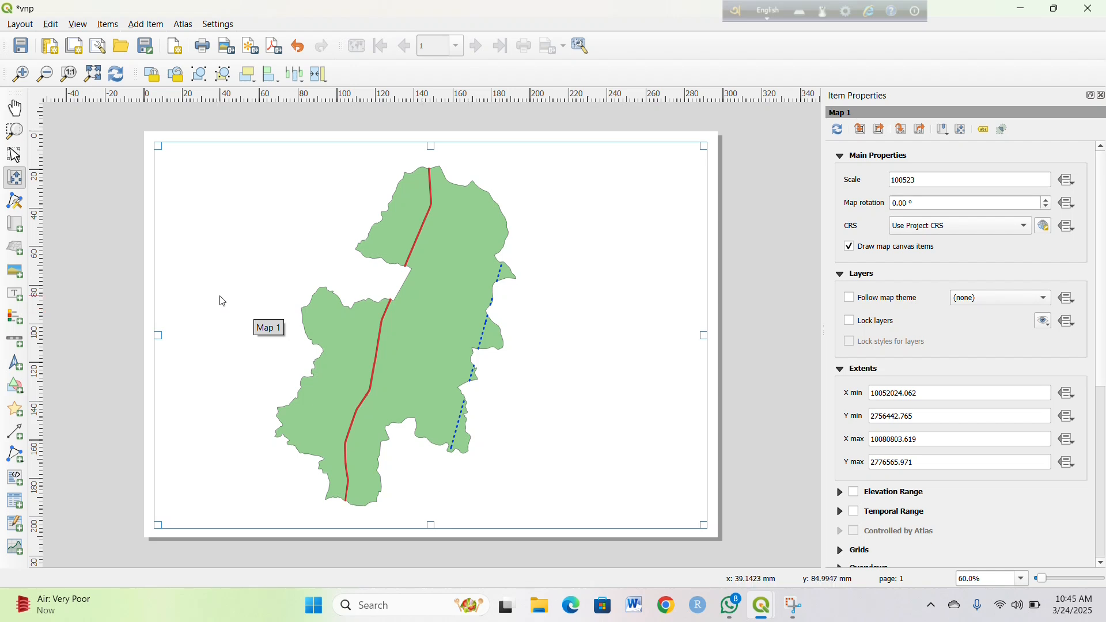
drag(441, 321, 436, 319)
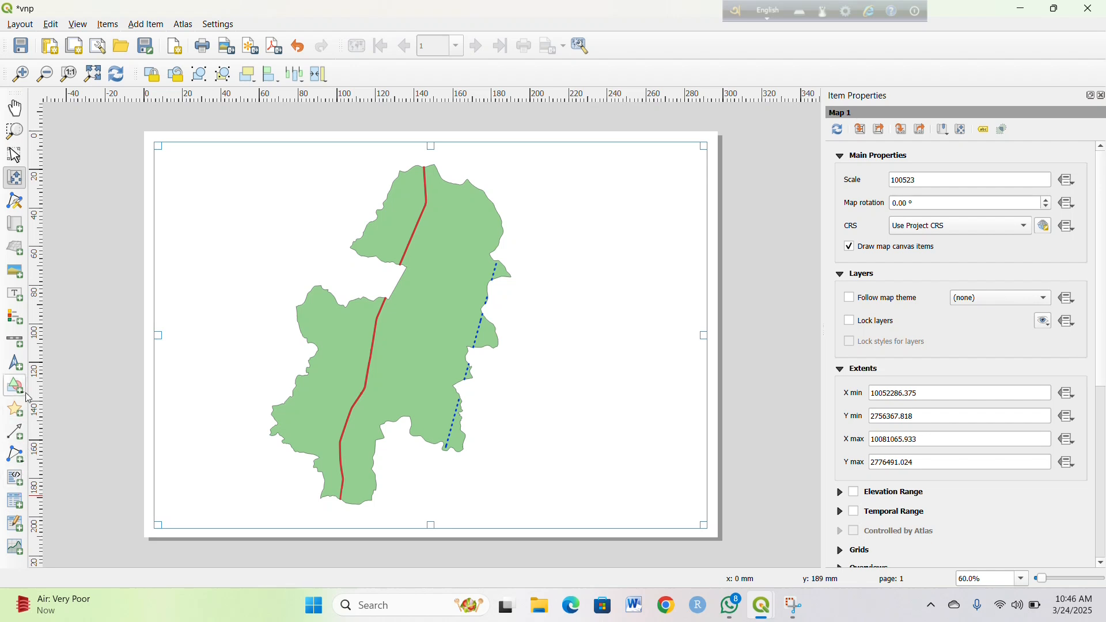
Step: Add a legend in the empty area of the page's lower-right corner
click(16, 310)
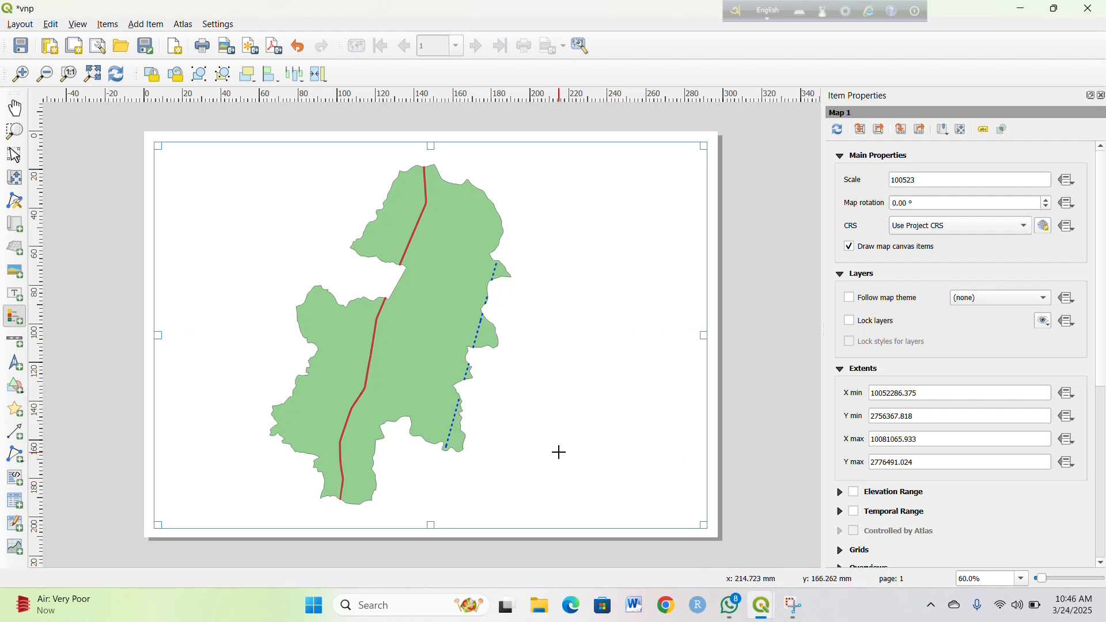
drag(539, 449, 672, 483)
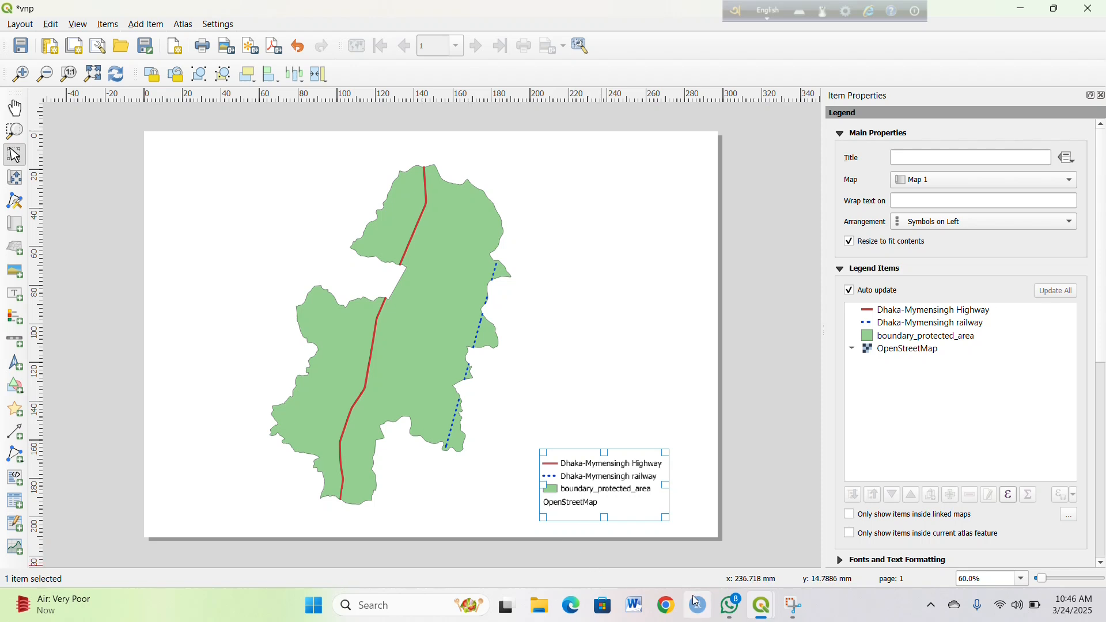
Step: Remove the OpenStreetMap layer from the main project, return to the vnp layout and refresh the legend
mouse_move(767, 605)
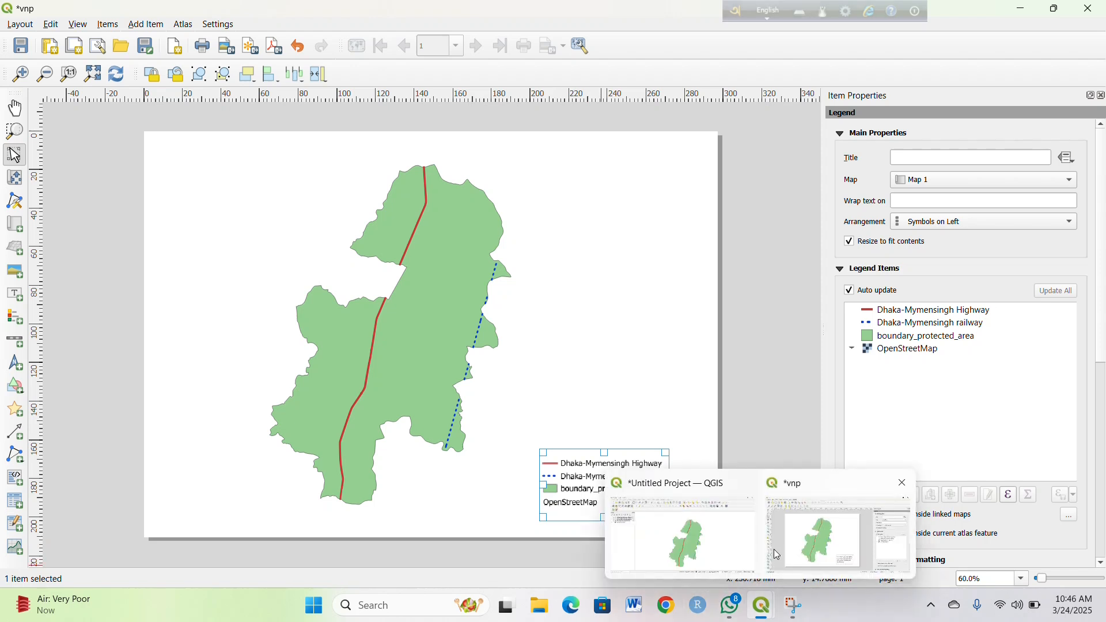
mouse_move(728, 550)
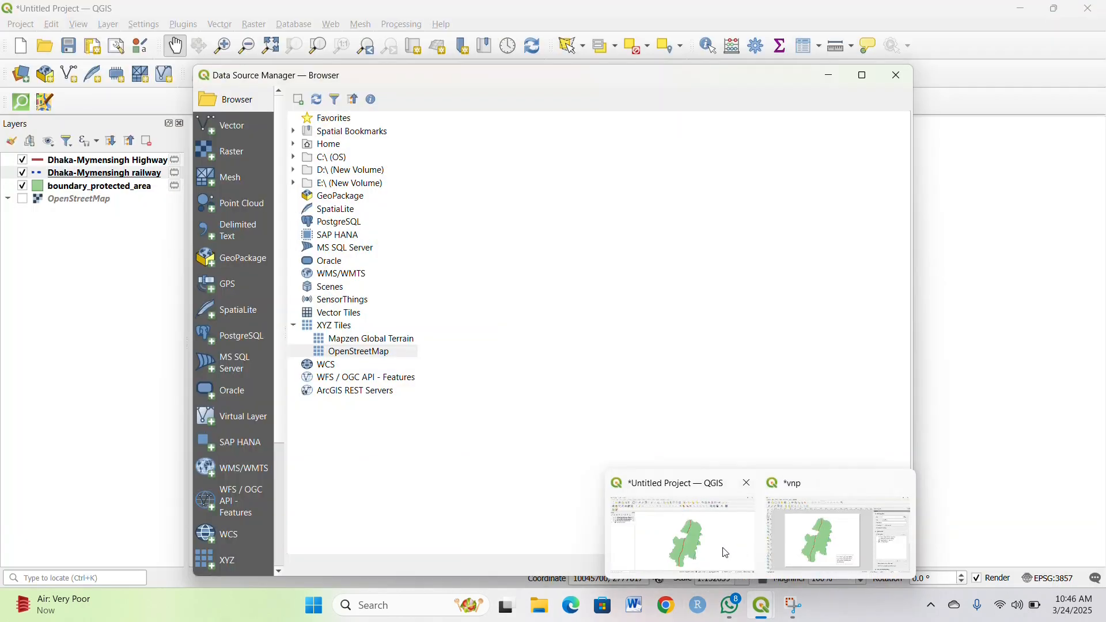
click(728, 553)
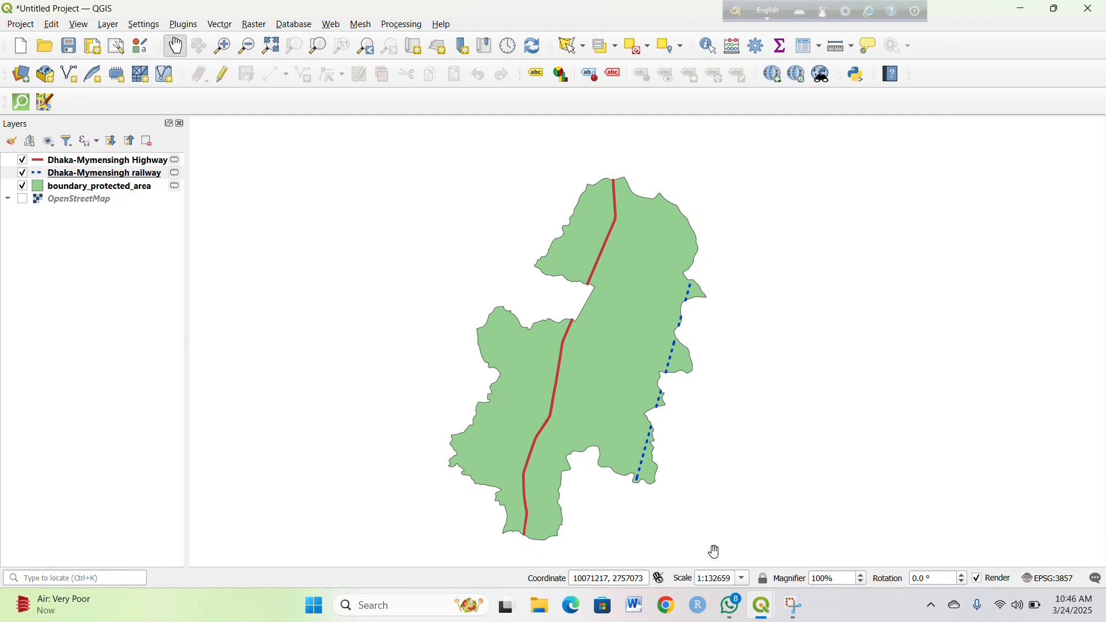
click(98, 200)
right_click(98, 200)
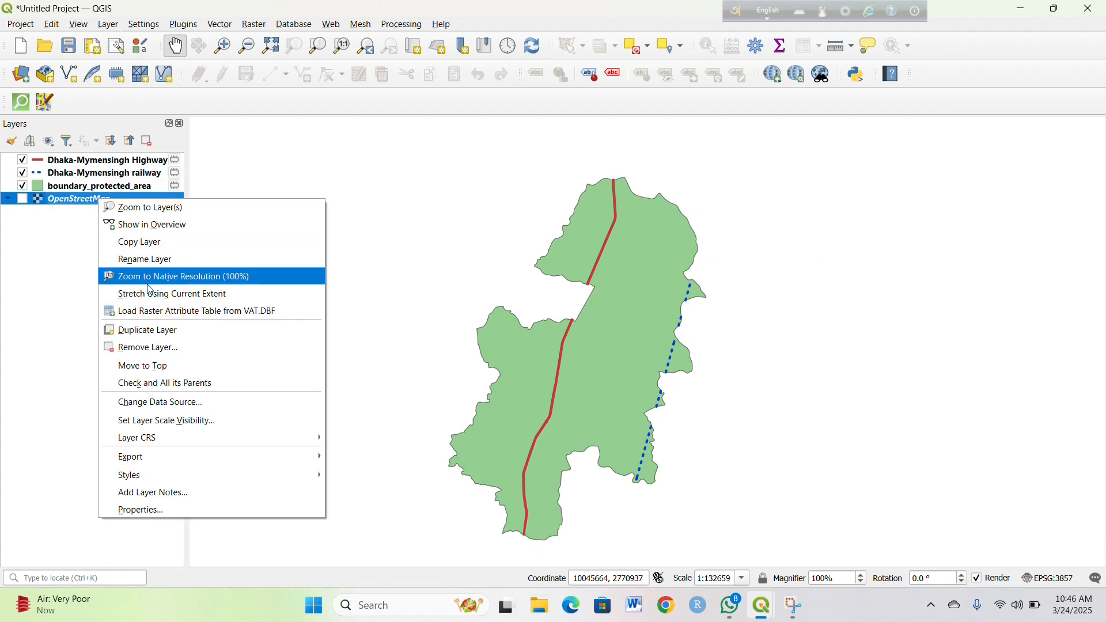
click(175, 348)
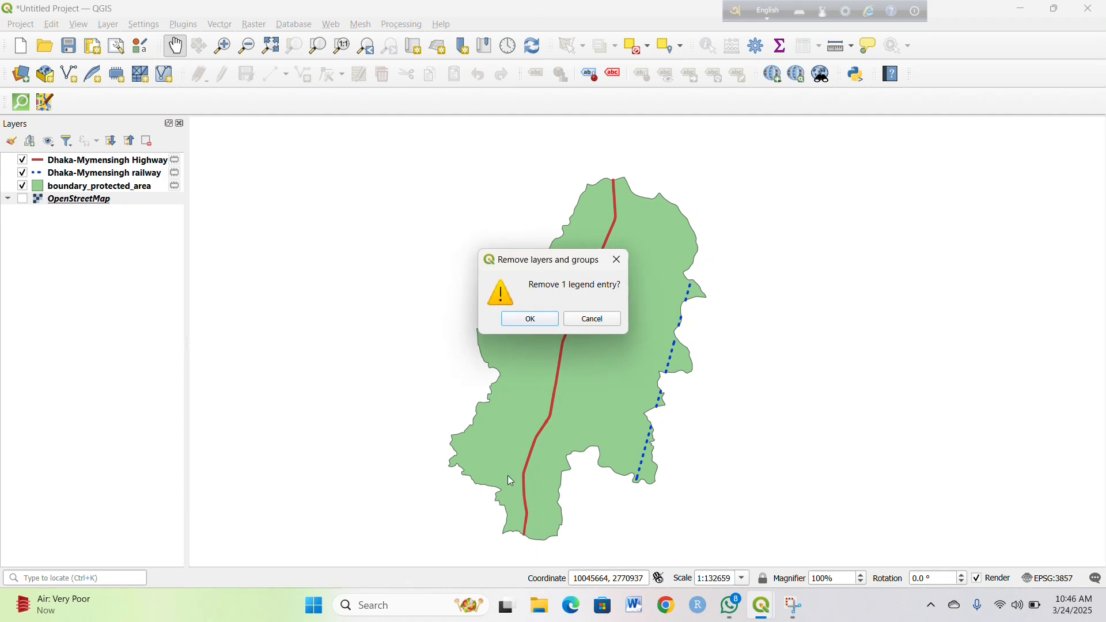
click(534, 318)
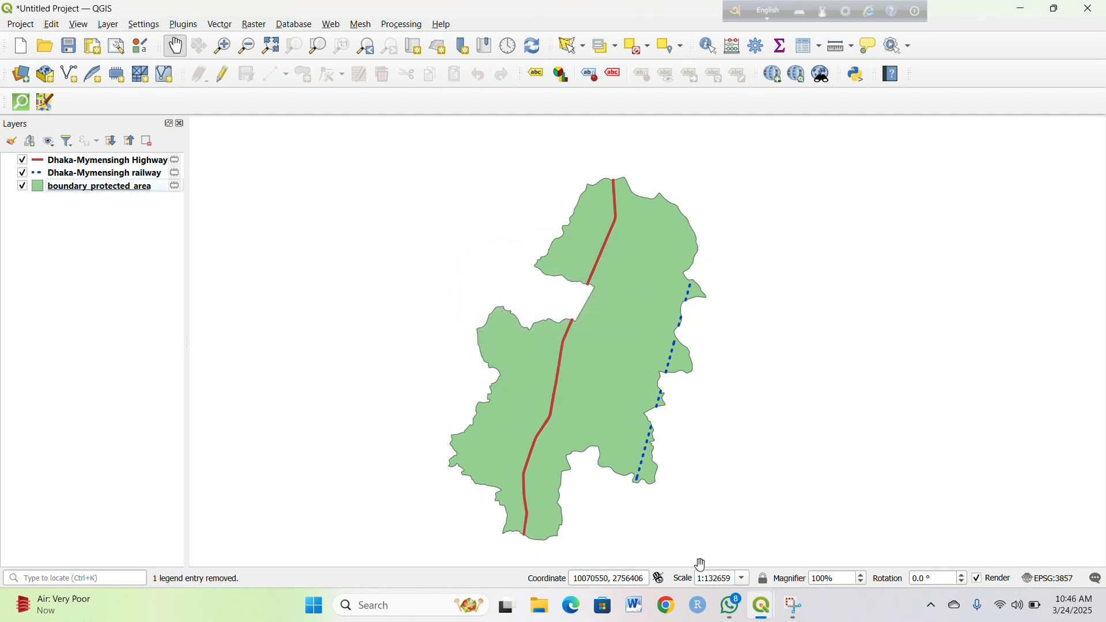
mouse_move(766, 619)
click(797, 557)
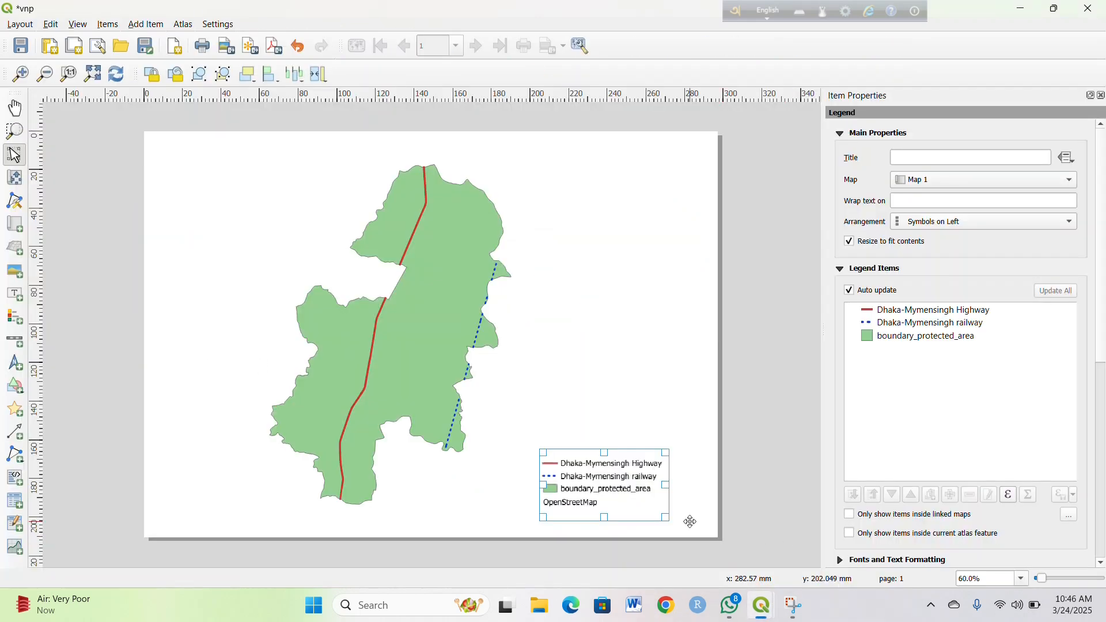
click(460, 473)
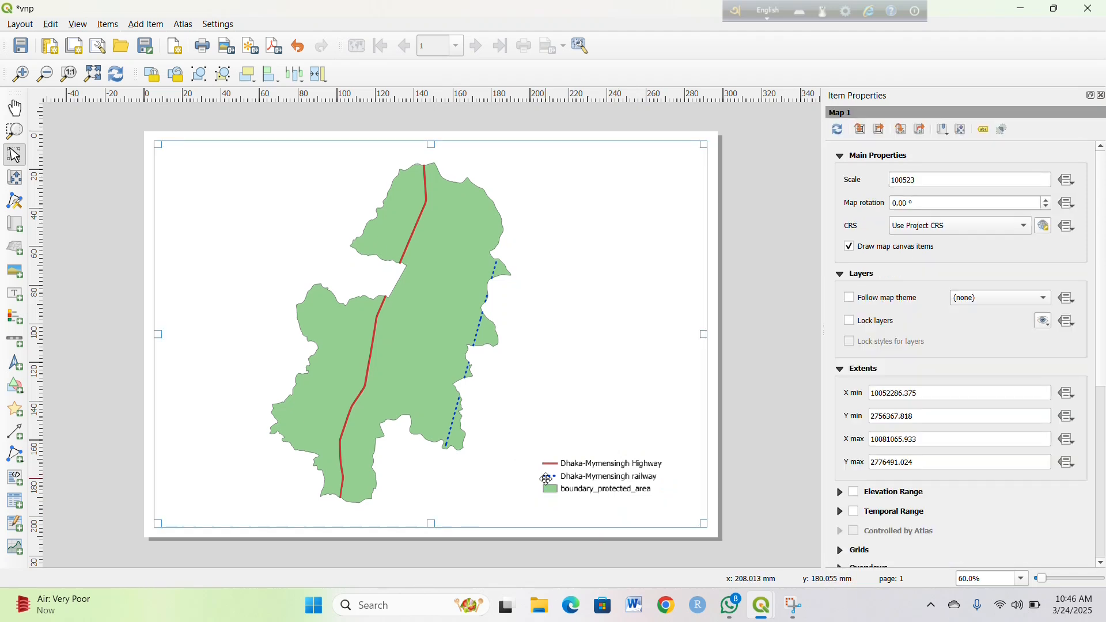
click(767, 320)
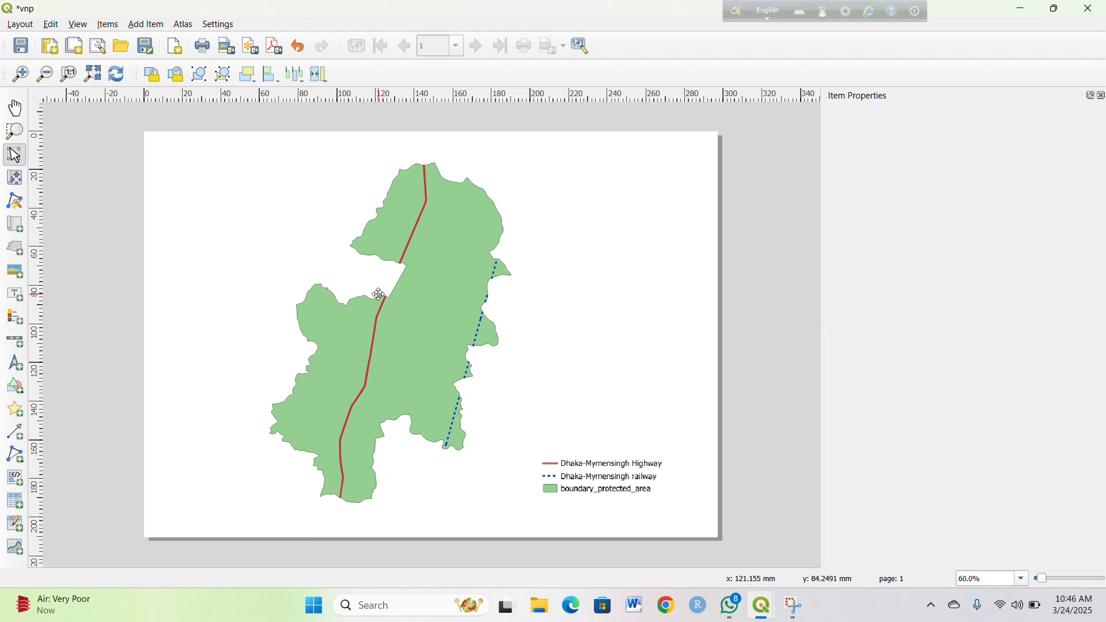
Step: Give the map a black frame with a thickness of 1.00 mm
click(347, 281)
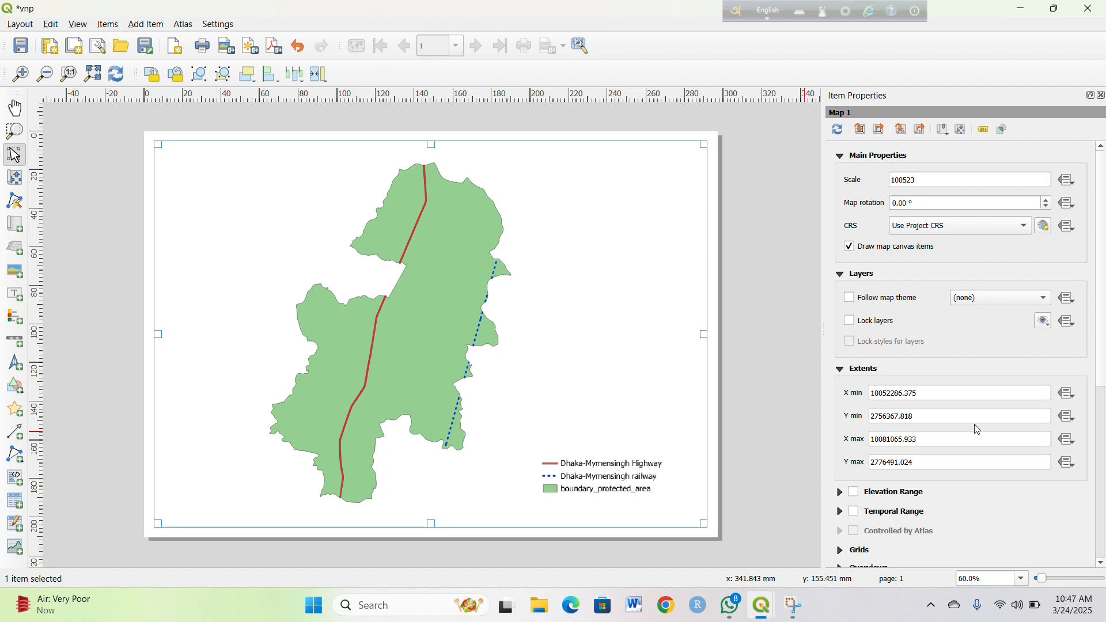
scroll(973, 427, down, 3)
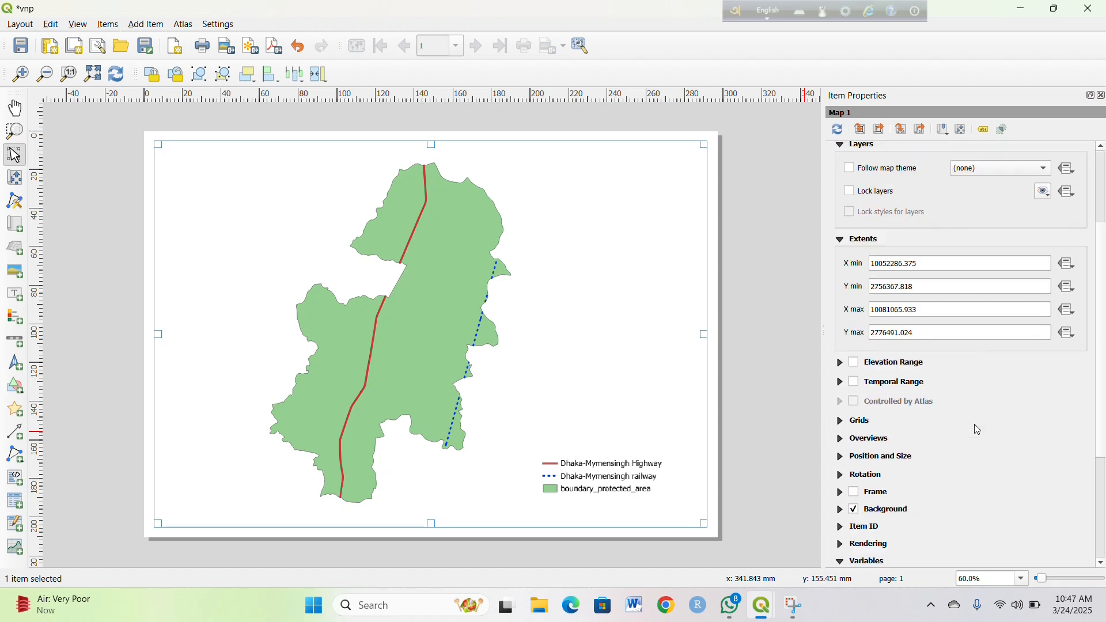
click(855, 493)
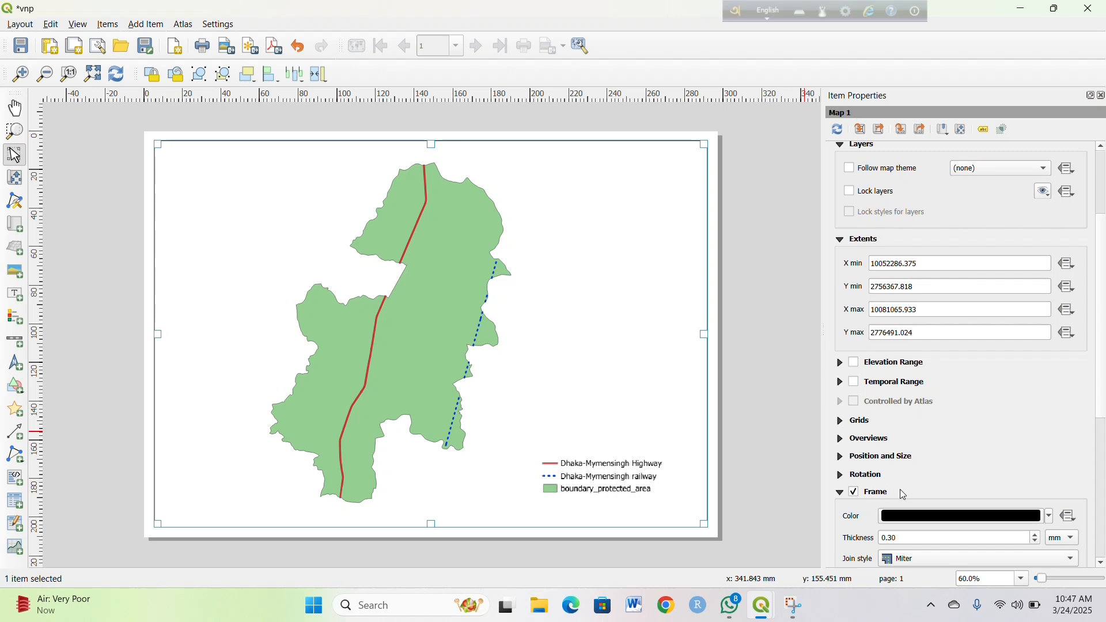
scroll(910, 491, down, 1)
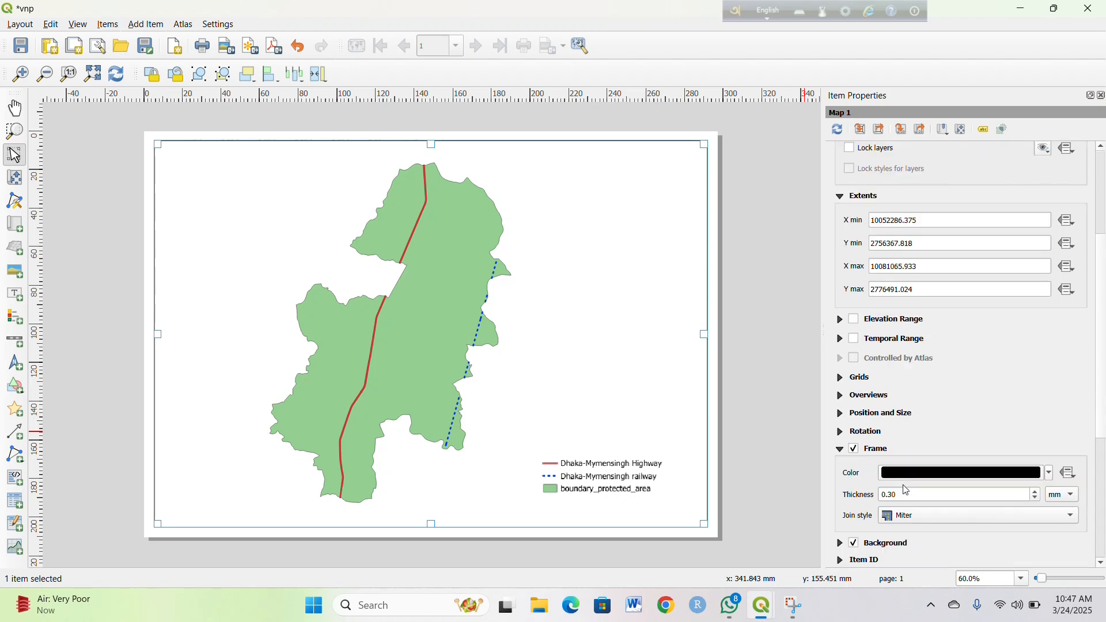
click(1035, 494)
scroll(1040, 495, up, 7)
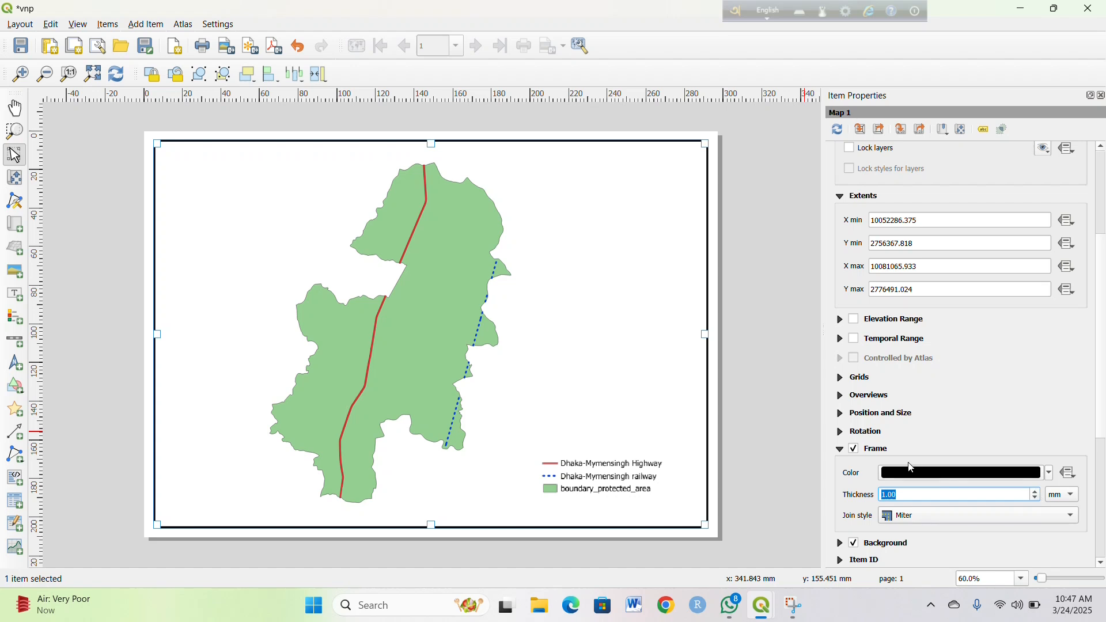
click(797, 439)
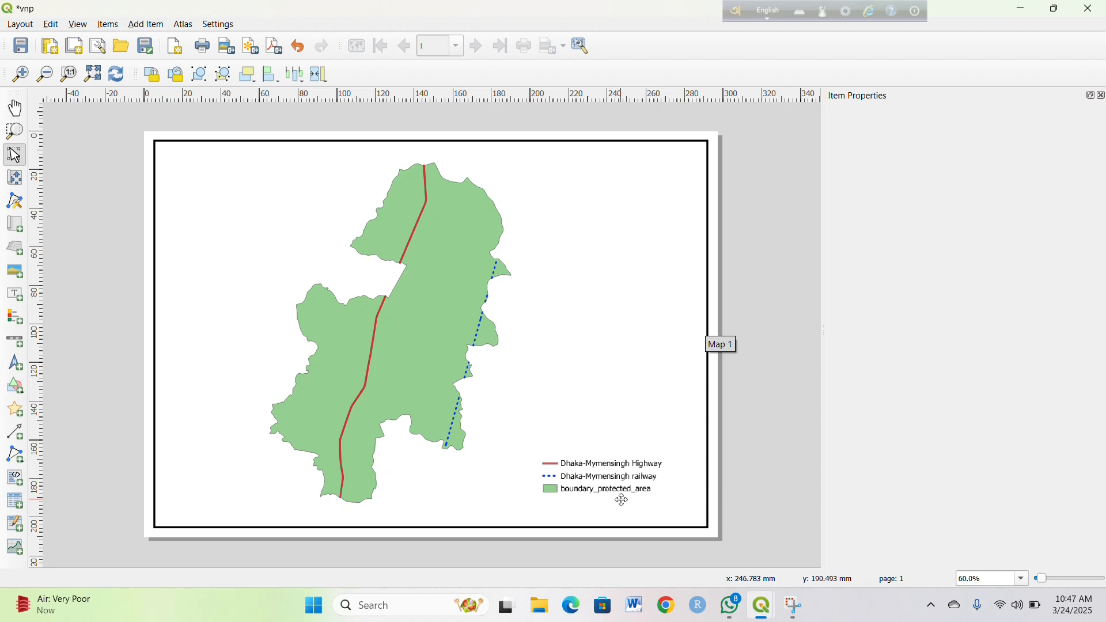
Step: Rename the boundary_protected_area layer in the main project as Bhawal National Park and return to the vnp layout
mouse_move(763, 606)
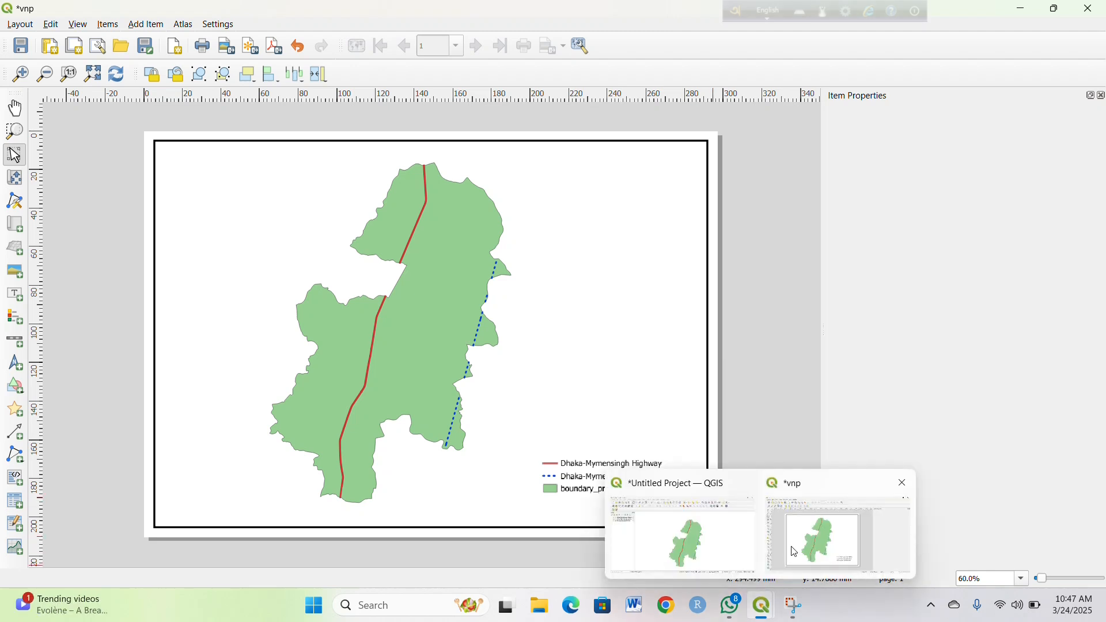
click(730, 548)
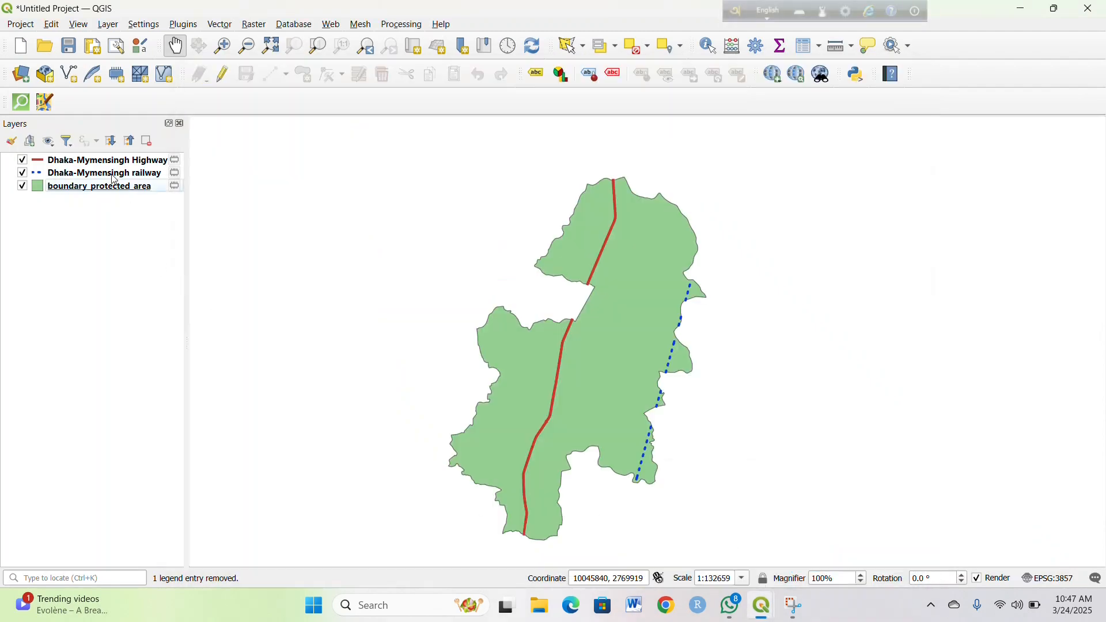
right_click(113, 188)
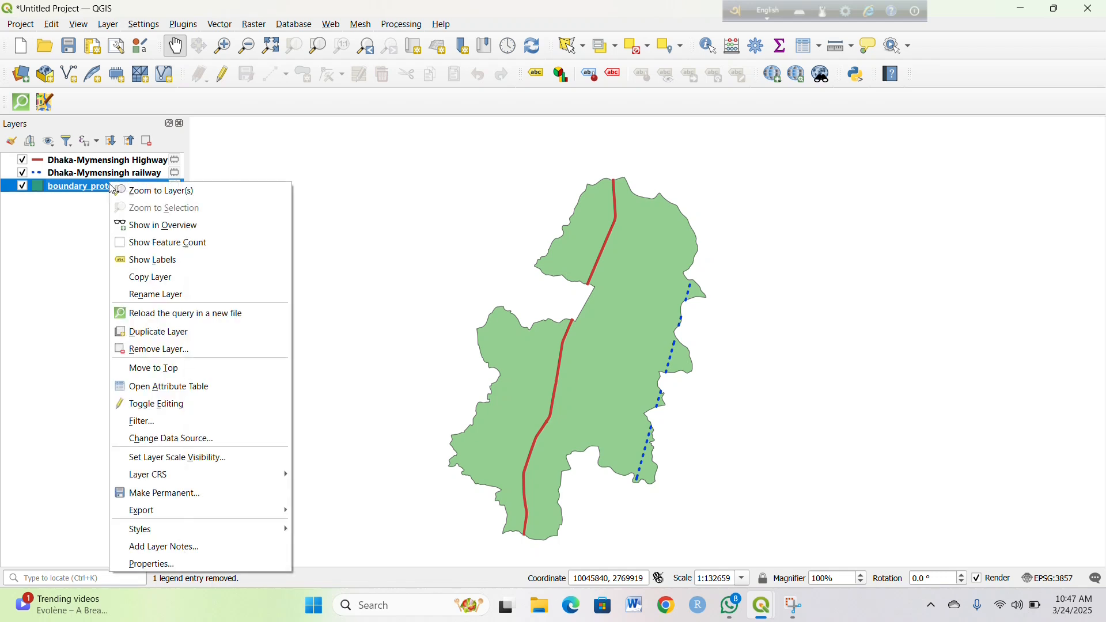
click(186, 295)
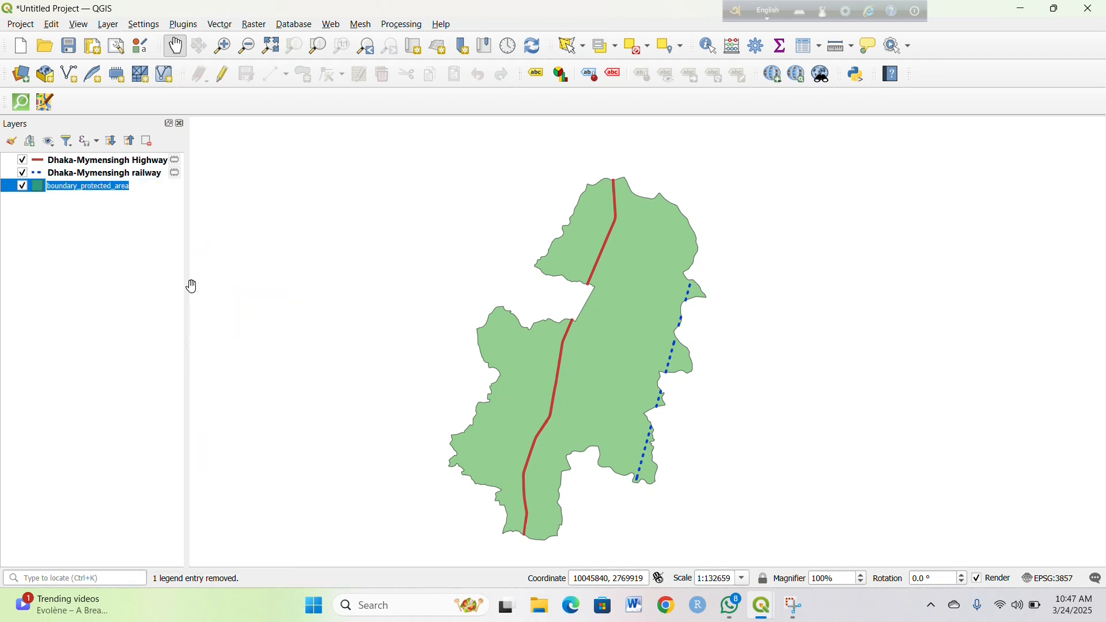
key(BackSpace)
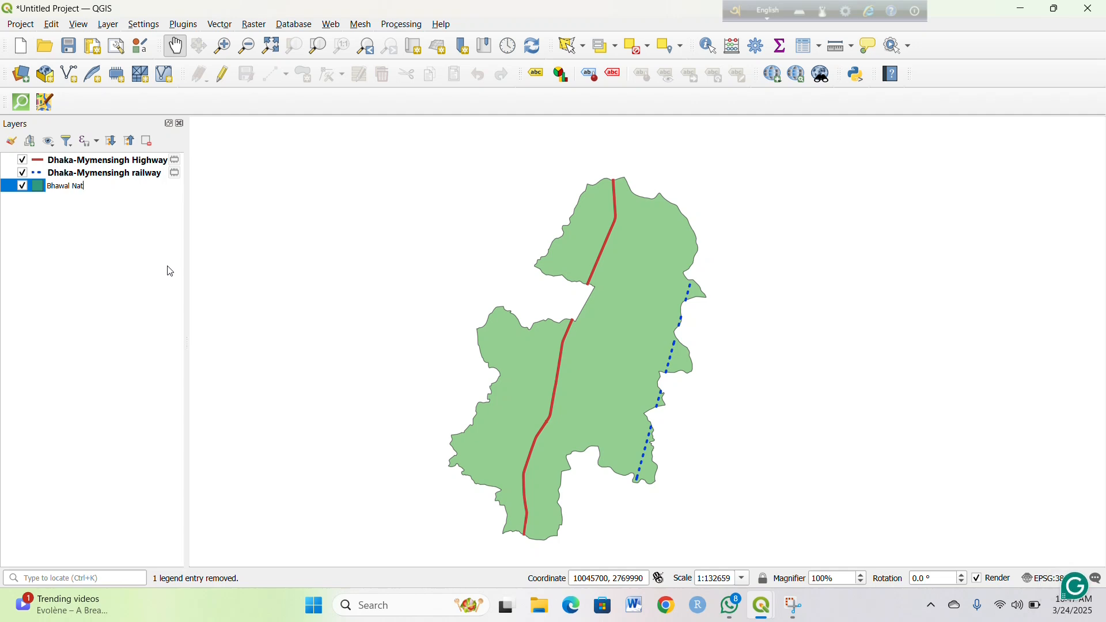
text(Park)
key(Return)
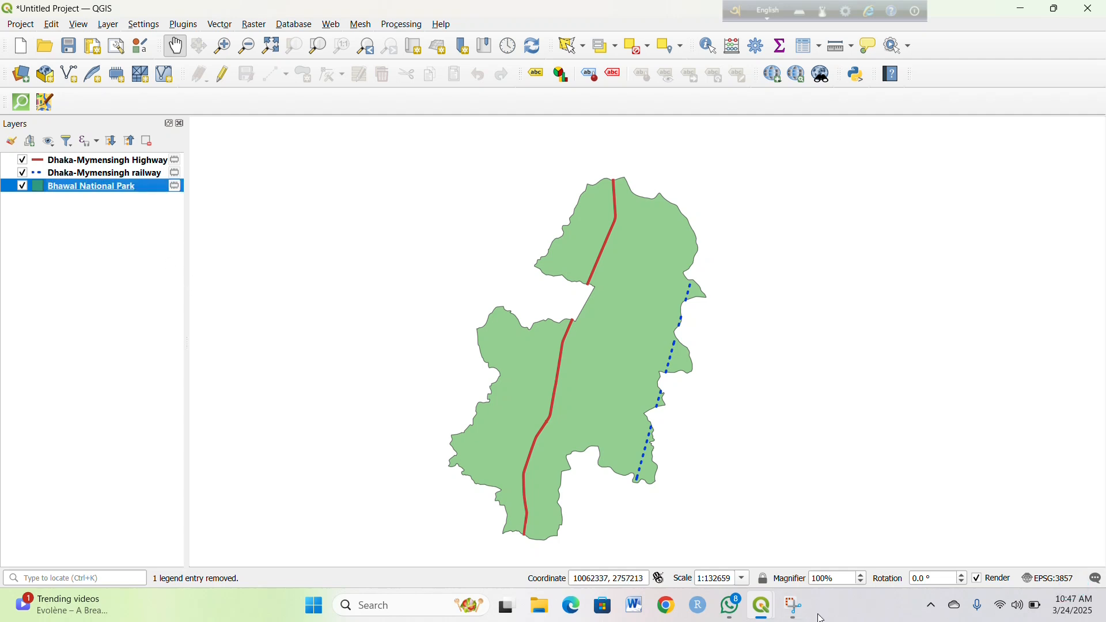
mouse_move(755, 612)
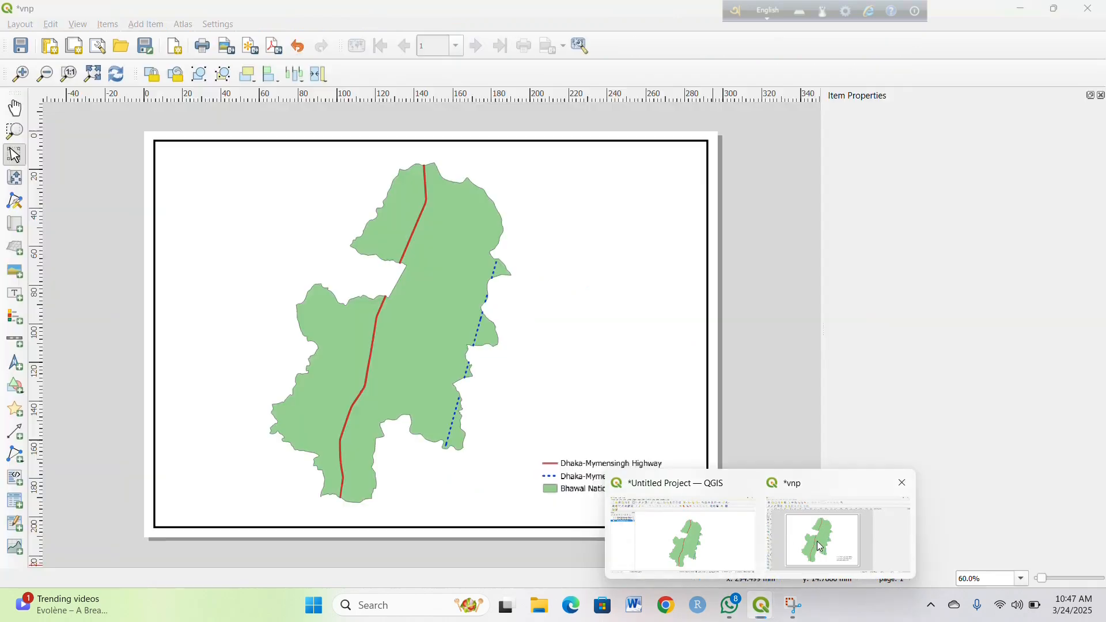
click(814, 545)
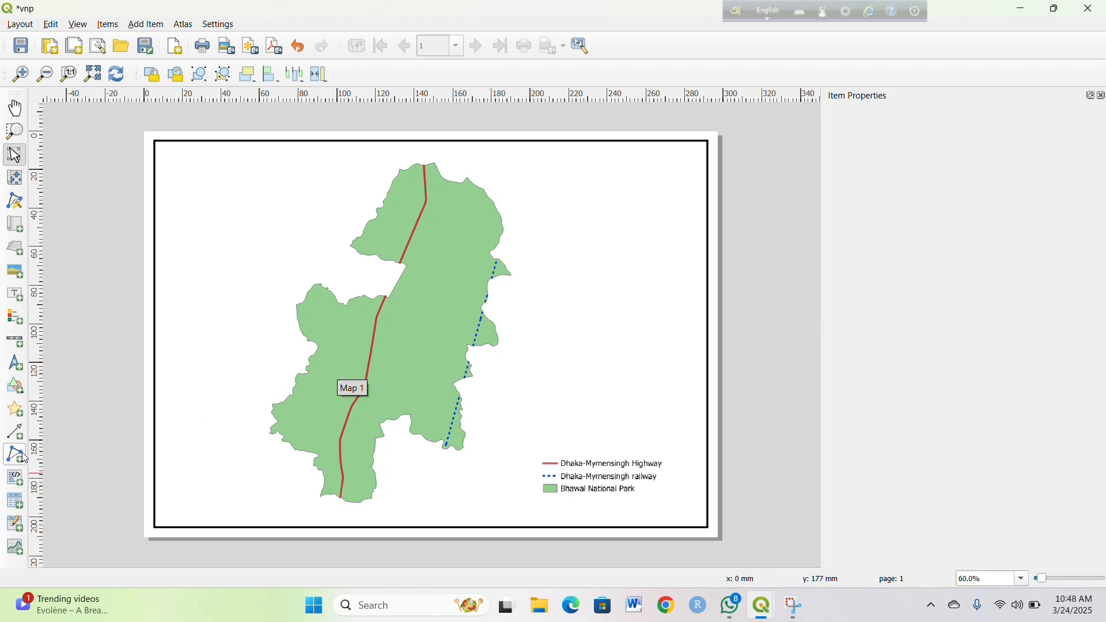
Step: Add a default-style north arrow in the map's upper-right corner
click(13, 364)
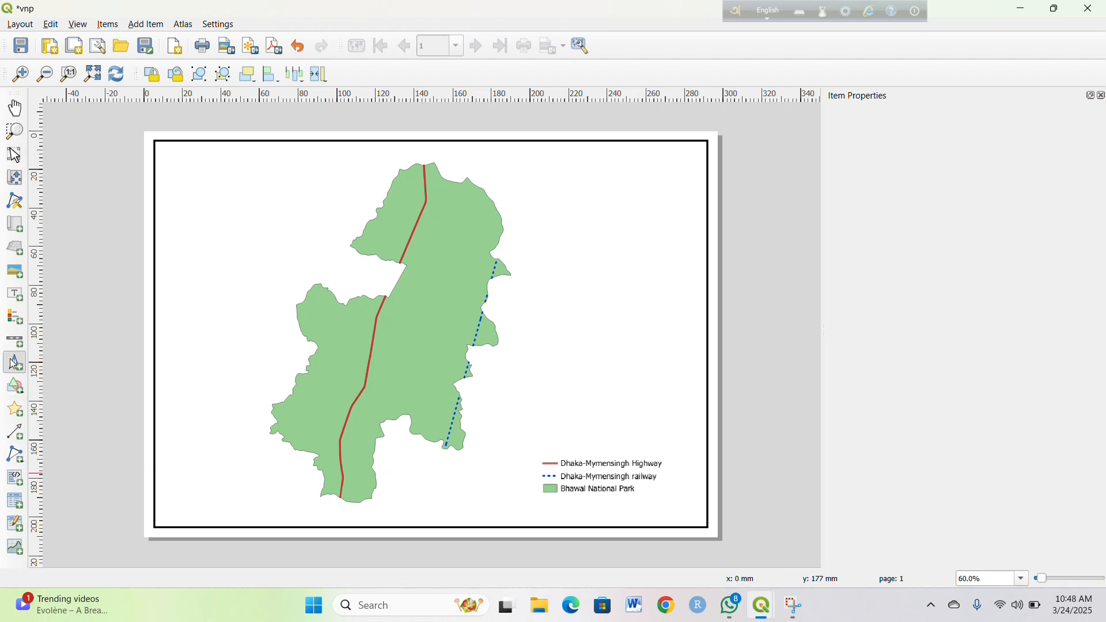
drag(609, 174, 655, 230)
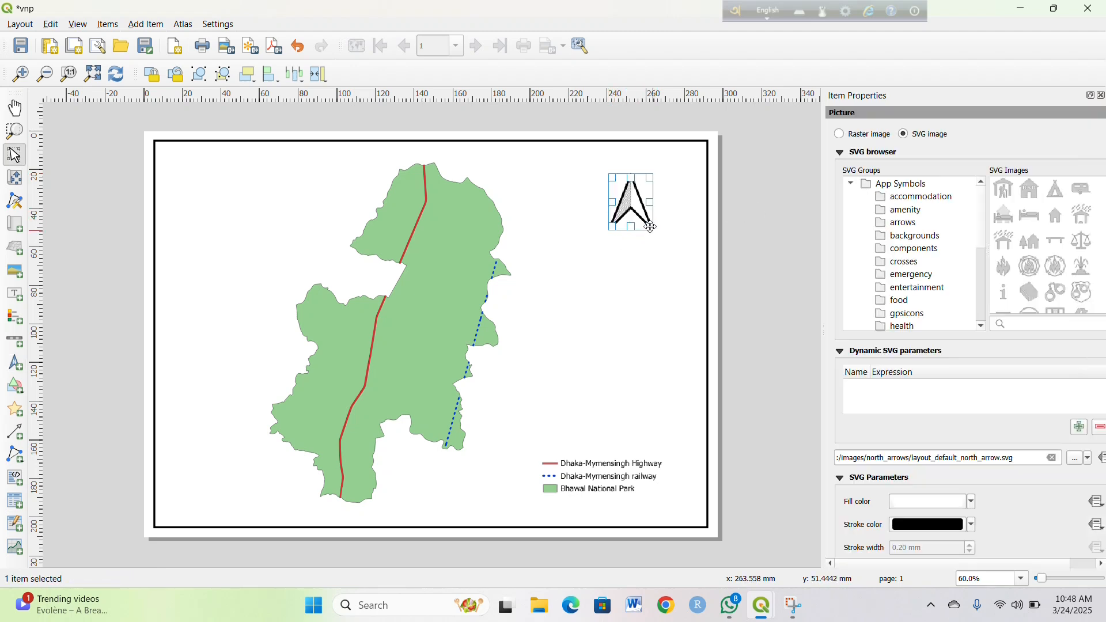
click(679, 238)
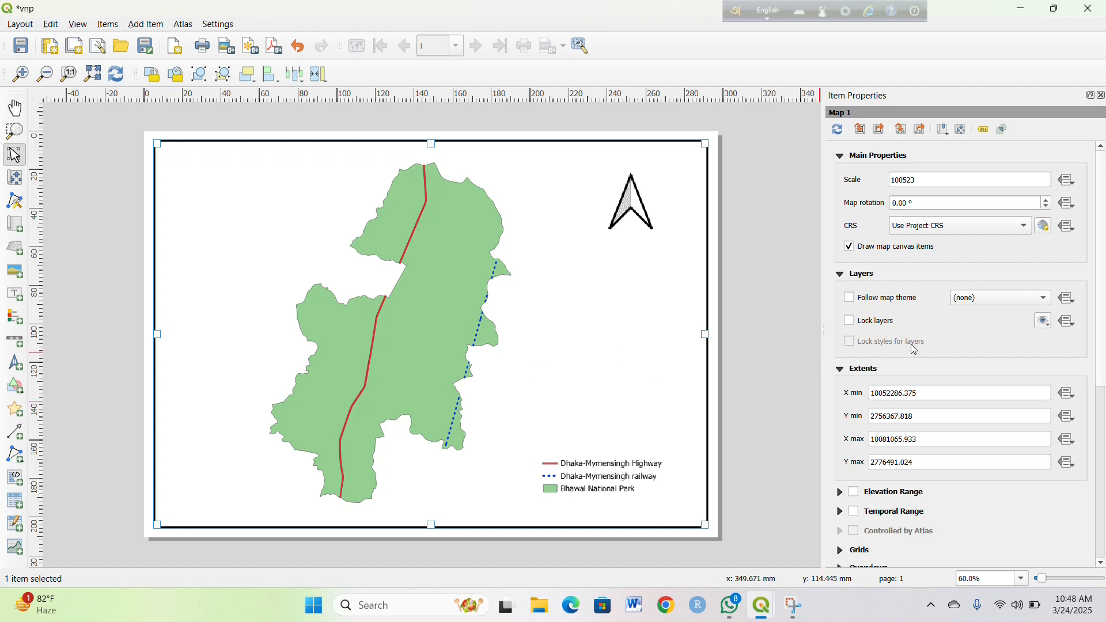
scroll(913, 350, down, 3)
scroll(914, 350, down, 2)
scroll(913, 348, up, 5)
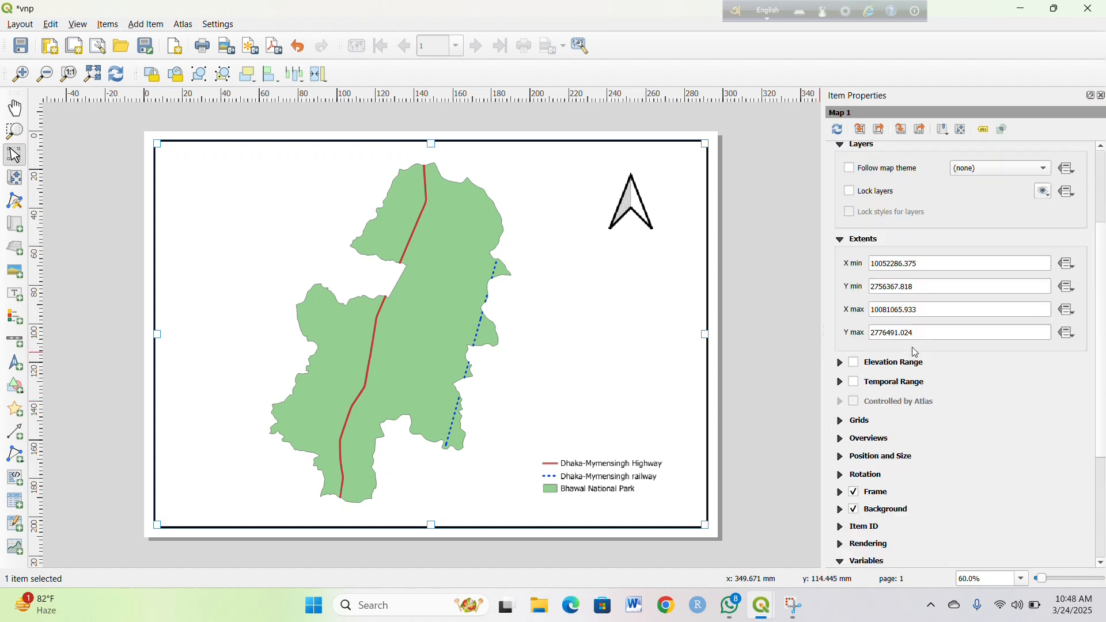
scroll(911, 344, down, 7)
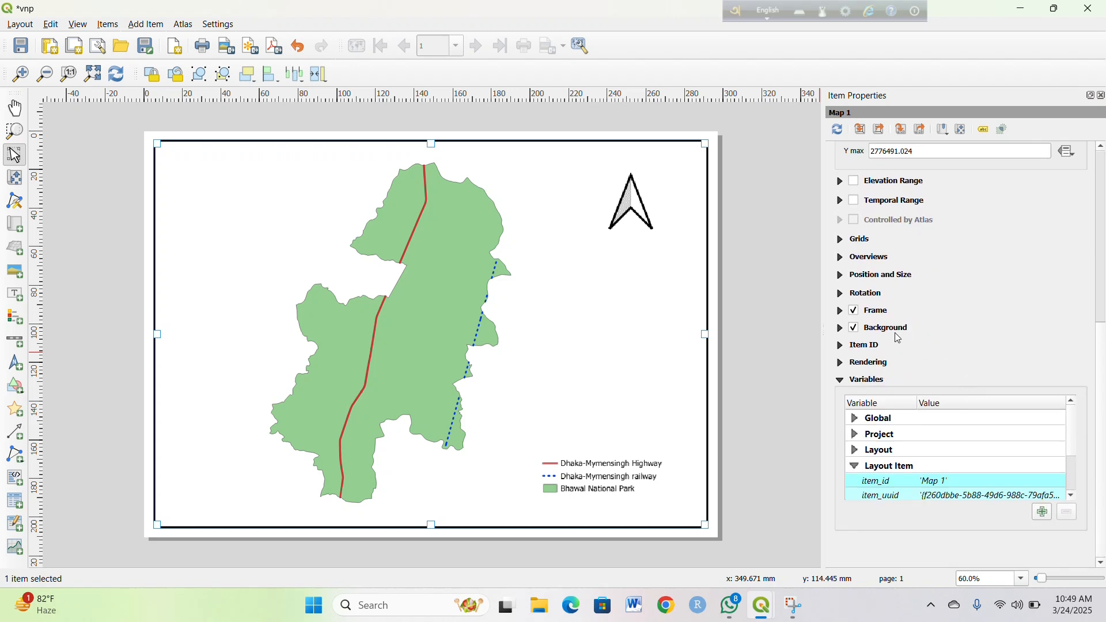
scroll(878, 348, up, 1)
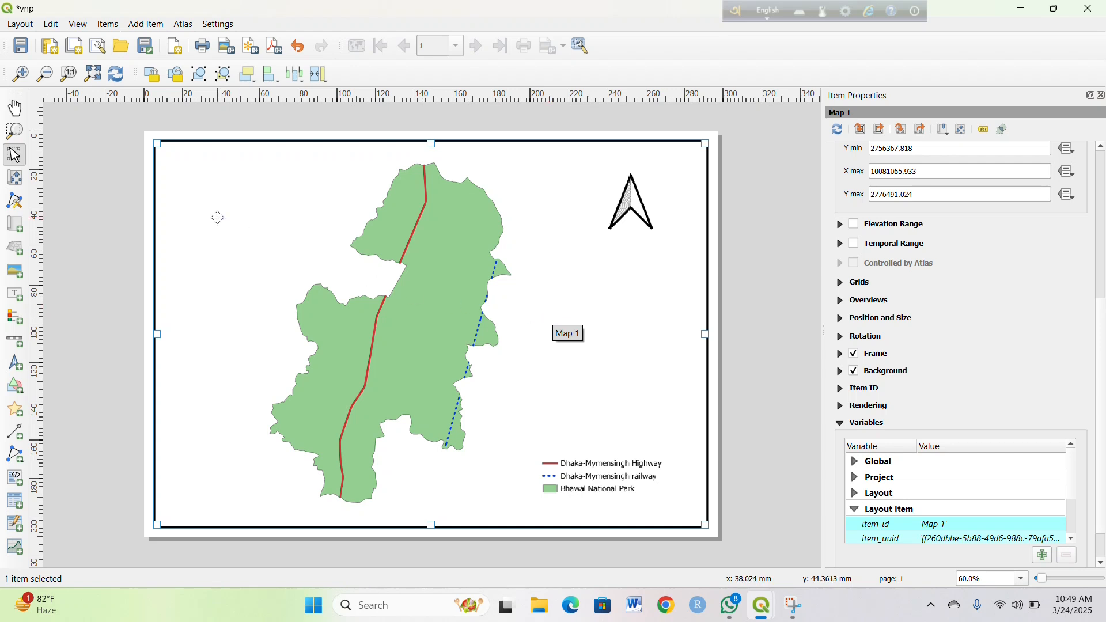
Step: Export the layout as a JPG image named vnp in E:\GIS file\My Success at 300 dpi
click(20, 26)
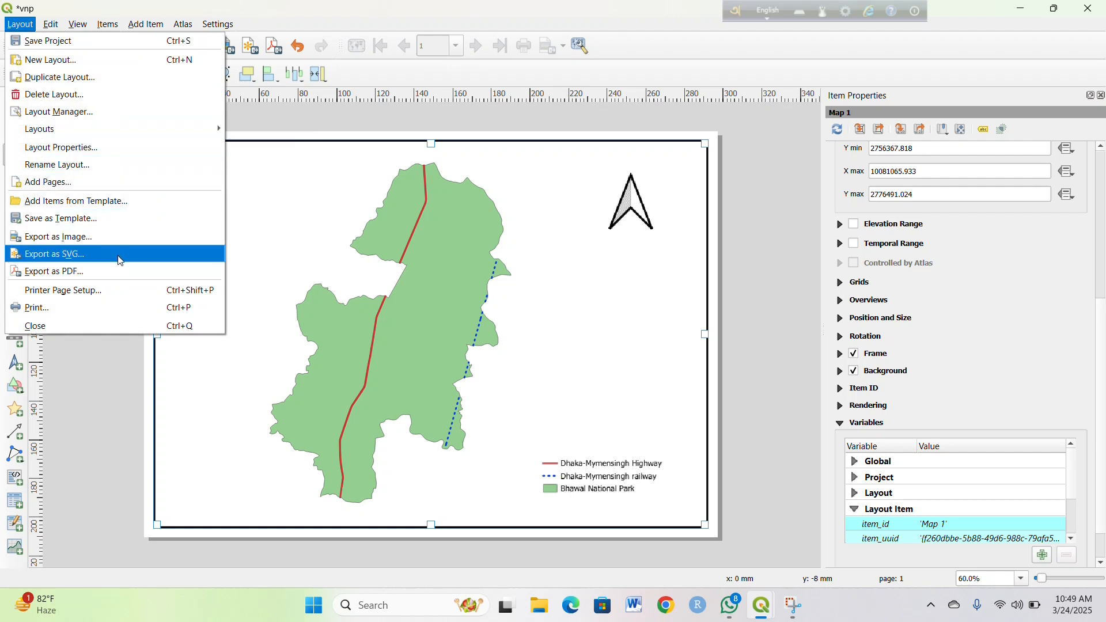
click(124, 237)
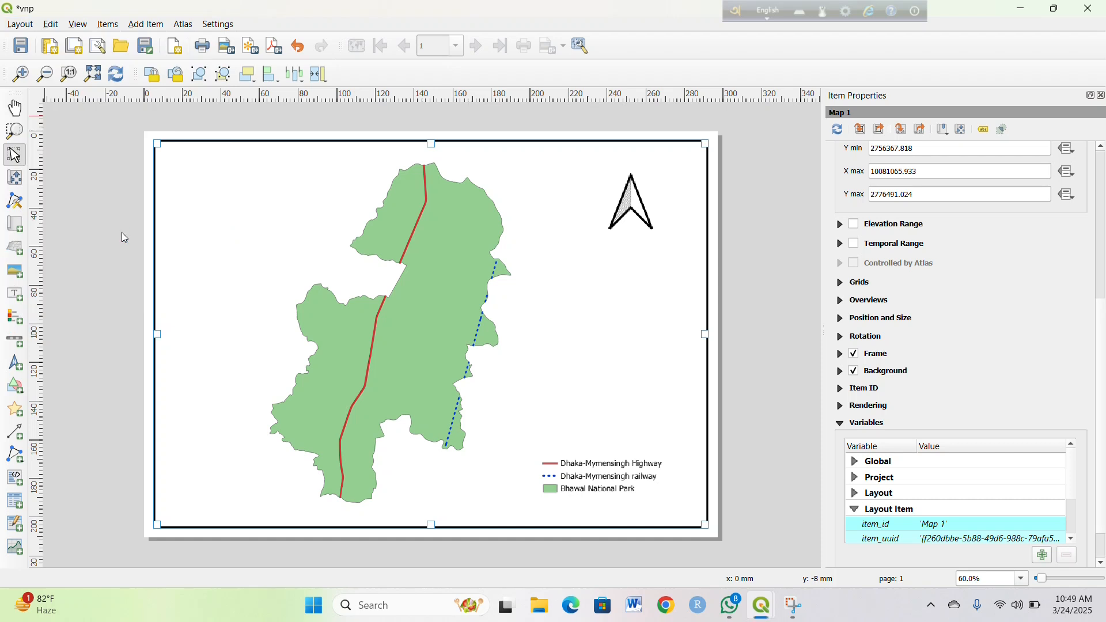
scroll(250, 201, down, 1)
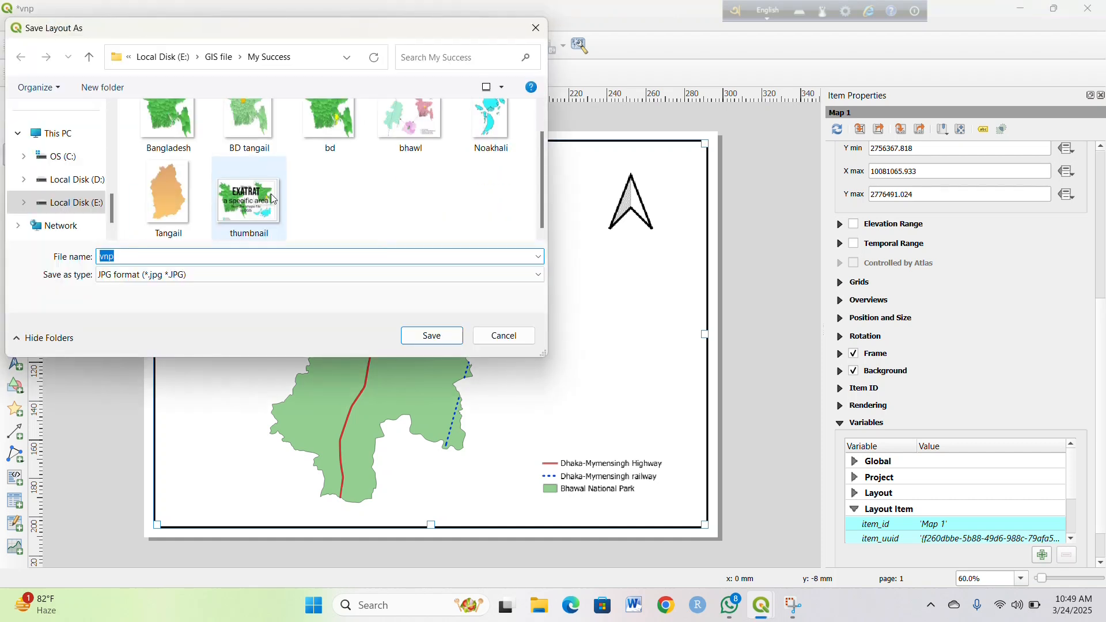
scroll(276, 199, up, 1)
scroll(374, 173, down, 1)
scroll(381, 173, up, 1)
scroll(272, 201, down, 1)
click(139, 257)
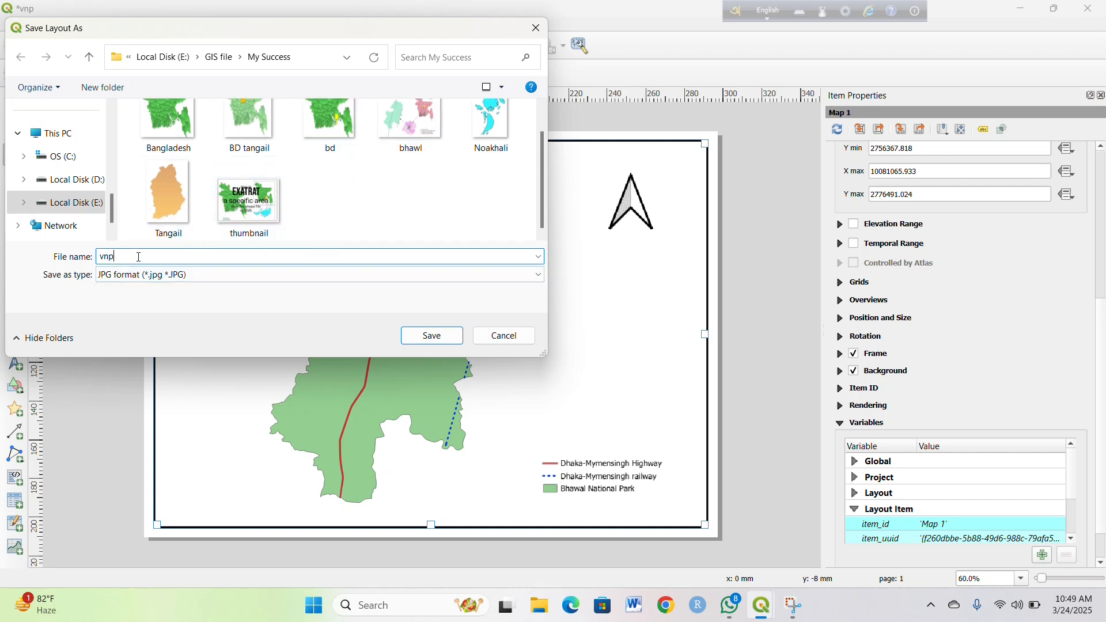
click(419, 337)
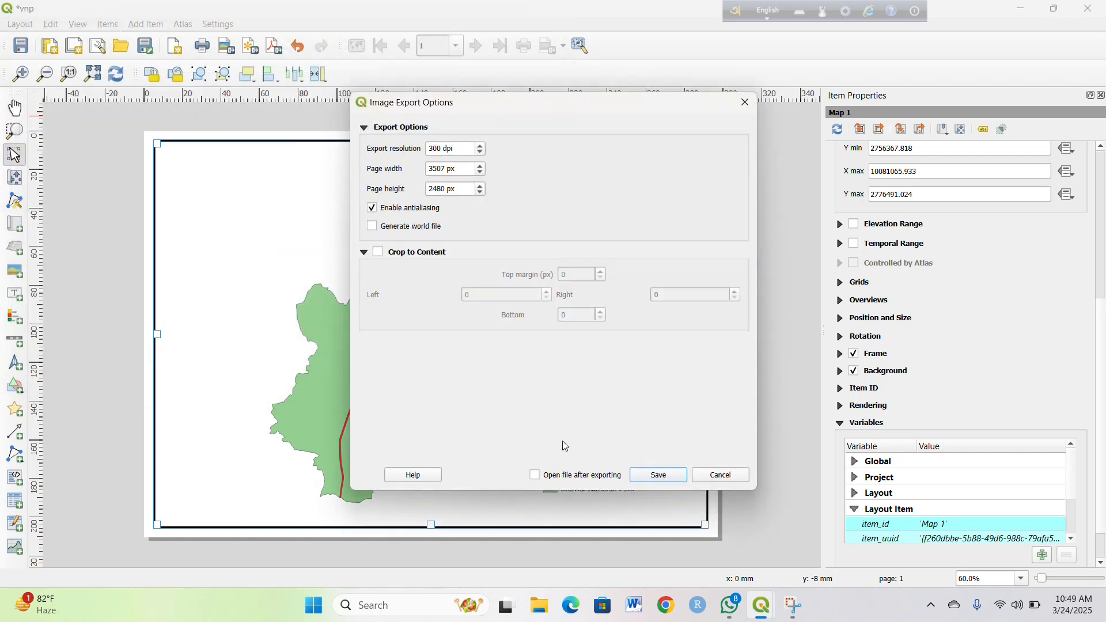
click(673, 482)
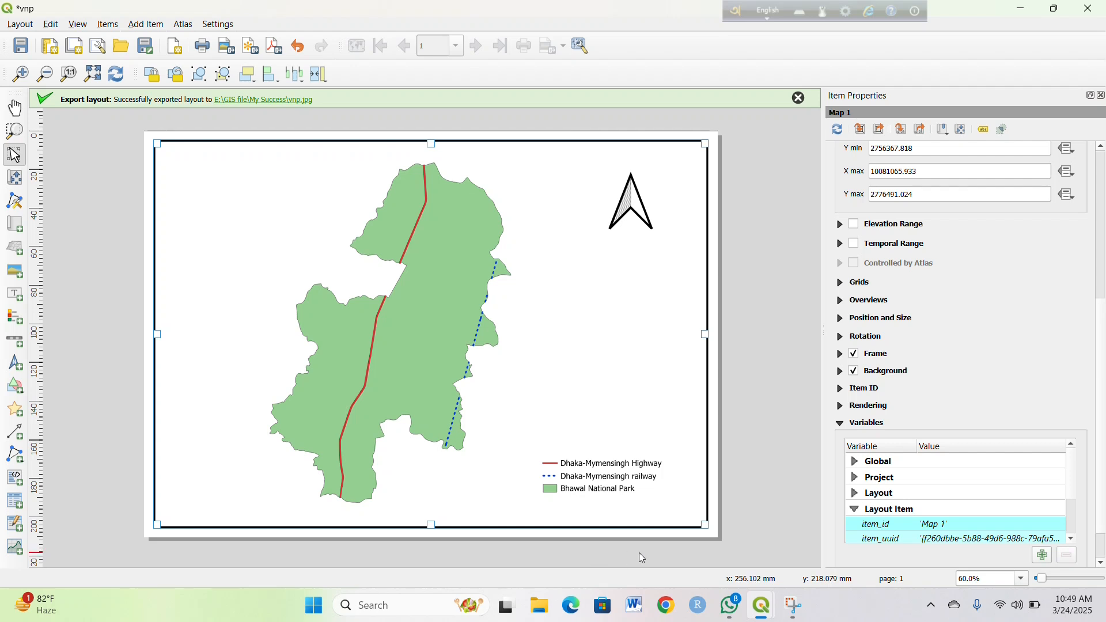
Step: Switch to File Explorer and open the exported vnp image from the E:\GIS file\My Success folder
click(534, 610)
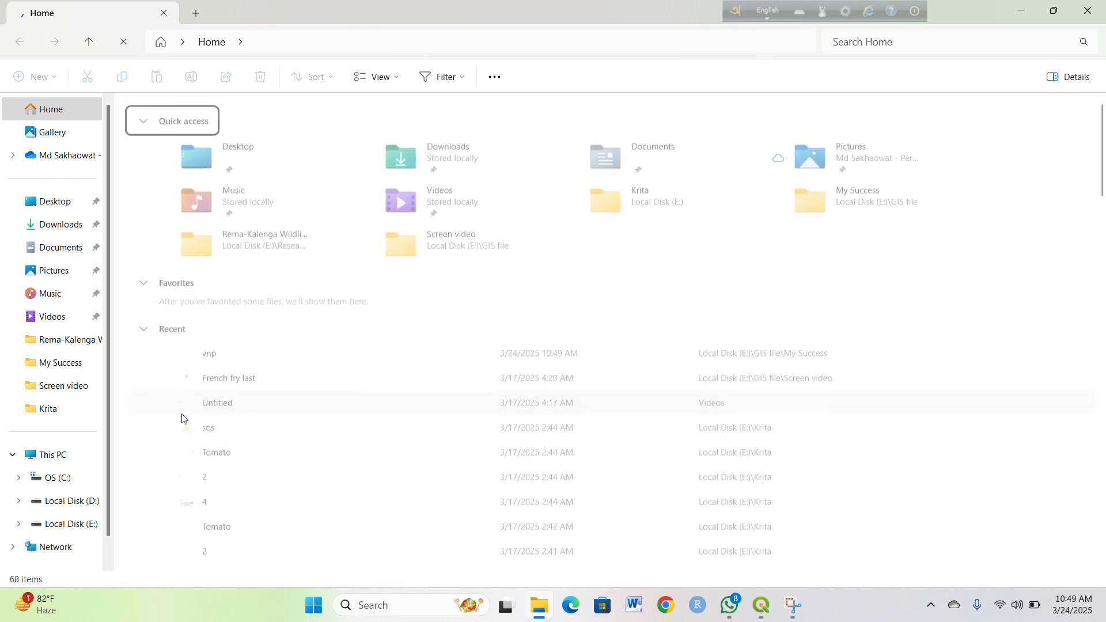
click(69, 524)
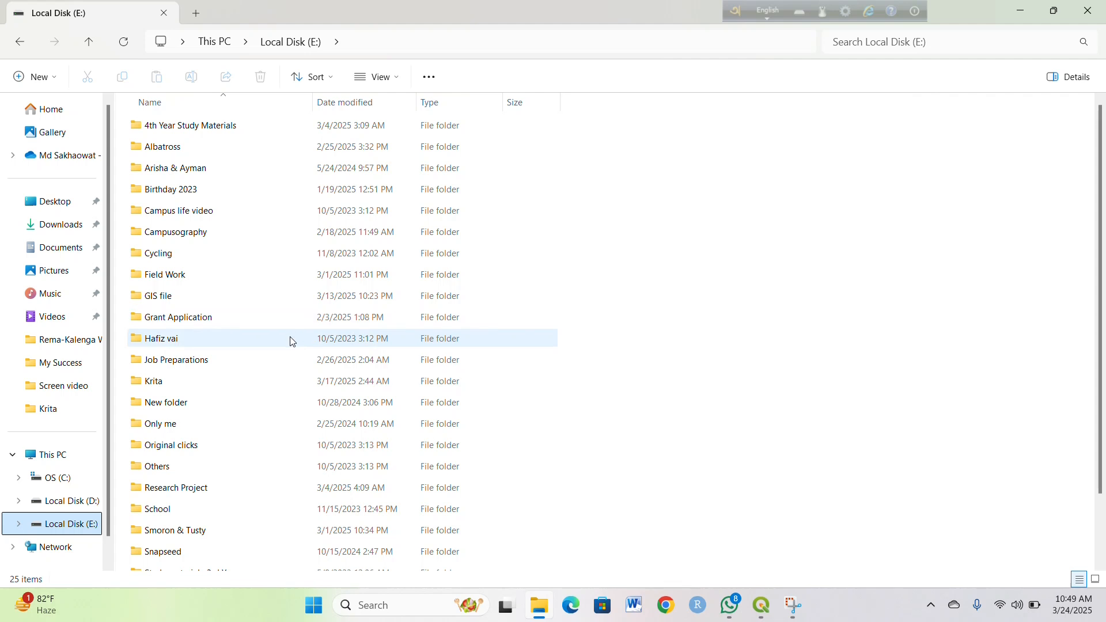
double_click(284, 300)
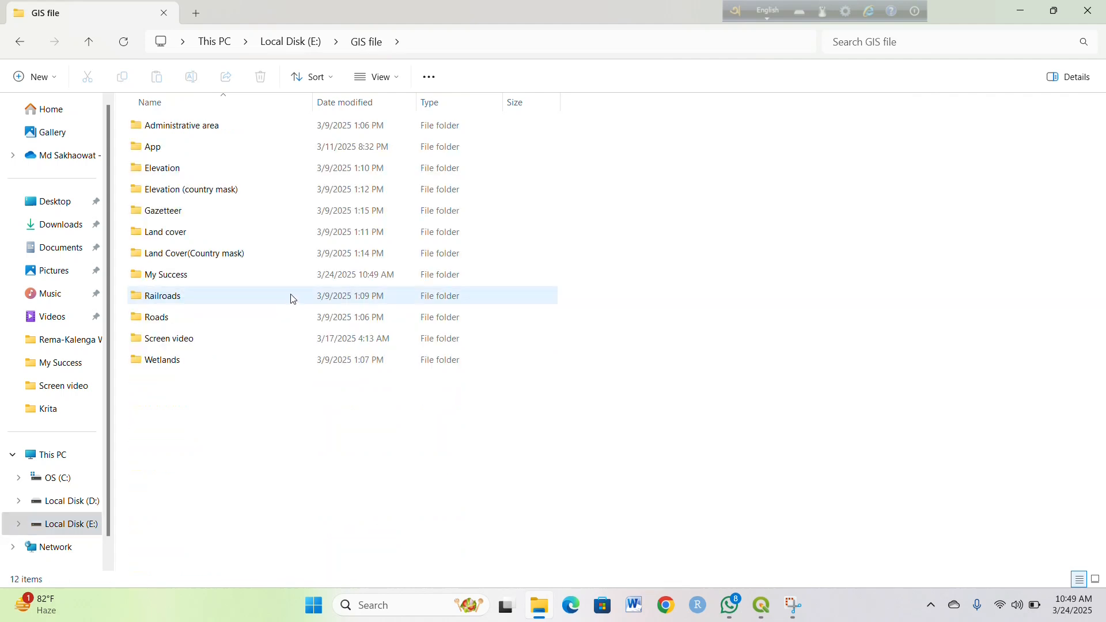
double_click(270, 282)
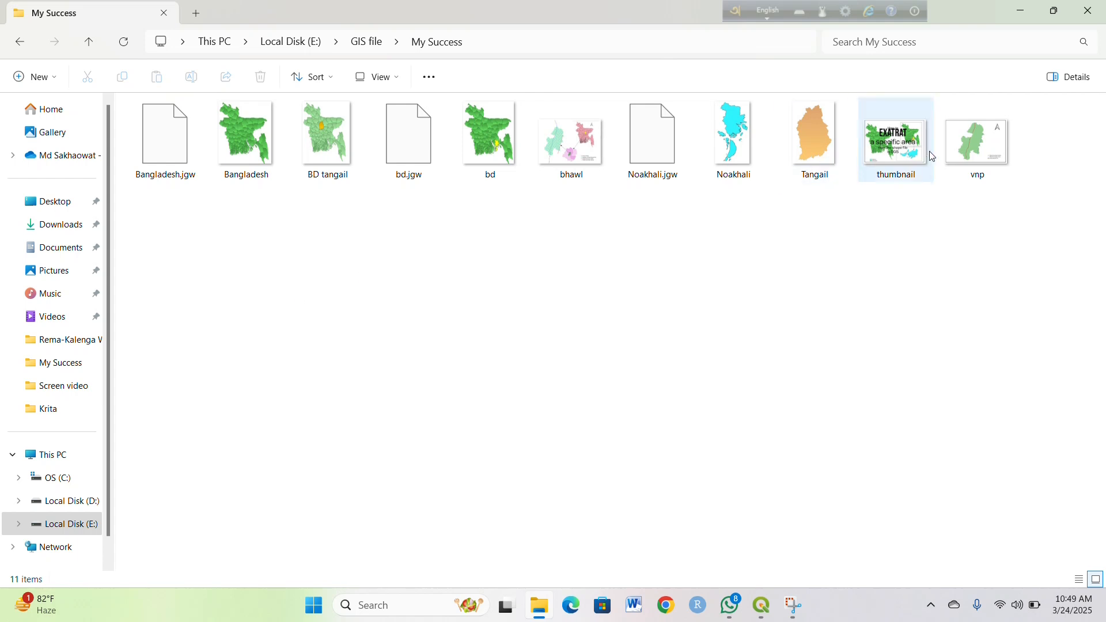
double_click(992, 154)
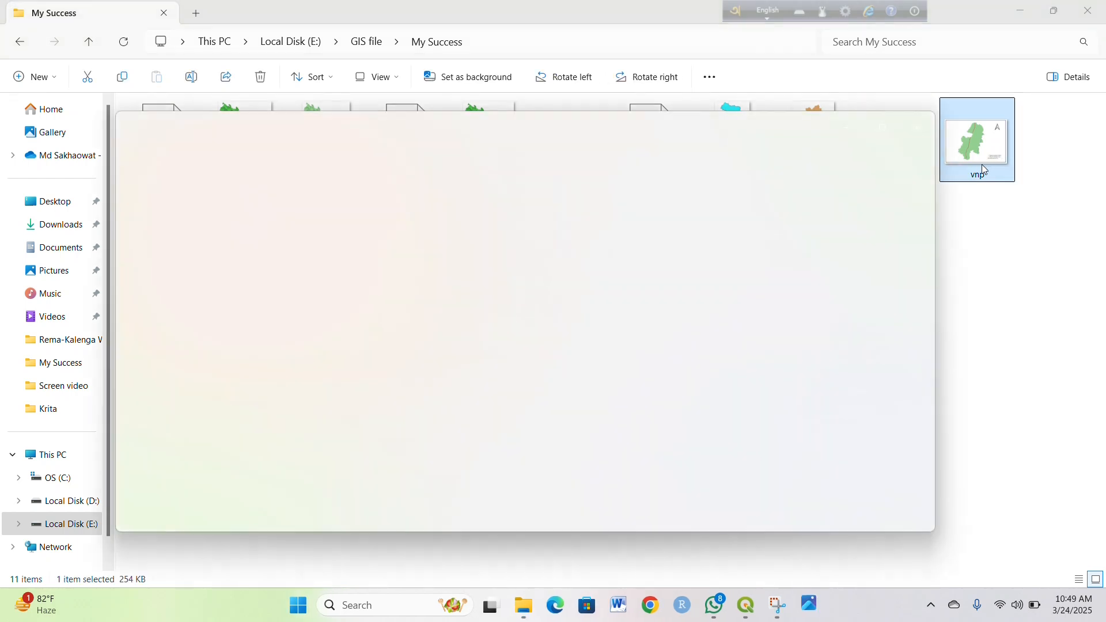